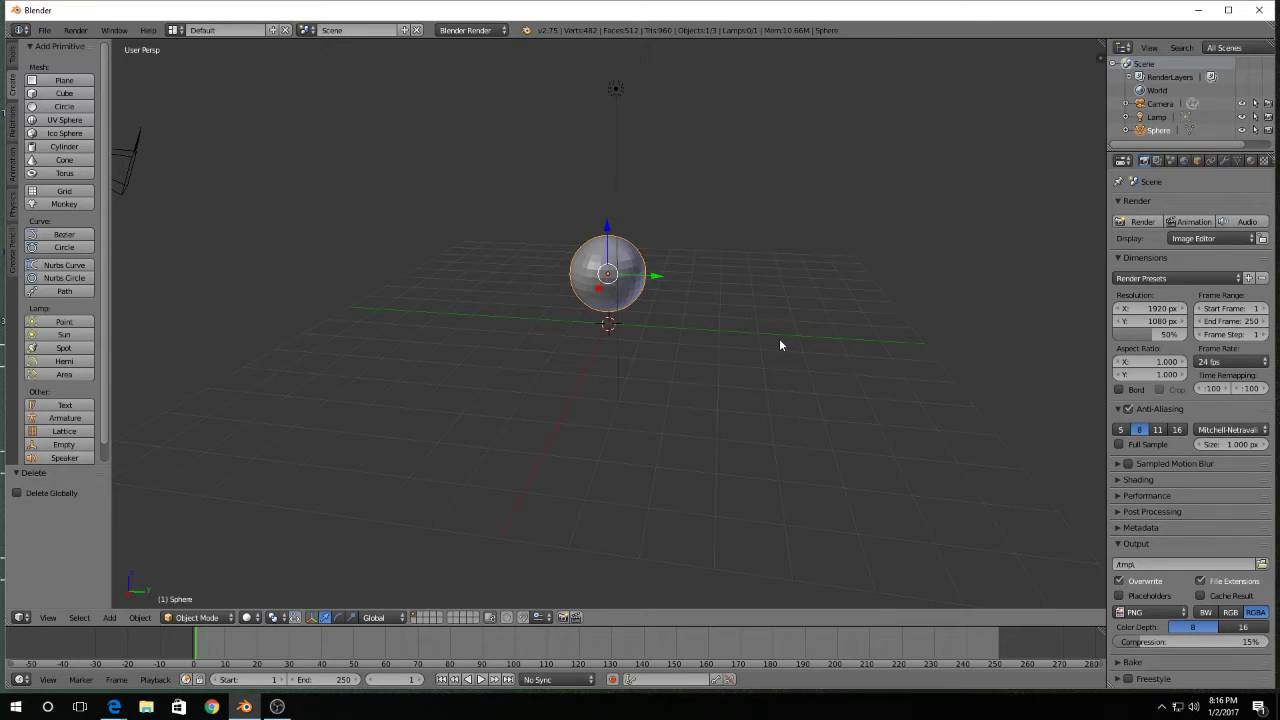
- Widen the properties area, show the sphere's particle settings and add a new particle system to it
{"action": "middle_click_drag", "start_coordinate": [423, 286], "coordinate": [422, 296]}
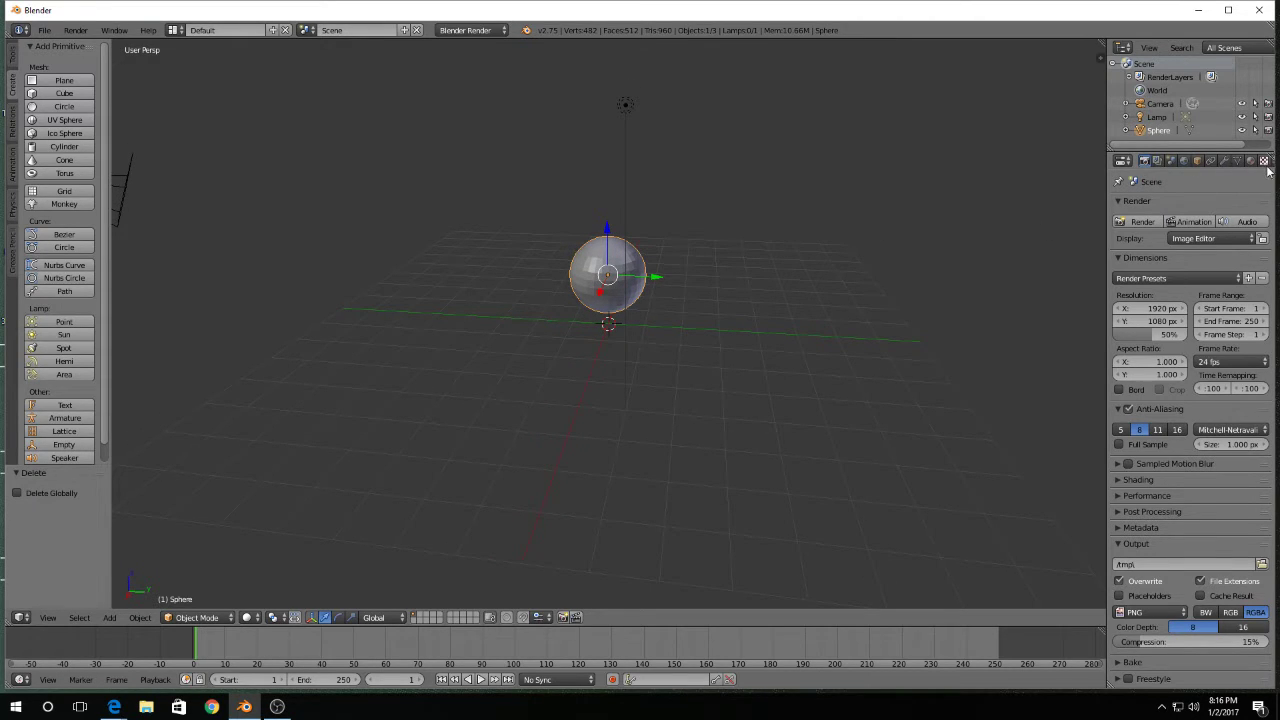
{"action": "left_click_drag", "start_coordinate": [1106, 192], "coordinate": [1034, 188]}
{"action": "left_click", "coordinate": [1203, 161]}
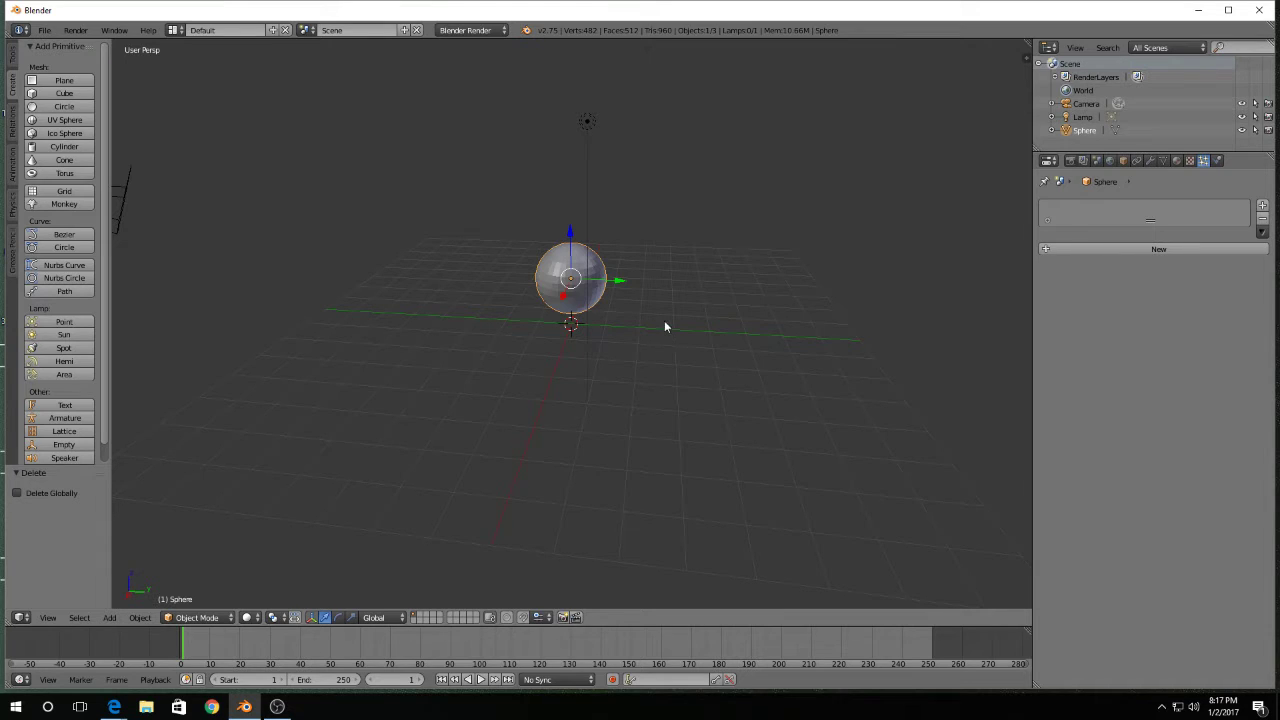
{"action": "middle_click_drag", "start_coordinate": [665, 326], "coordinate": [697, 347]}
{"action": "middle_click_drag", "start_coordinate": [580, 351], "coordinate": [561, 354]}
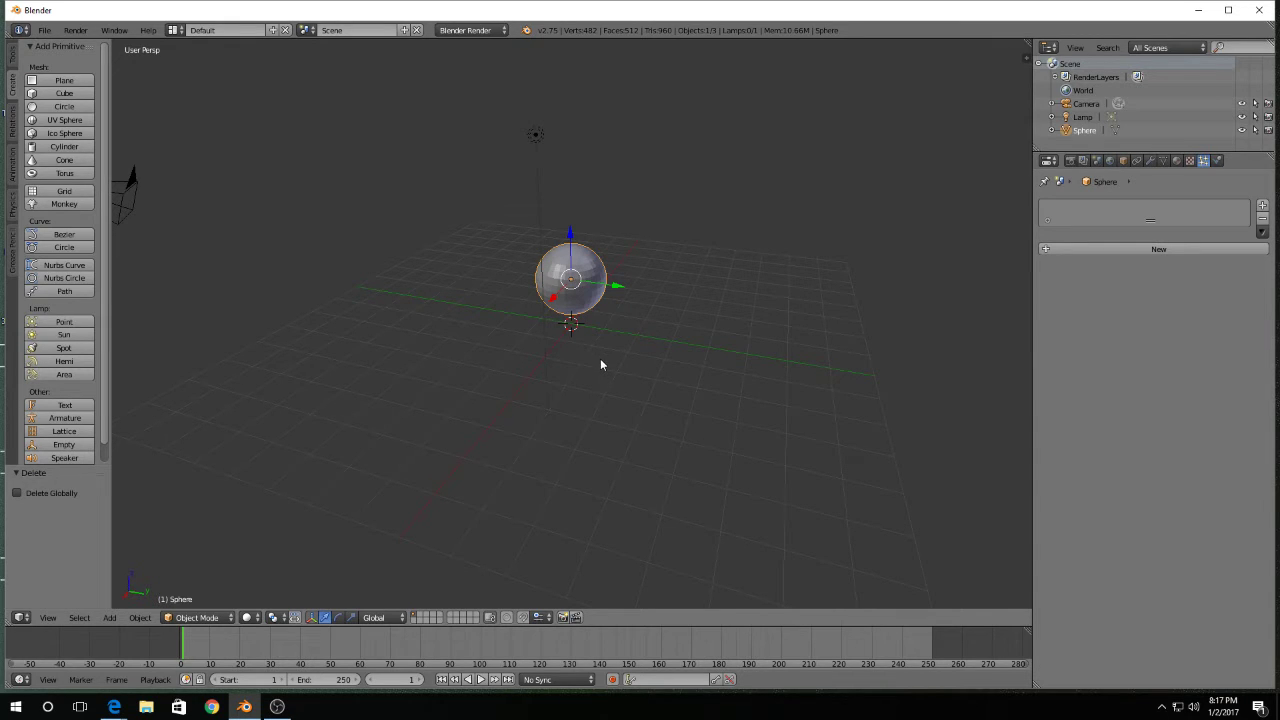
{"action": "left_click", "coordinate": [1092, 252]}
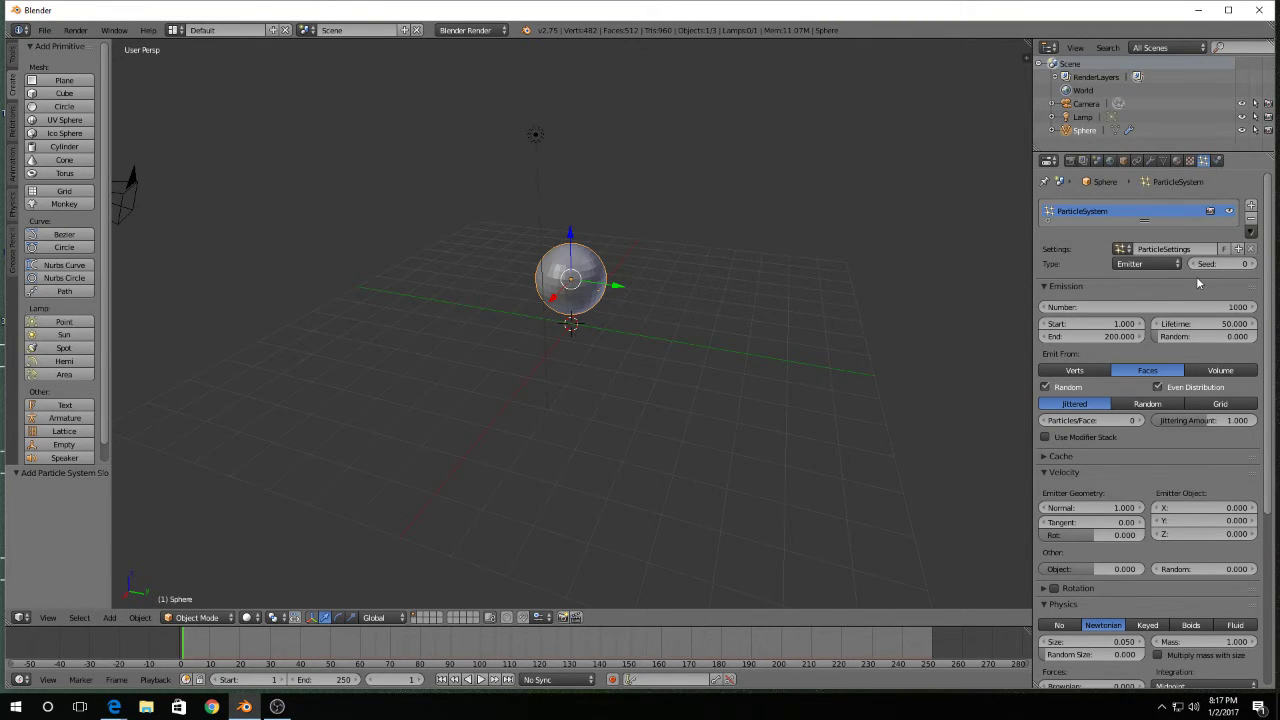
- Change the sphere's particle system type from Emitter to Hair
{"action": "left_click", "coordinate": [1142, 265]}
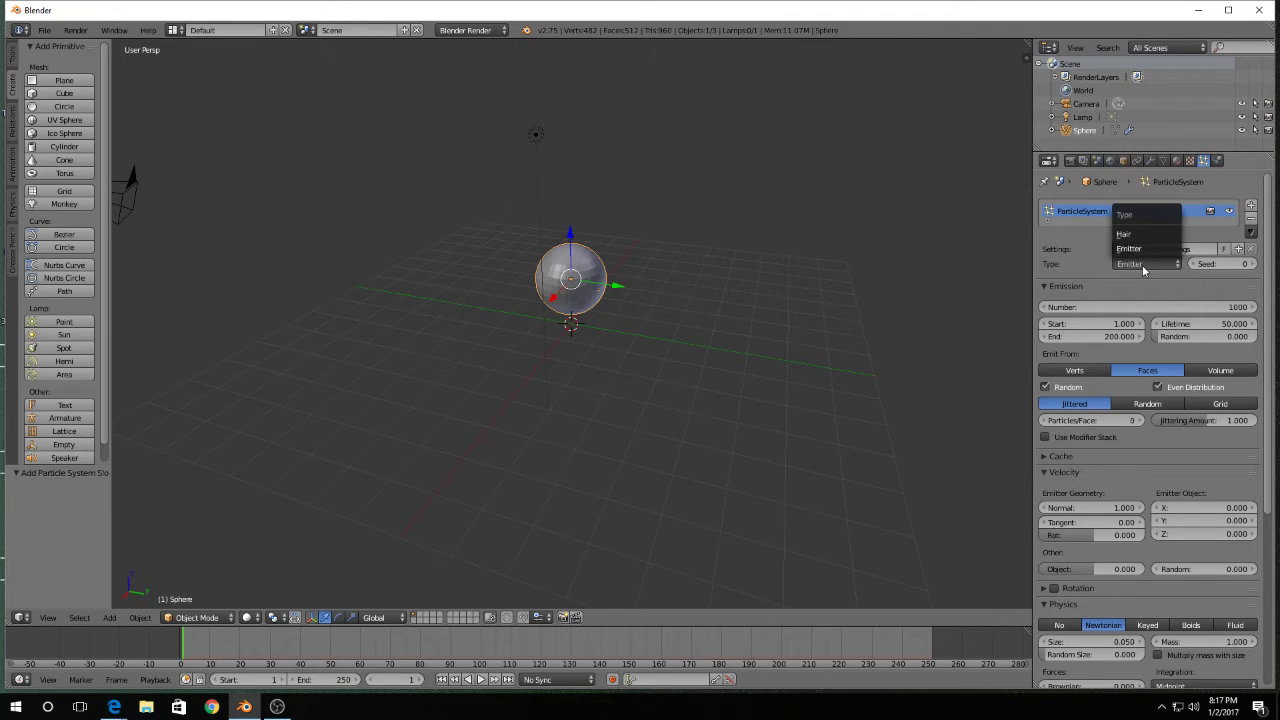
{"action": "left_click", "coordinate": [1141, 264]}
{"action": "left_click", "coordinate": [1131, 264]}
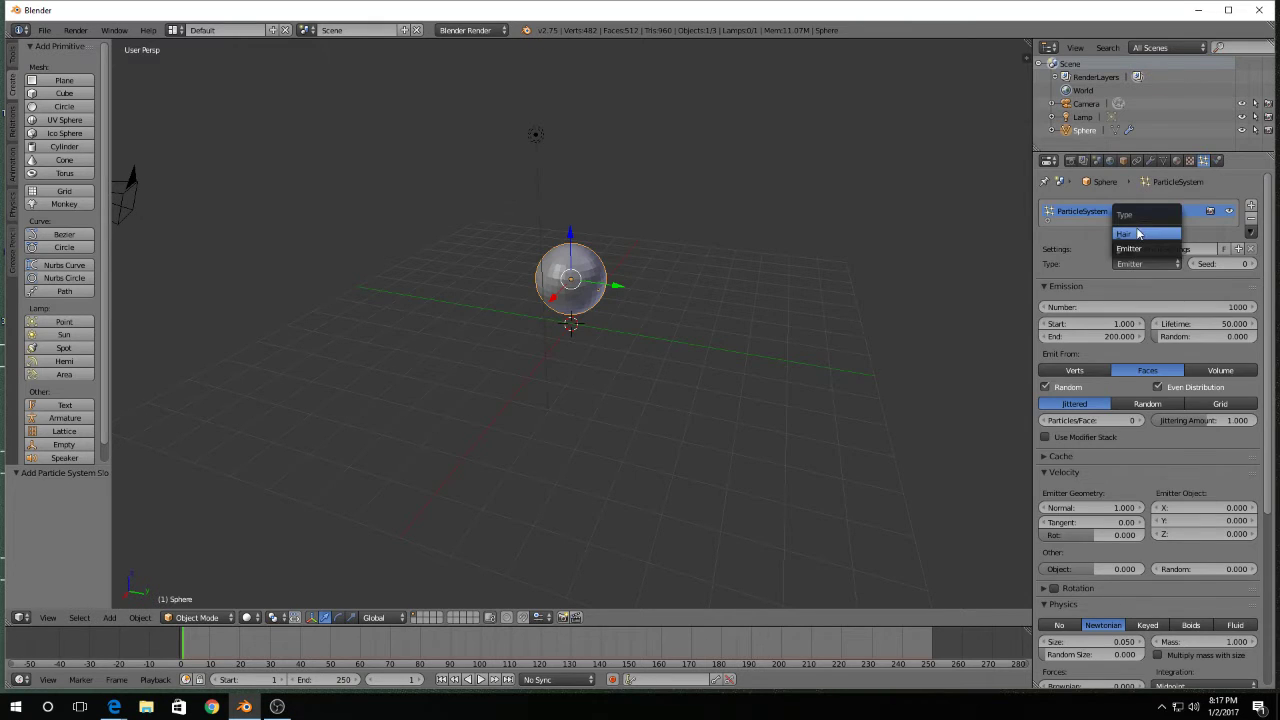
{"action": "left_click", "coordinate": [1137, 234]}
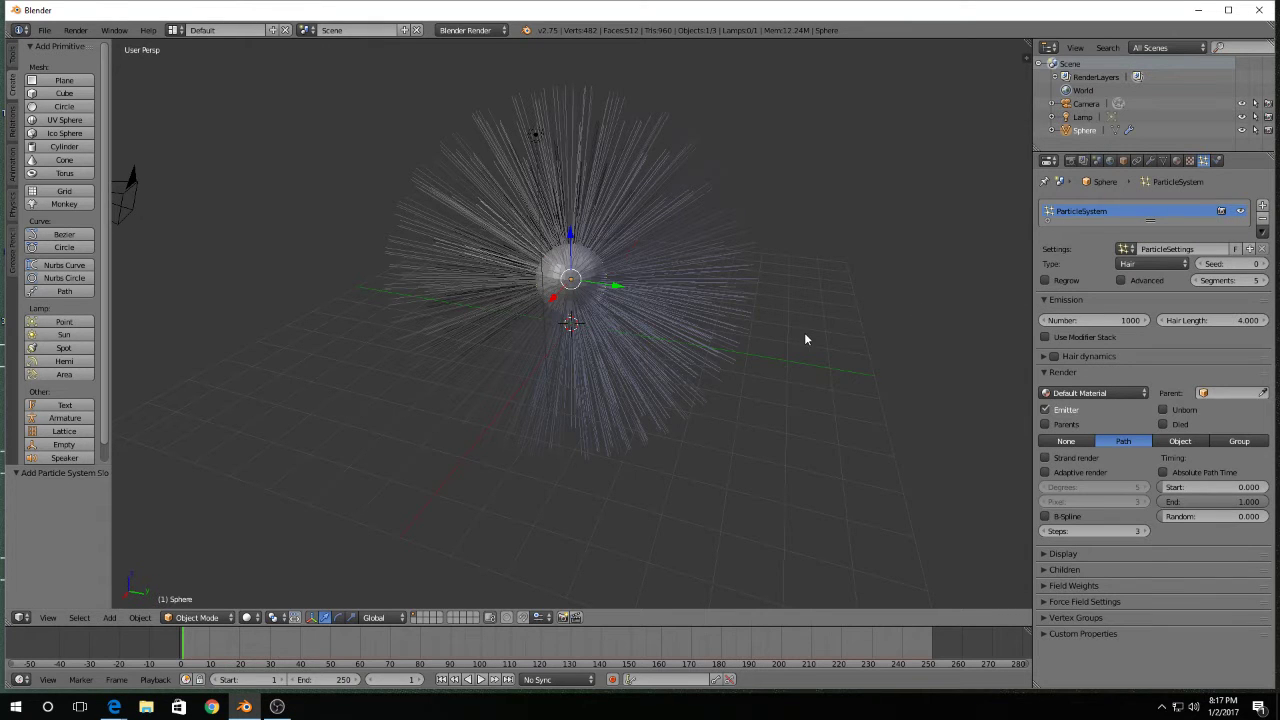
{"action": "middle_click_drag", "start_coordinate": [805, 338], "coordinate": [769, 354]}
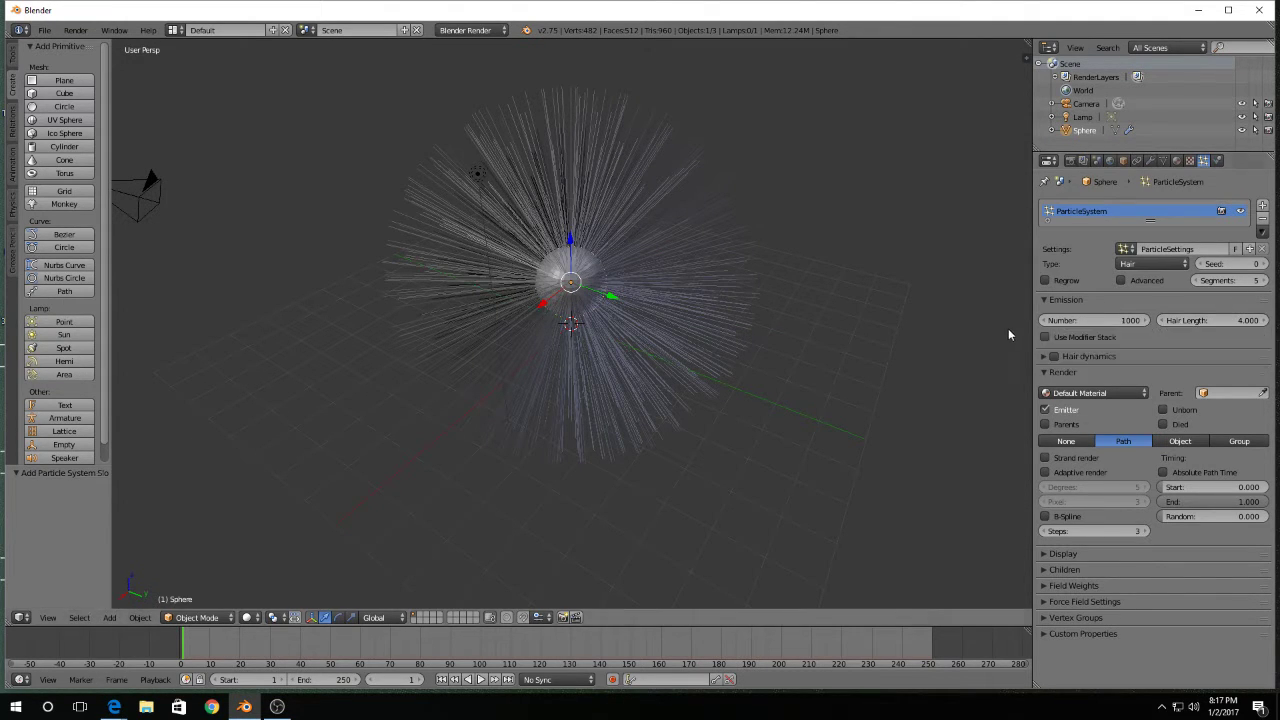
{"action": "middle_click_drag", "start_coordinate": [931, 340], "coordinate": [929, 323]}
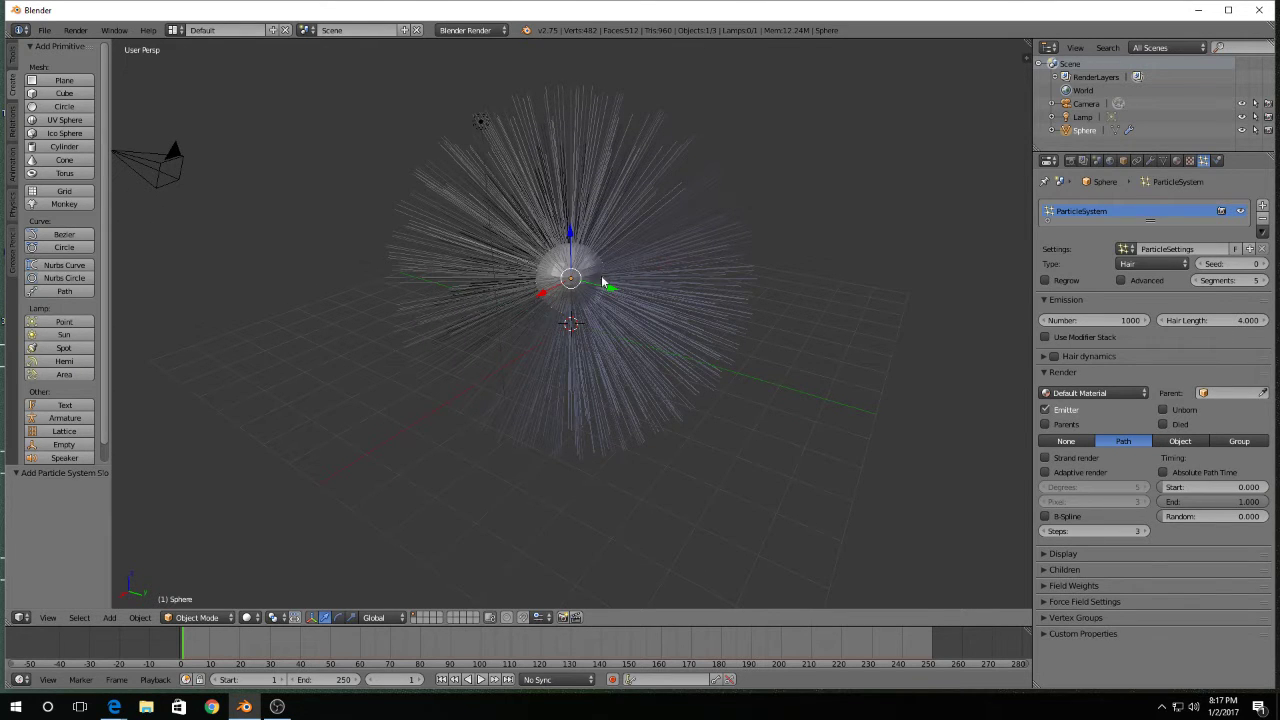
{"action": "middle_click_drag", "start_coordinate": [513, 237], "coordinate": [535, 242]}
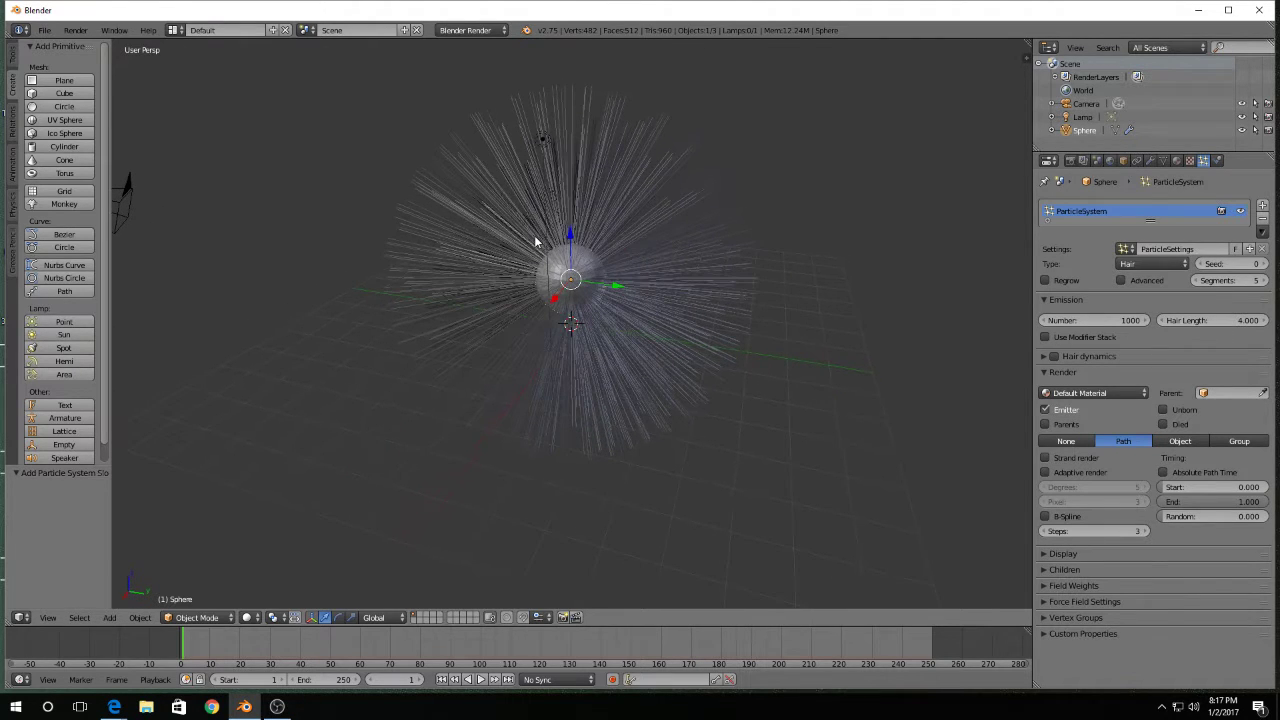
{"action": "middle_click_drag", "start_coordinate": [837, 294], "coordinate": [811, 289]}
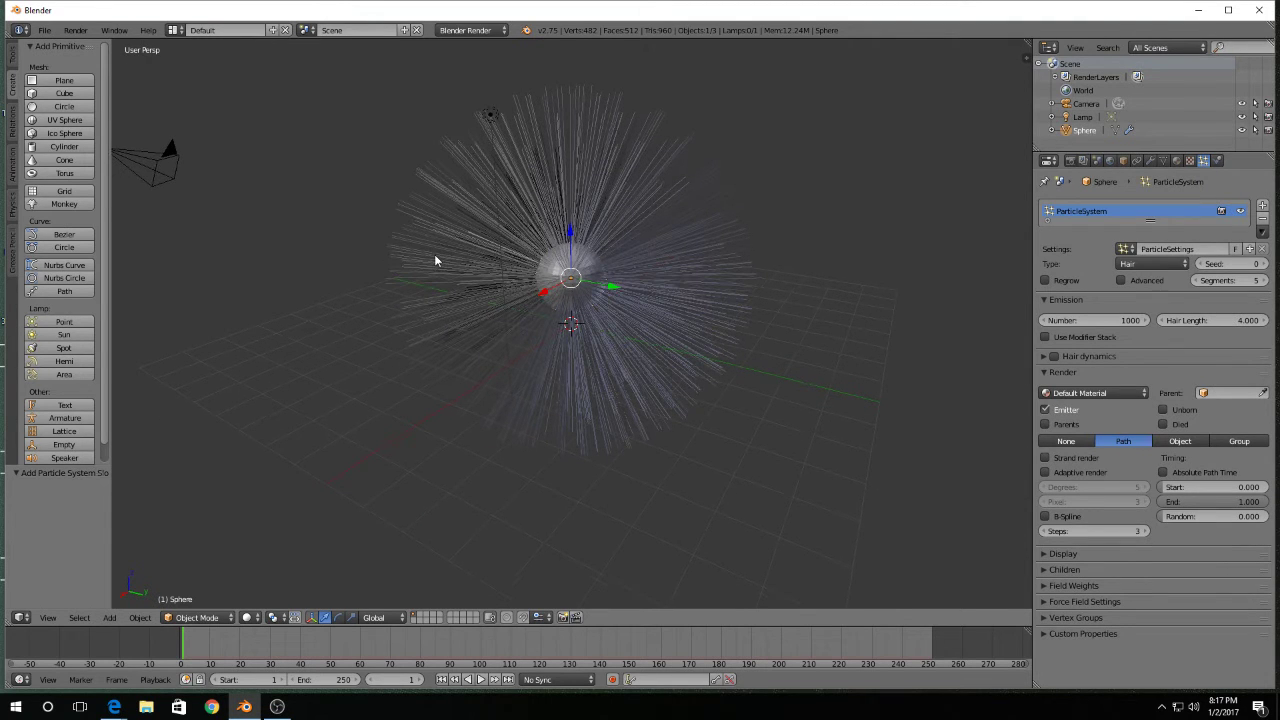
{"action": "middle_click_drag", "start_coordinate": [435, 260], "coordinate": [452, 298]}
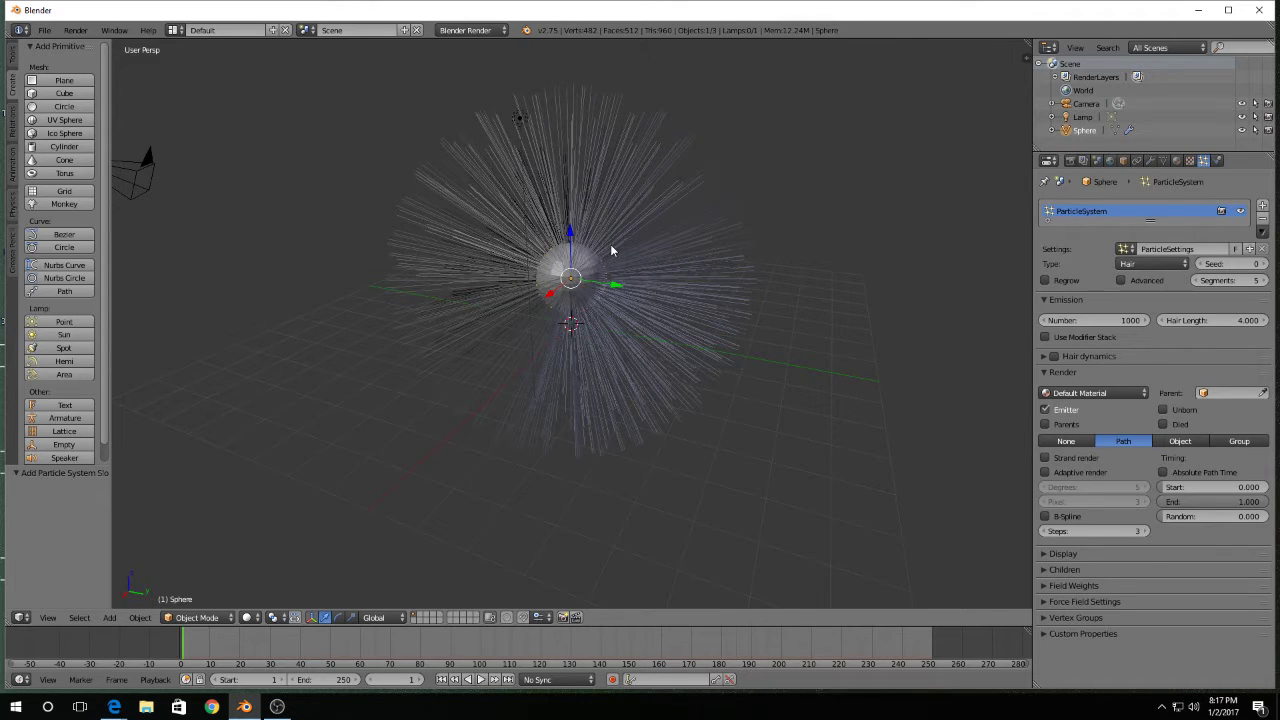
{"action": "middle_click_drag", "start_coordinate": [609, 251], "coordinate": [577, 257]}
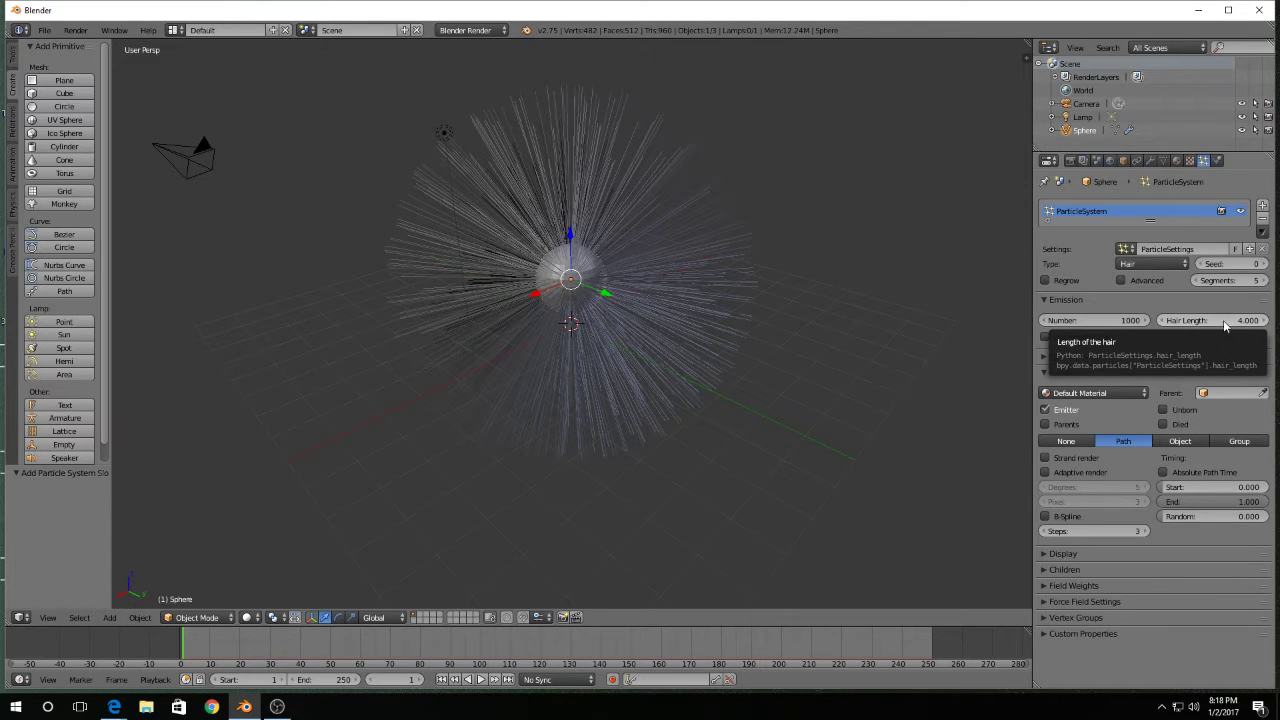
- Set the hair emission number to 300 and the hair length to 1
{"action": "left_click", "coordinate": [1122, 320]}
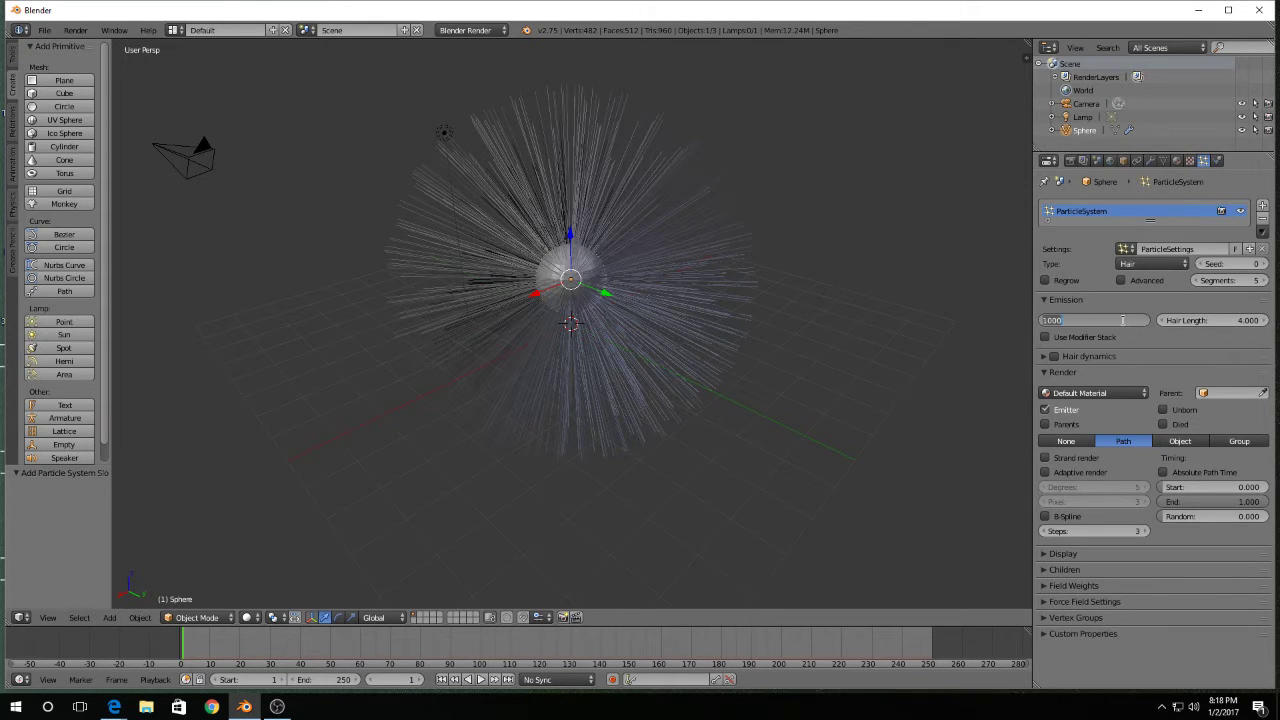
{"action": "type", "text": "3"}
{"action": "key", "text": "Return"}
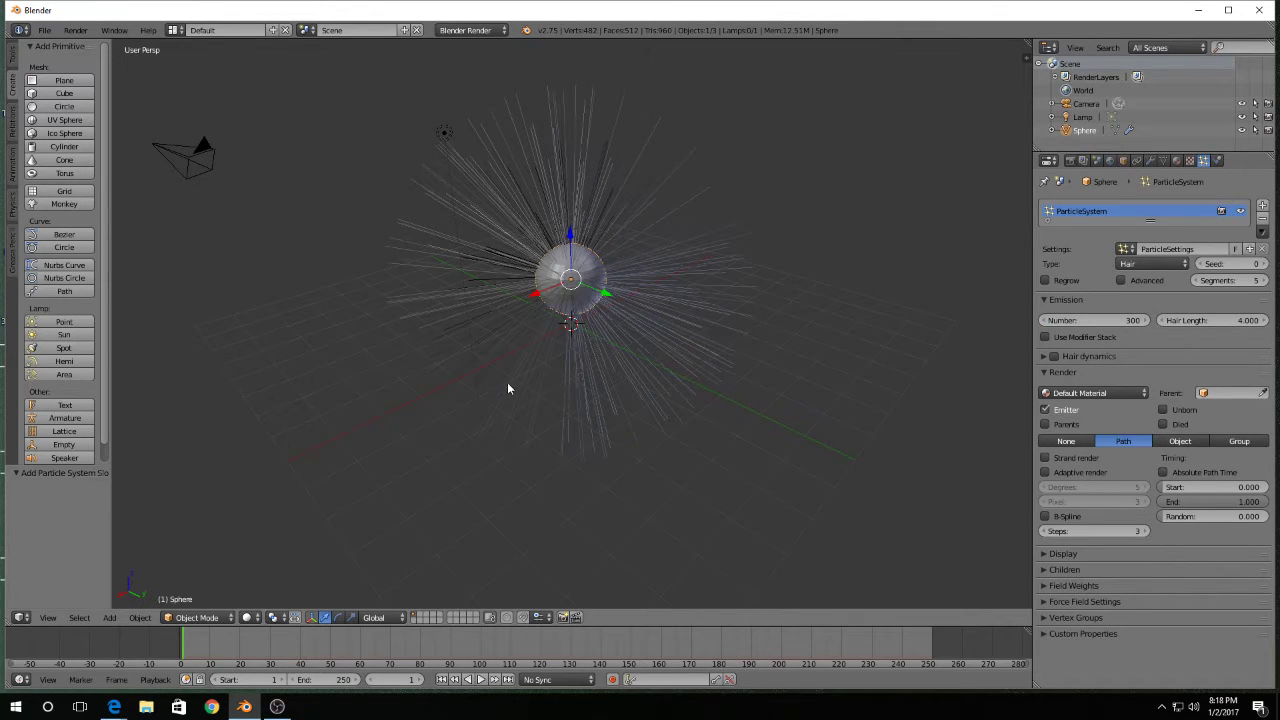
{"action": "left_click", "coordinate": [1239, 322]}
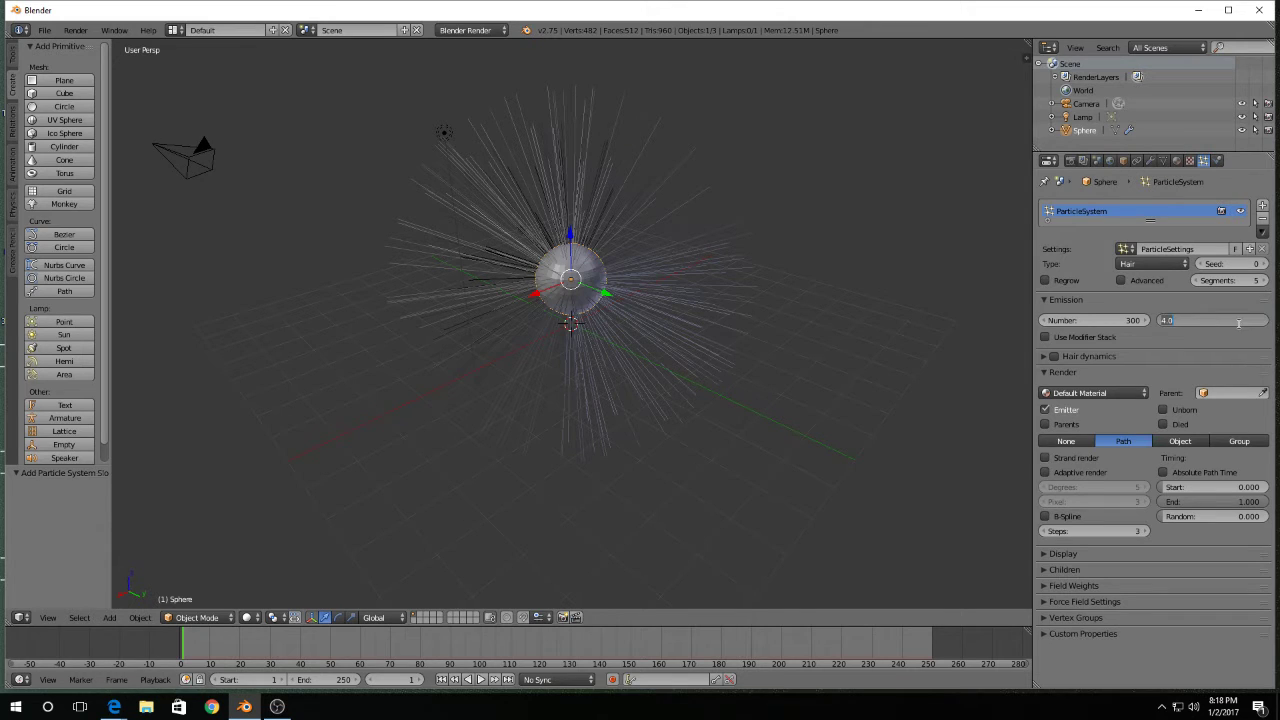
{"action": "type", "text": "1"}
{"action": "key", "text": "Return"}
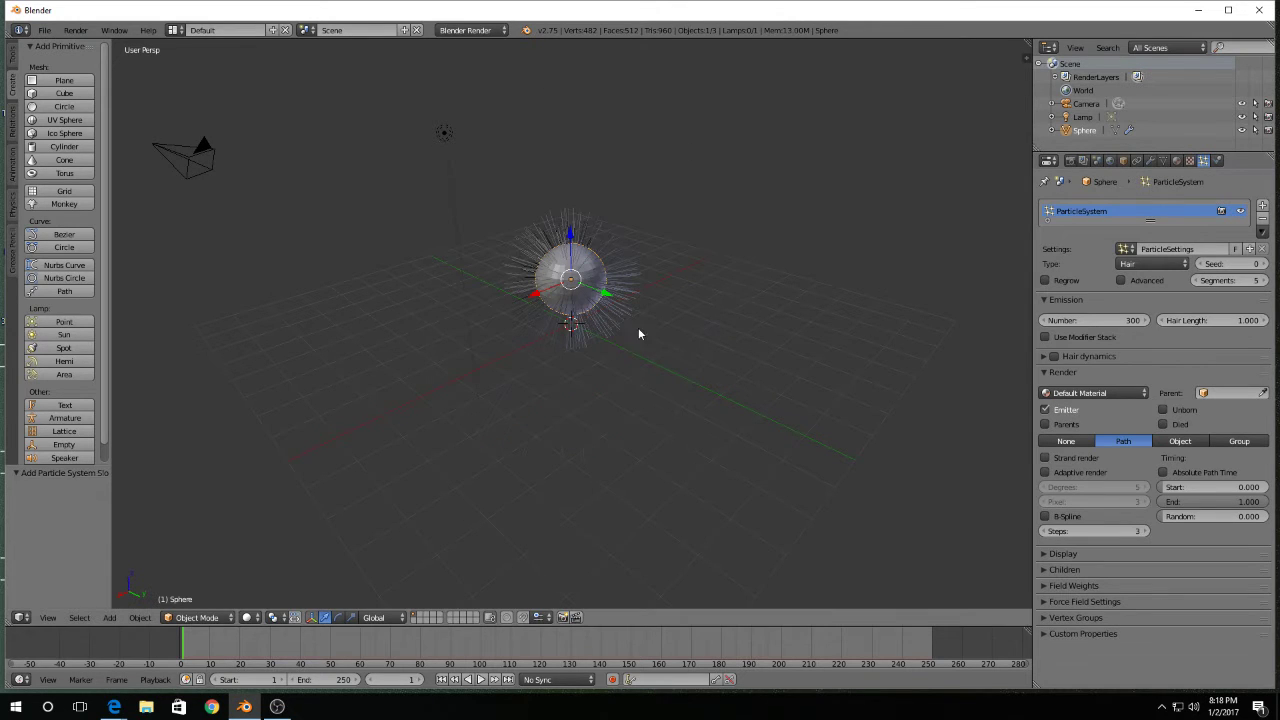
- Collapse the particle system's Render settings and expand its Children settings
{"action": "middle_click_drag", "start_coordinate": [638, 327], "coordinate": [657, 345]}
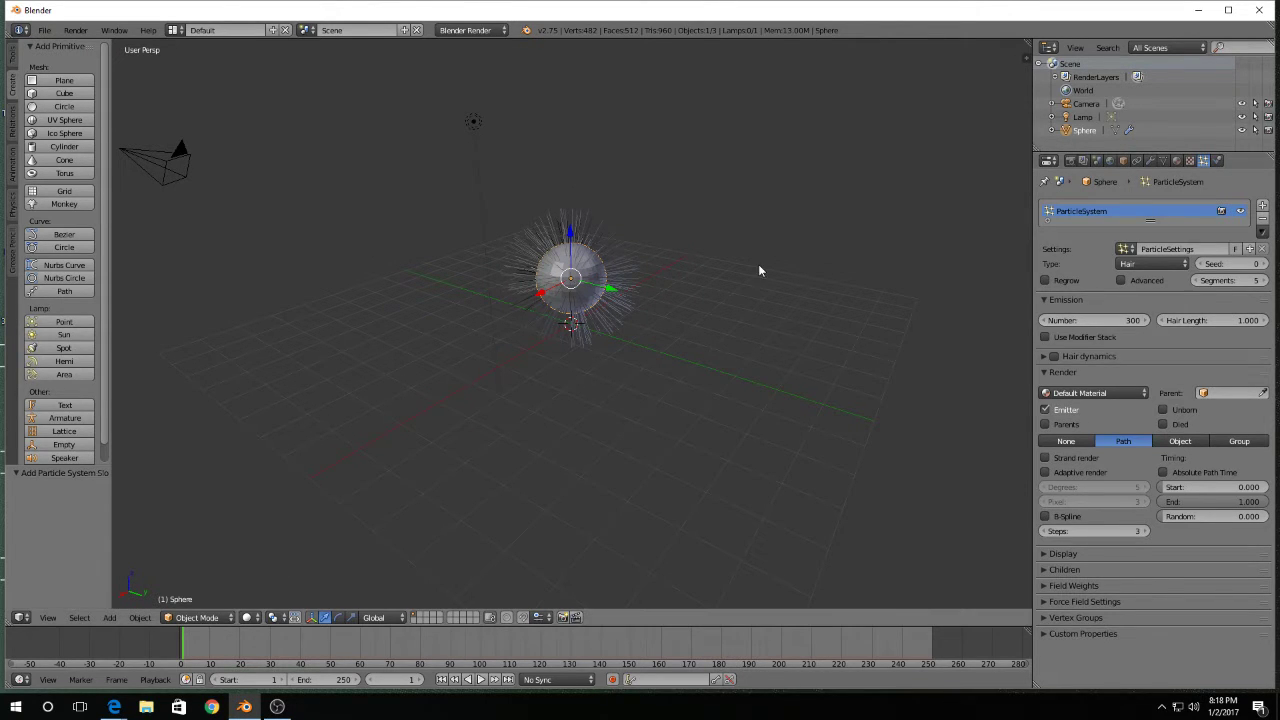
{"action": "mouse_move", "coordinate": [610, 291]}
{"action": "middle_mouse_down"}
{"action": "mouse_move", "coordinate": [517, 351]}
{"action": "mouse_move", "coordinate": [589, 374]}
{"action": "mouse_move", "coordinate": [657, 303]}
{"action": "mouse_move", "coordinate": [634, 280]}
{"action": "mouse_move", "coordinate": [605, 300]}
{"action": "middle_mouse_up"}
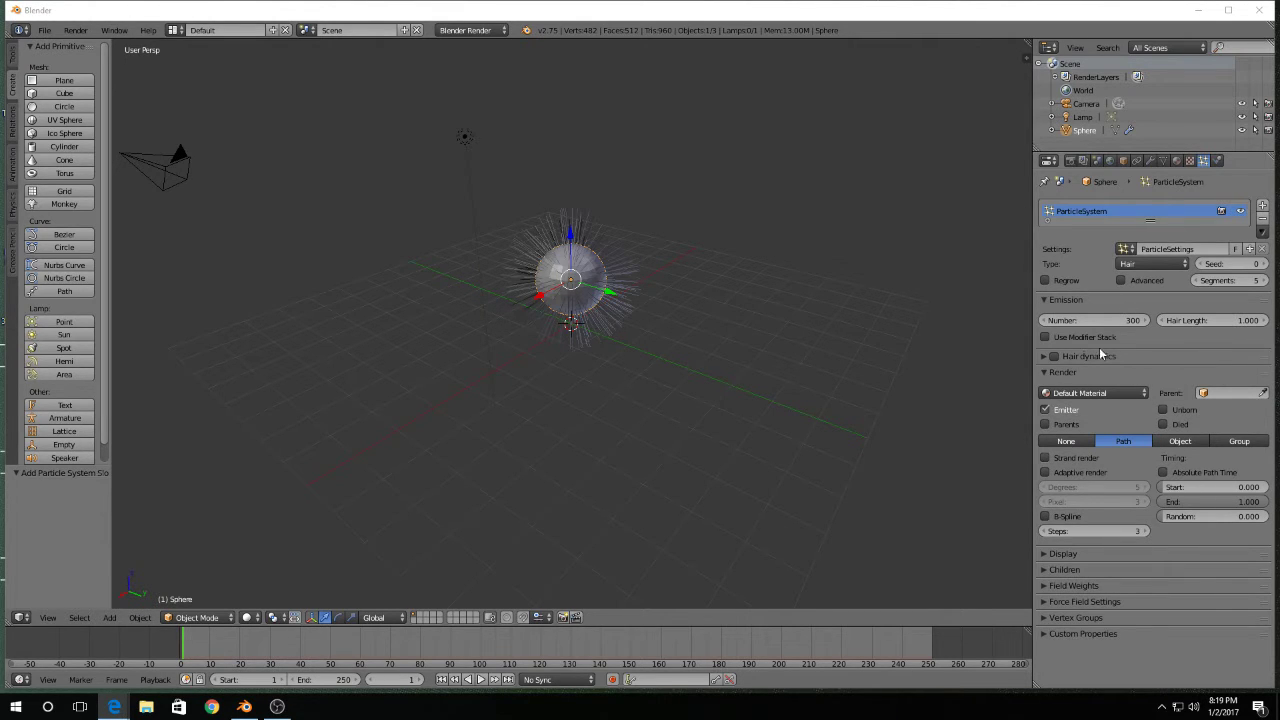
{"action": "left_click", "coordinate": [1044, 373]}
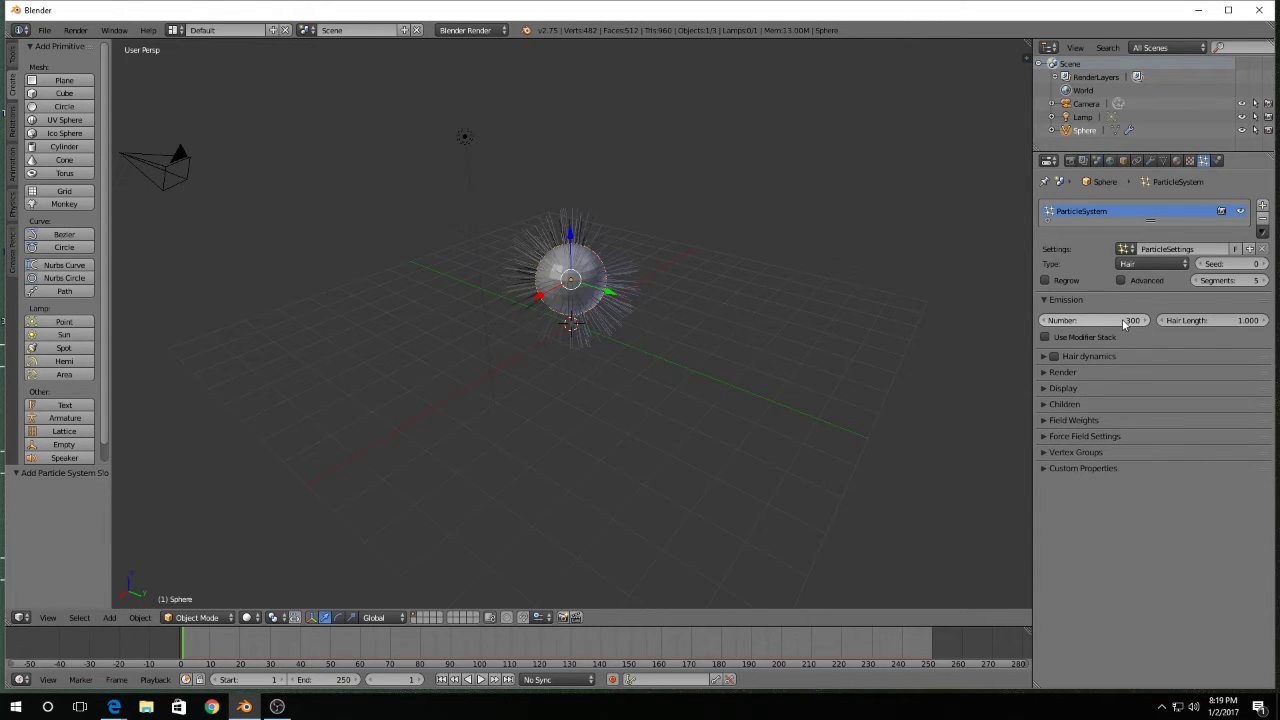
{"action": "left_click", "coordinate": [1045, 405]}
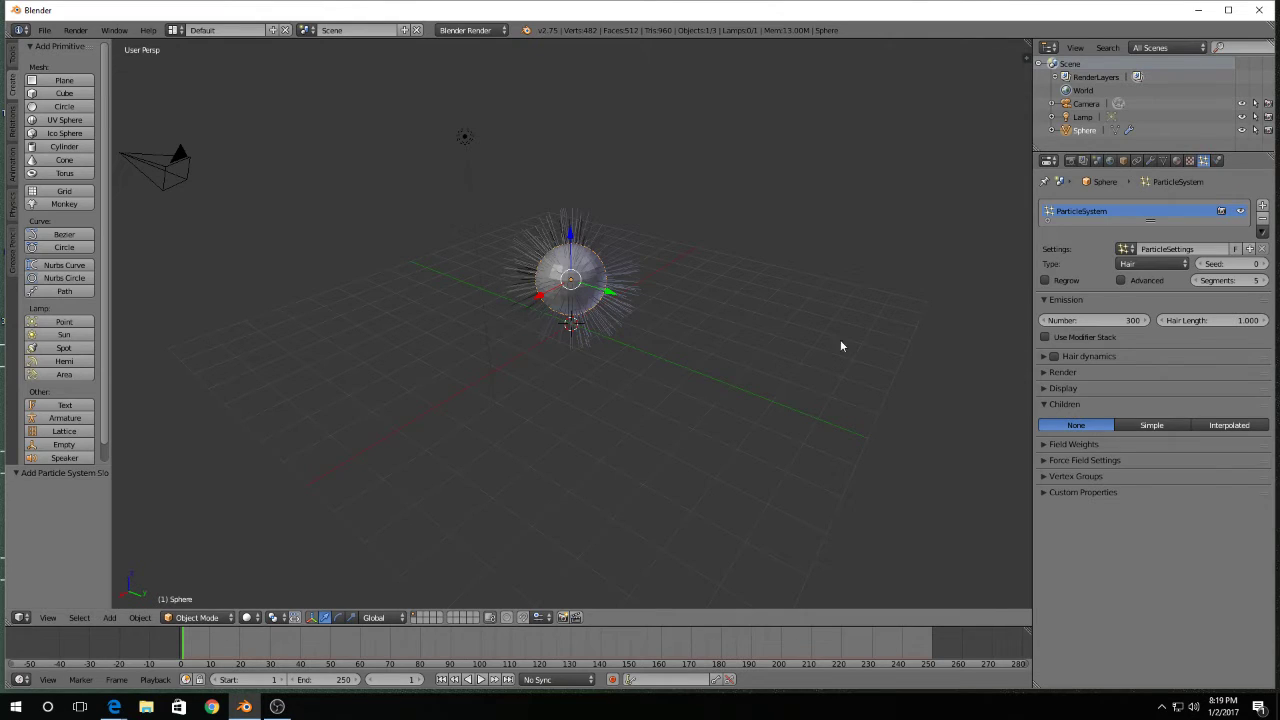
- Preview Simple children on the hair, switch back to None and test-render the sphere without child hairs
{"action": "left_click", "coordinate": [1151, 425]}
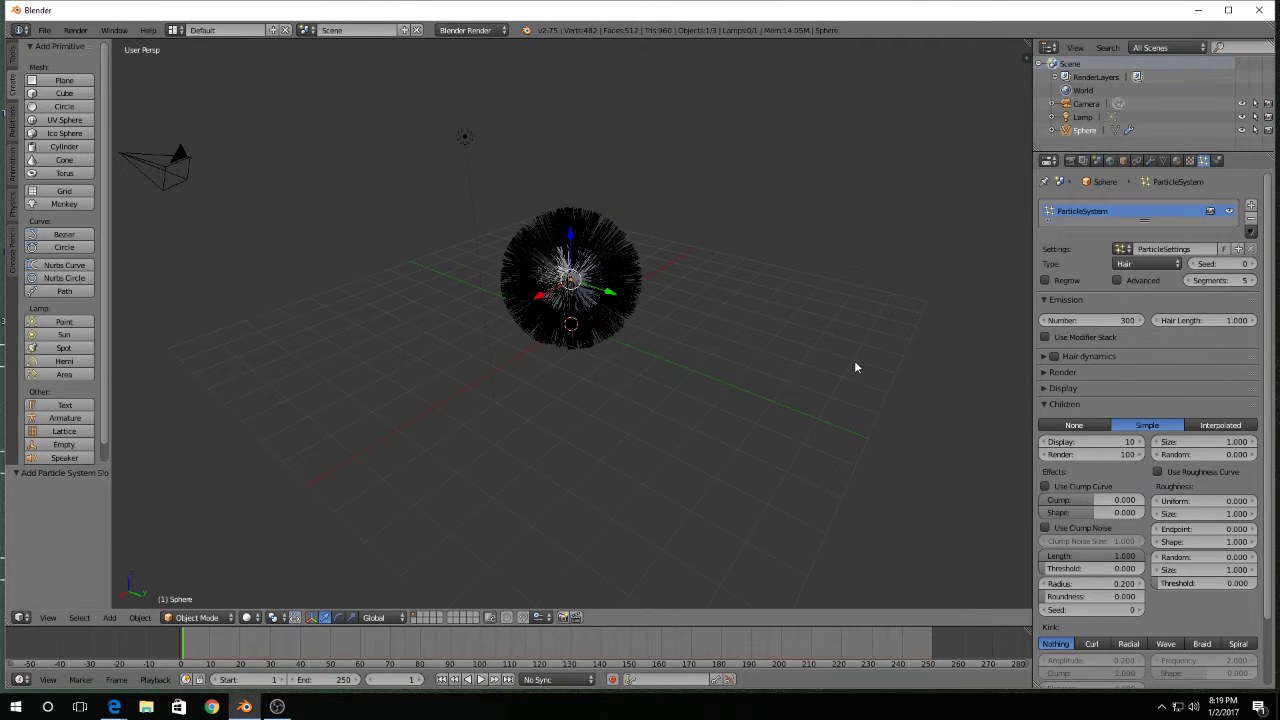
{"action": "left_click", "coordinate": [1072, 425]}
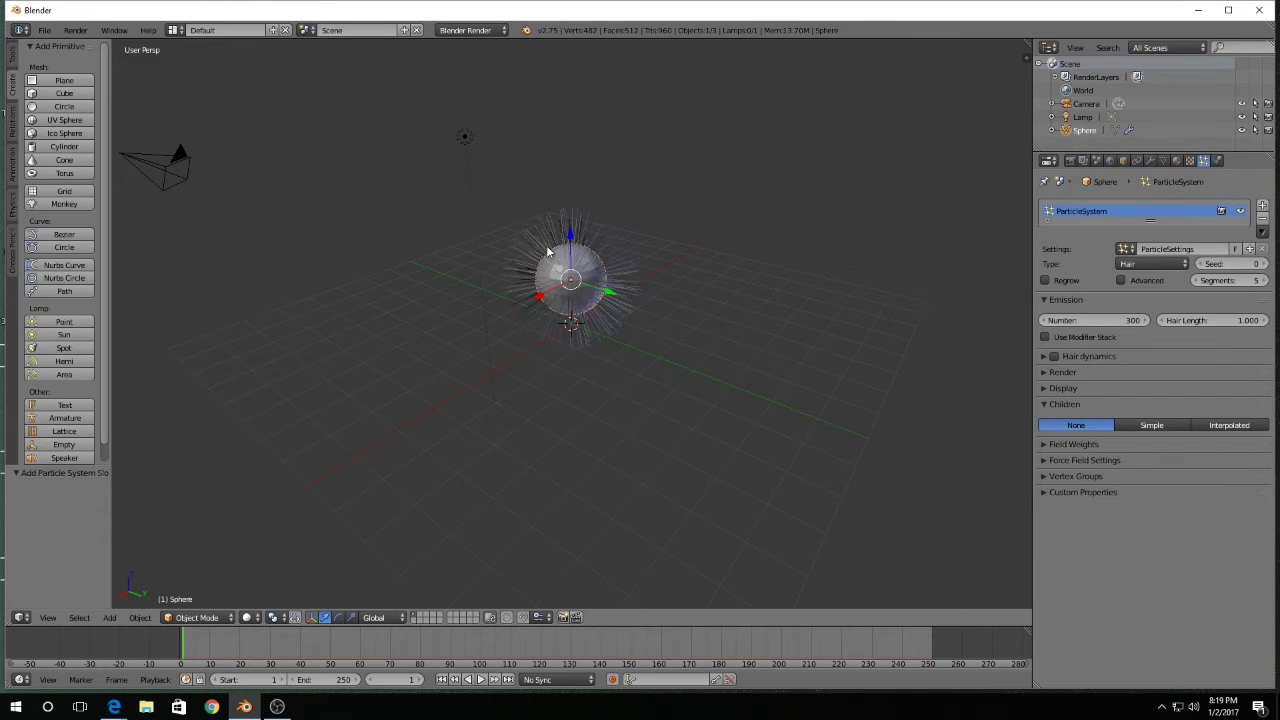
{"action": "key", "text": "F12"}
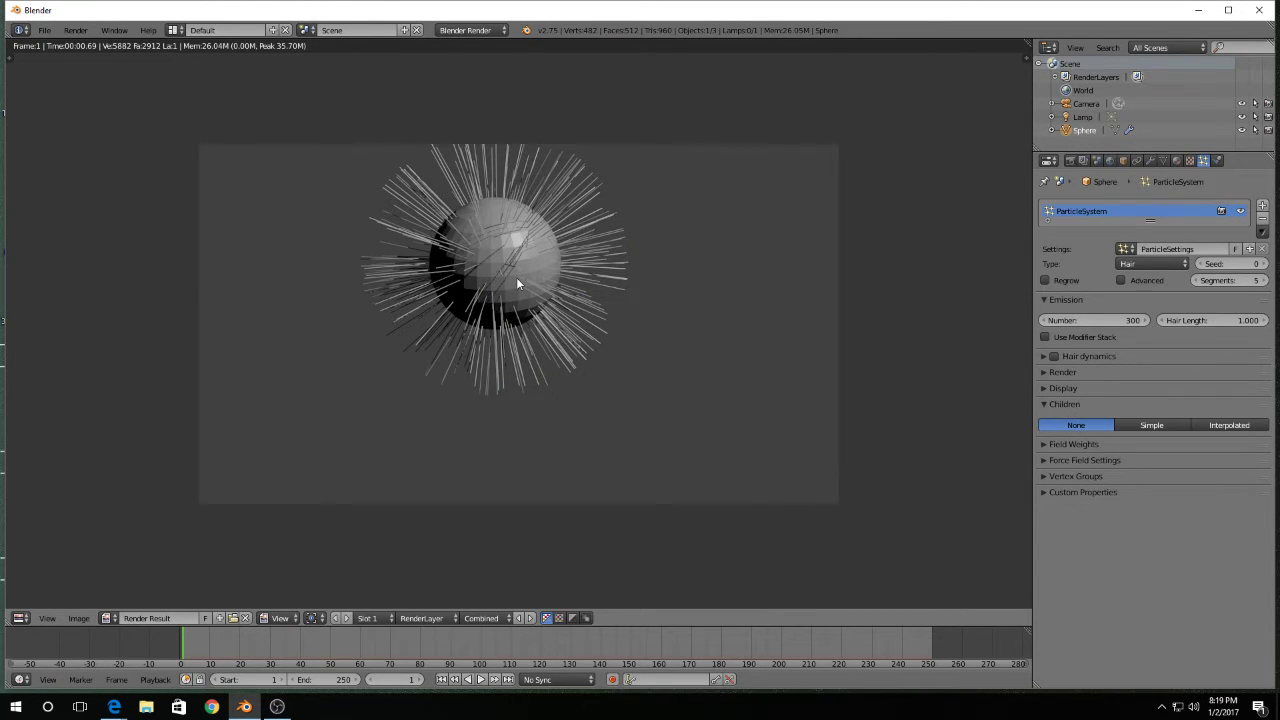
{"action": "key", "text": "Escape"}
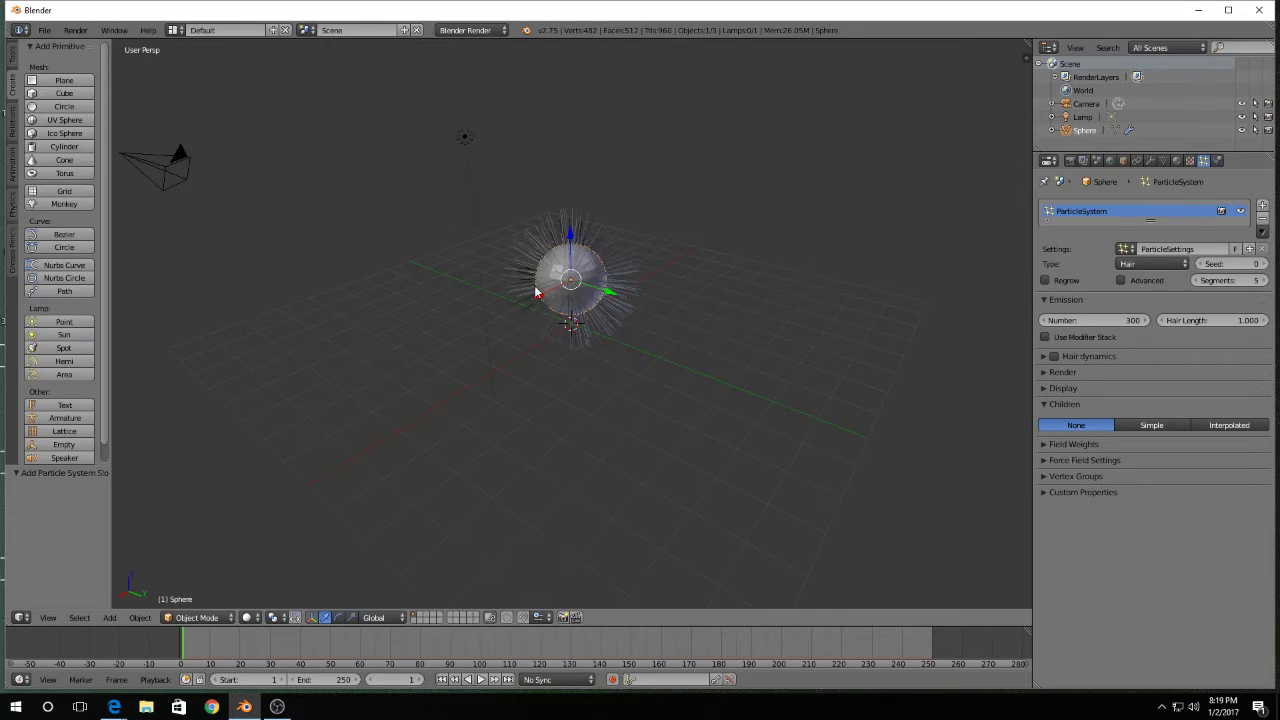
- Set the hair's child particles to Simple and test-render the sphere with them
{"action": "left_click", "coordinate": [1152, 425]}
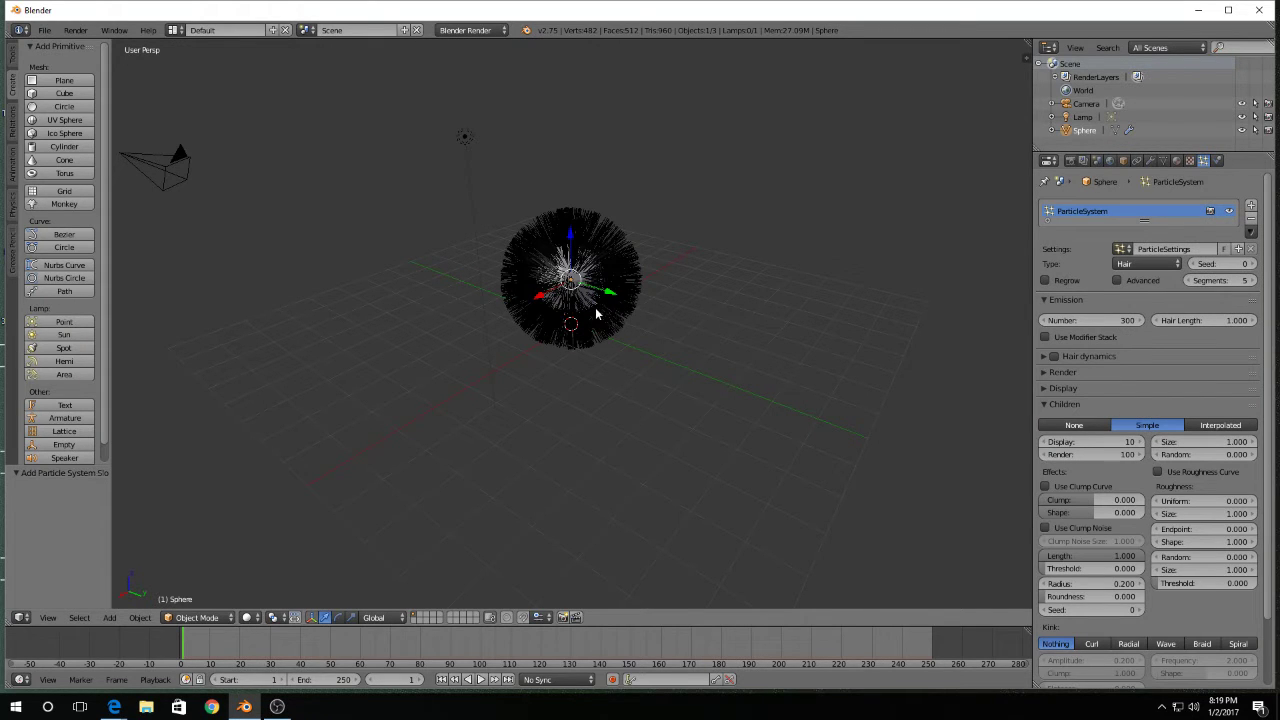
{"action": "mouse_move", "coordinate": [596, 314]}
{"action": "middle_mouse_down"}
{"action": "mouse_move", "coordinate": [563, 363]}
{"action": "mouse_move", "coordinate": [614, 268]}
{"action": "mouse_move", "coordinate": [651, 300]}
{"action": "mouse_move", "coordinate": [634, 320]}
{"action": "mouse_move", "coordinate": [585, 308]}
{"action": "middle_mouse_up"}
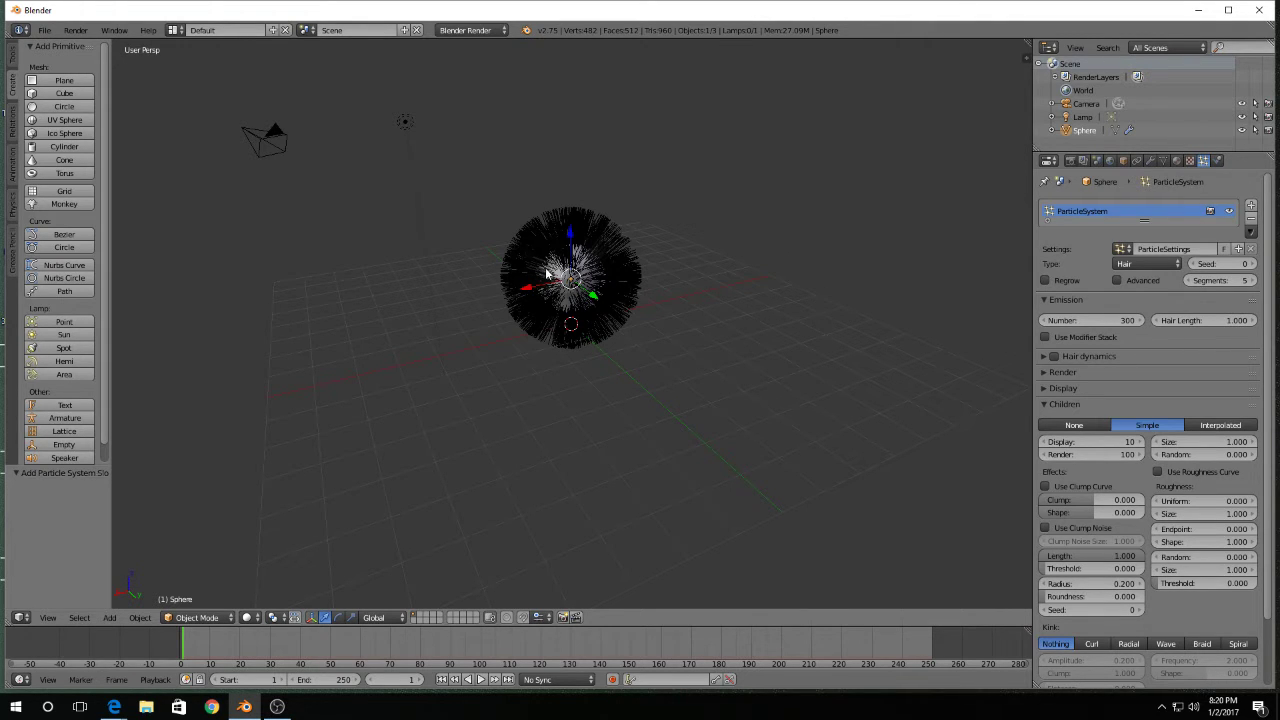
{"action": "key", "text": "F12"}
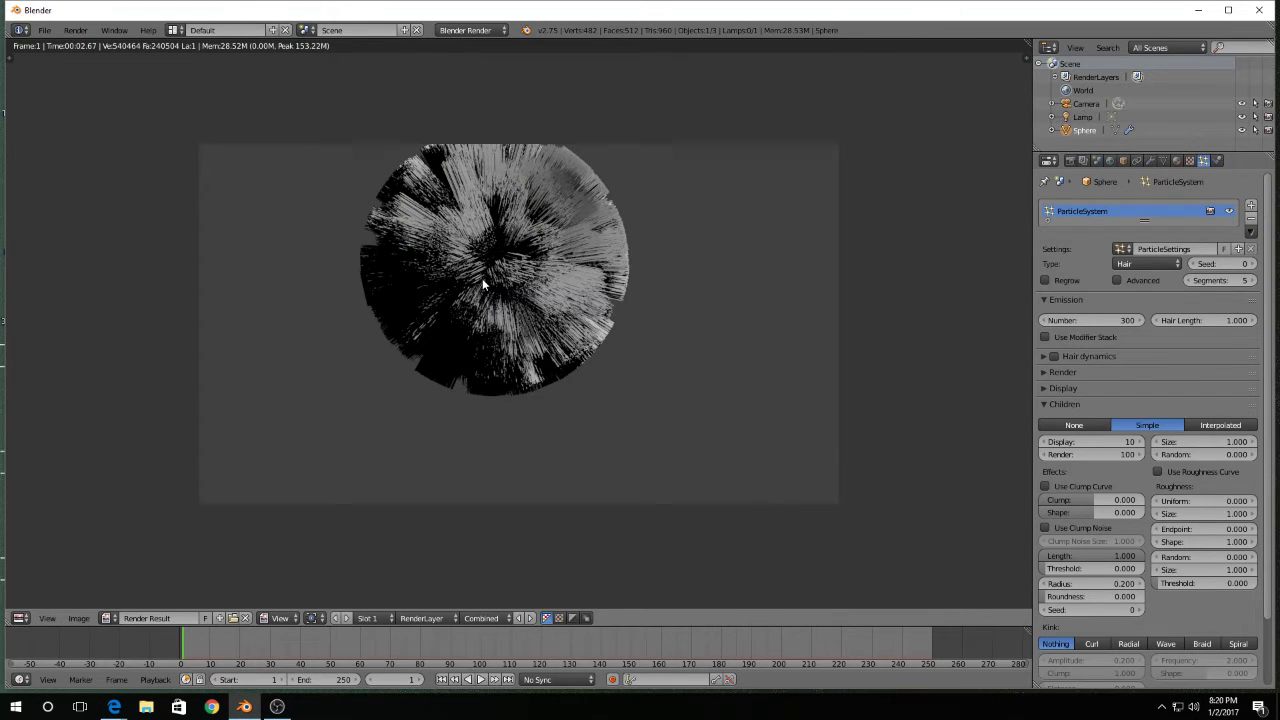
{"action": "key", "text": "Escape"}
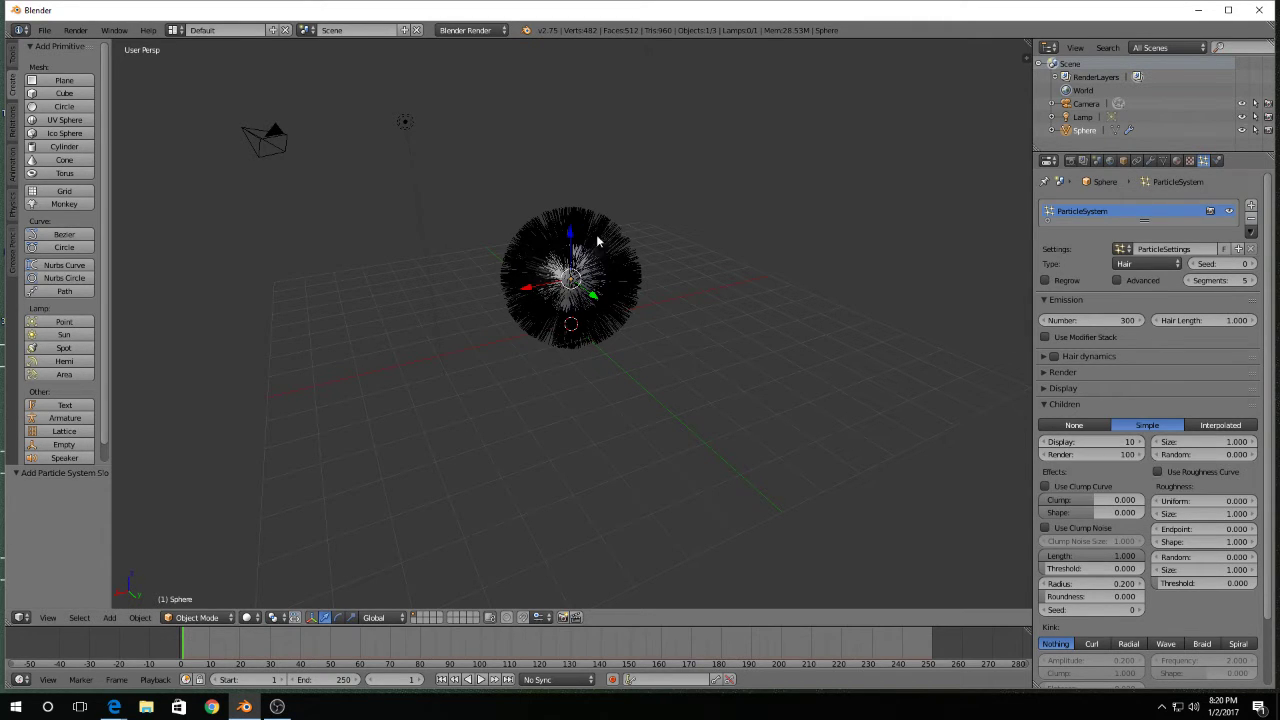
- Set the number of child hairs displayed in the viewport to 100 and inspect the sphere
{"action": "middle_click_drag", "start_coordinate": [545, 280], "coordinate": [520, 300]}
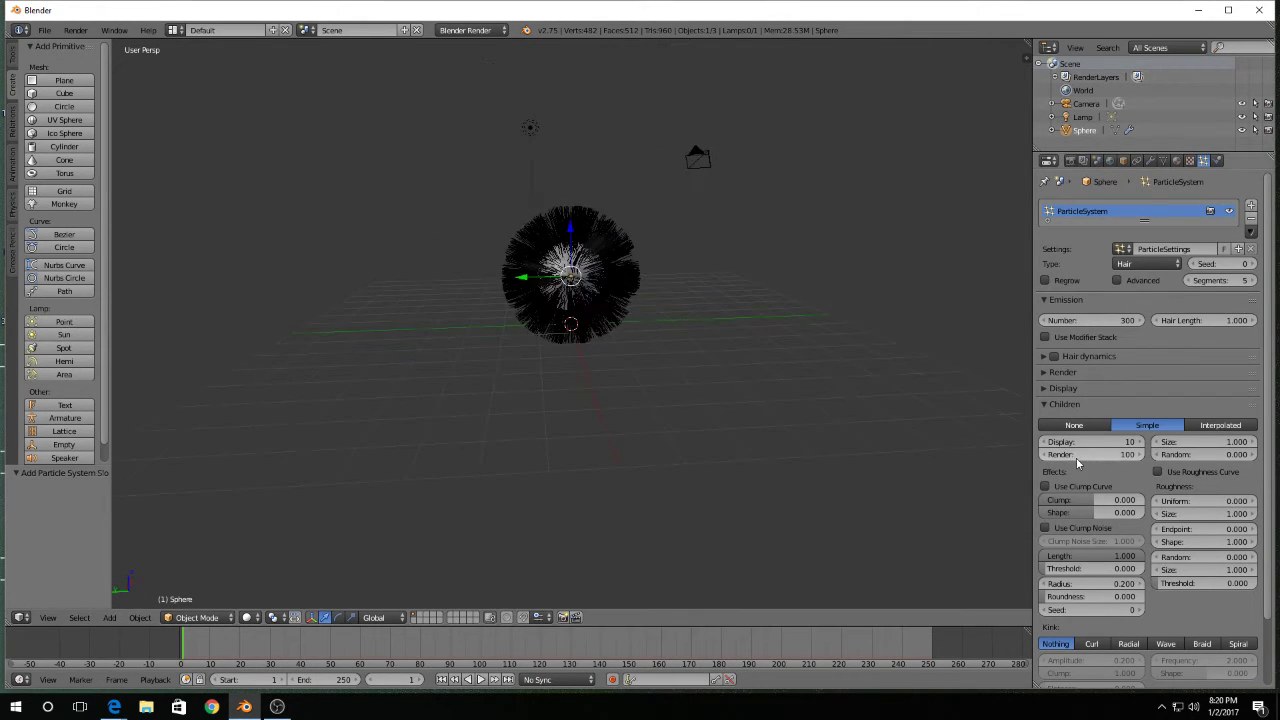
{"action": "middle_click_drag", "start_coordinate": [794, 423], "coordinate": [930, 455]}
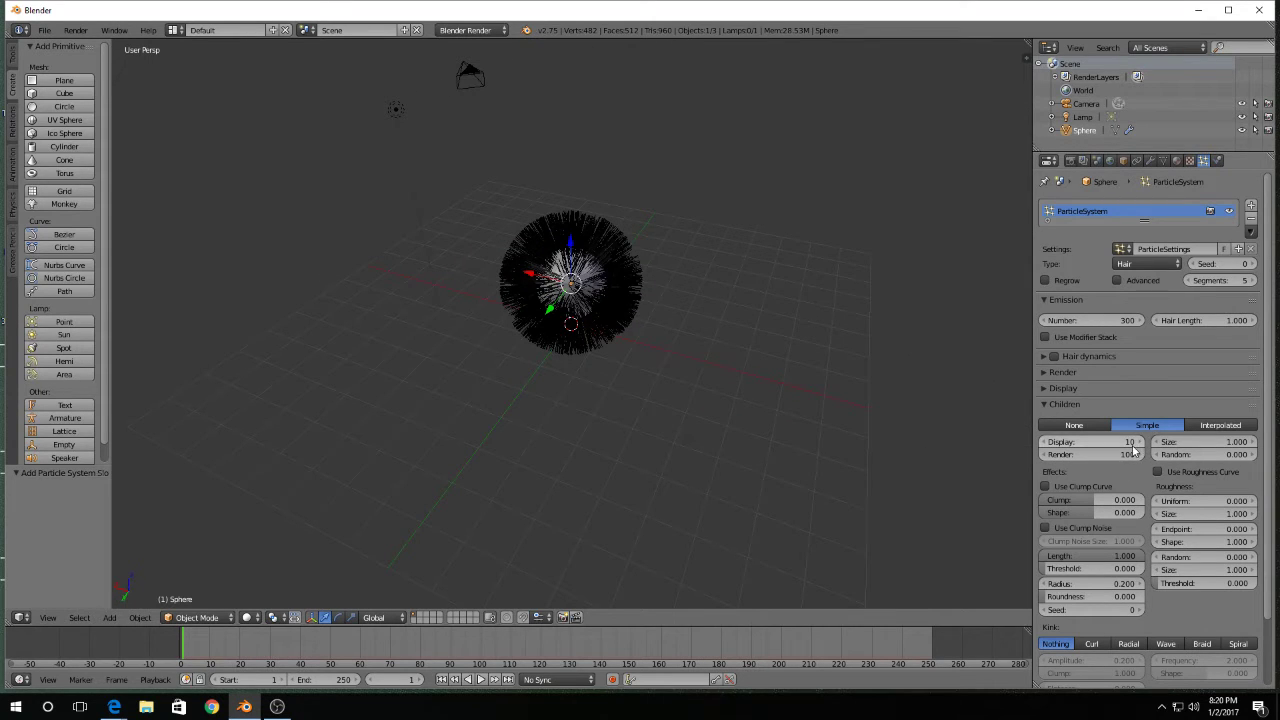
{"action": "left_click", "coordinate": [1125, 441]}
{"action": "type", "text": "100"}
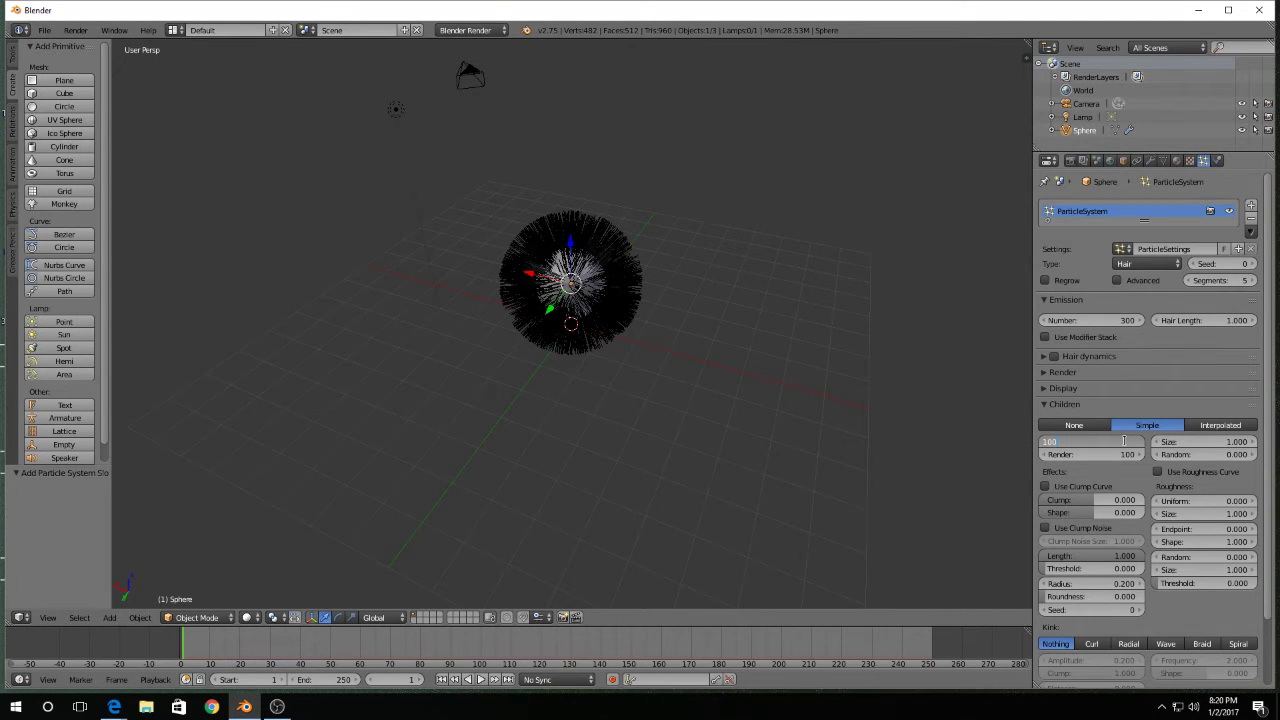
{"action": "key", "text": "Return"}
{"action": "middle_click_drag", "start_coordinate": [617, 286], "coordinate": [783, 322]}
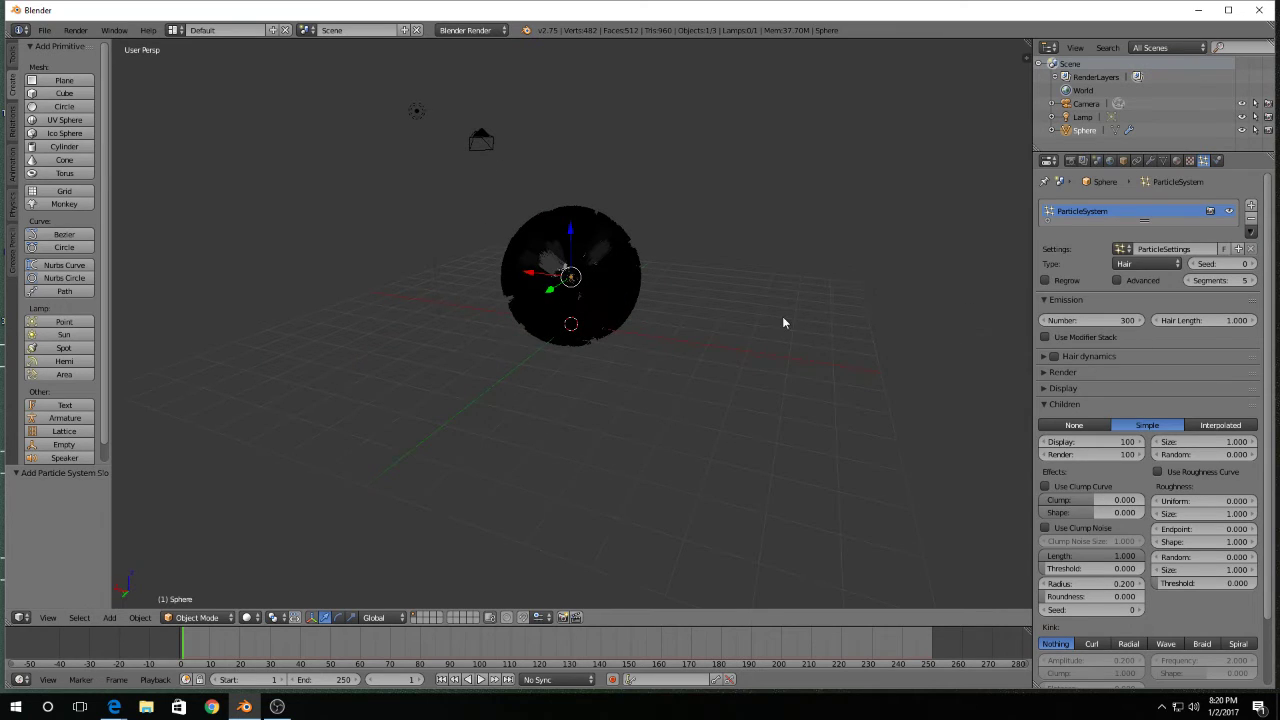
- Set the viewport display amount of the child hairs back to 10
{"action": "left_click", "coordinate": [1111, 441]}
{"action": "type", "text": "1"}
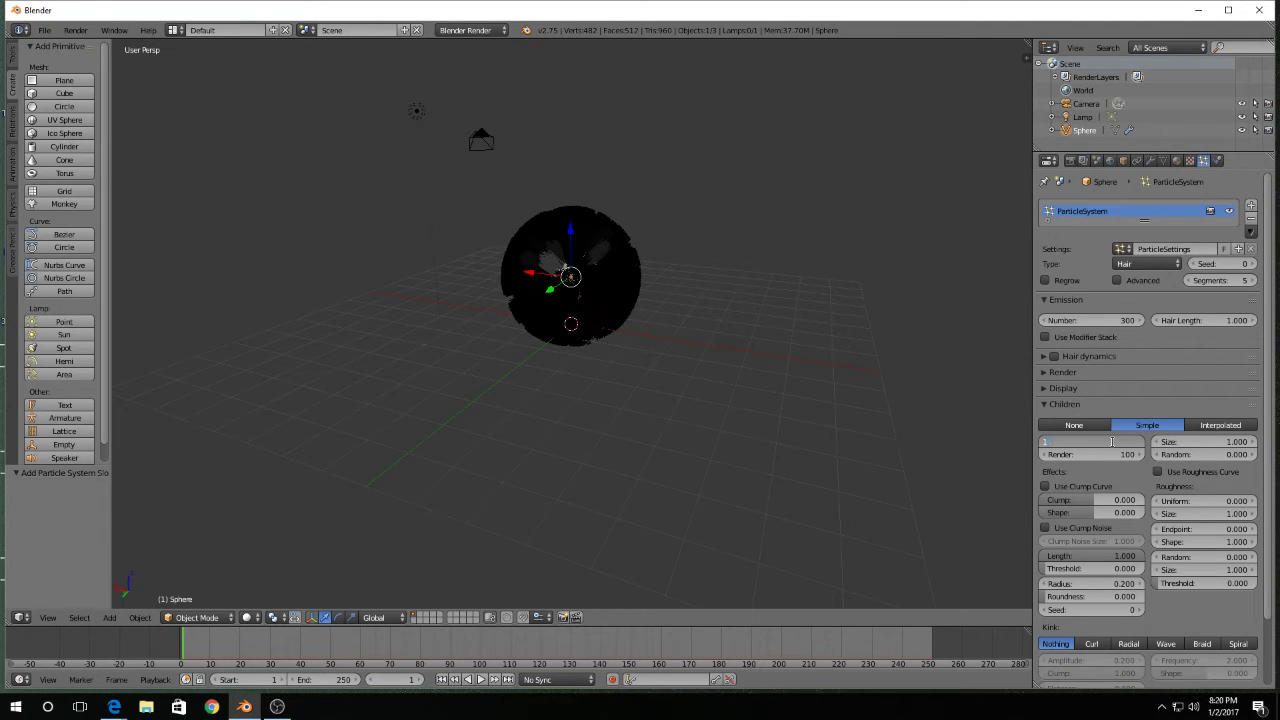
{"action": "type", "text": "0"}
{"action": "key", "text": "Return"}
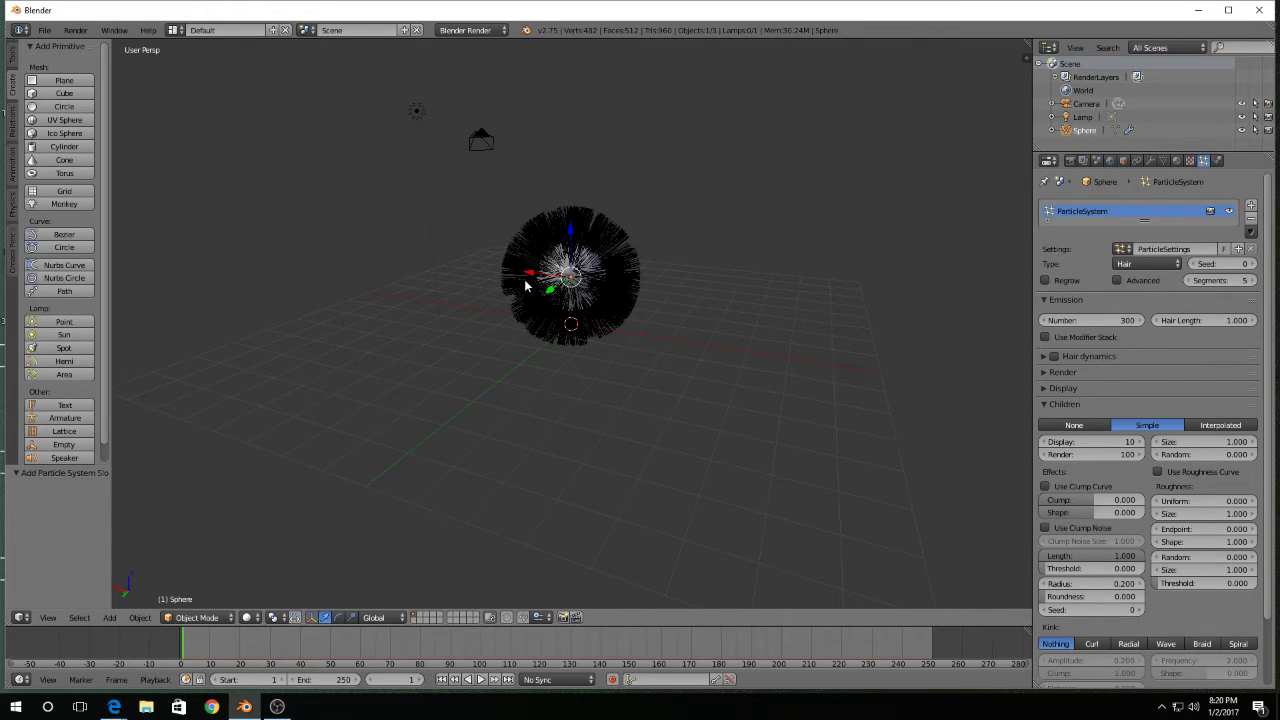
- Test-render the sphere with Simple child hairs twice and inspect the hair from several angles
{"action": "key", "text": "F12"}
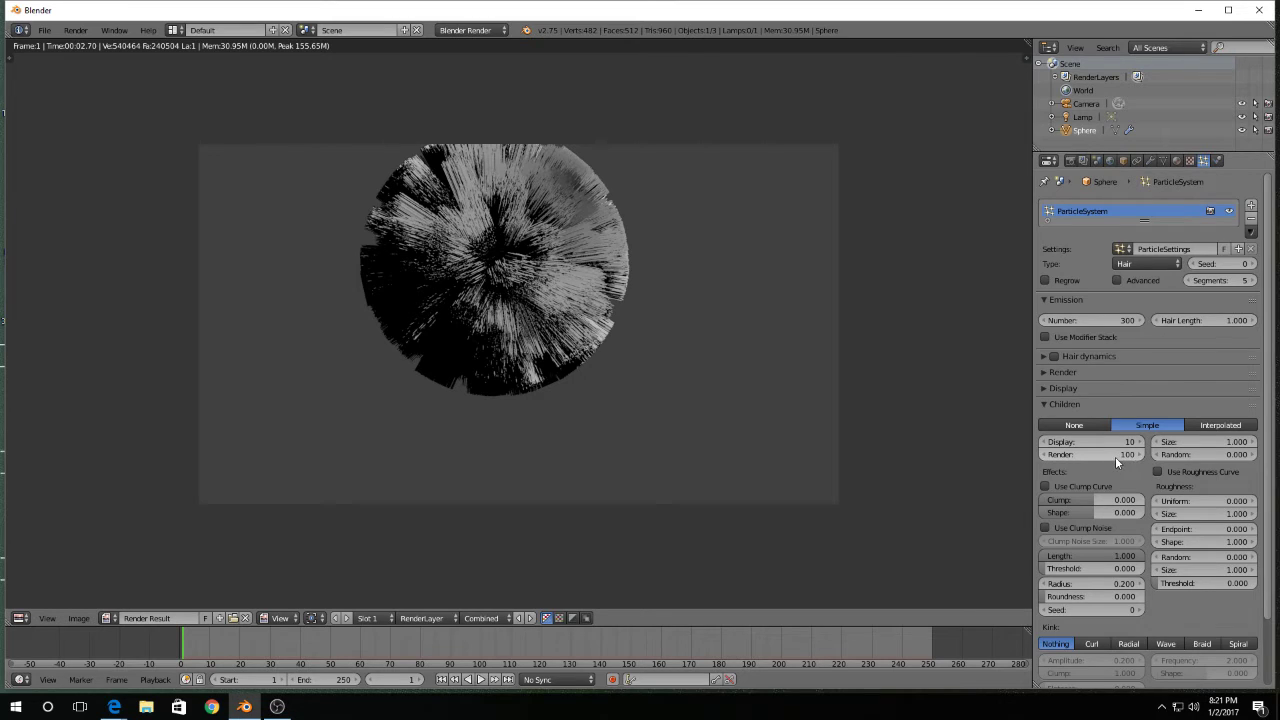
{"action": "key", "text": "Escape"}
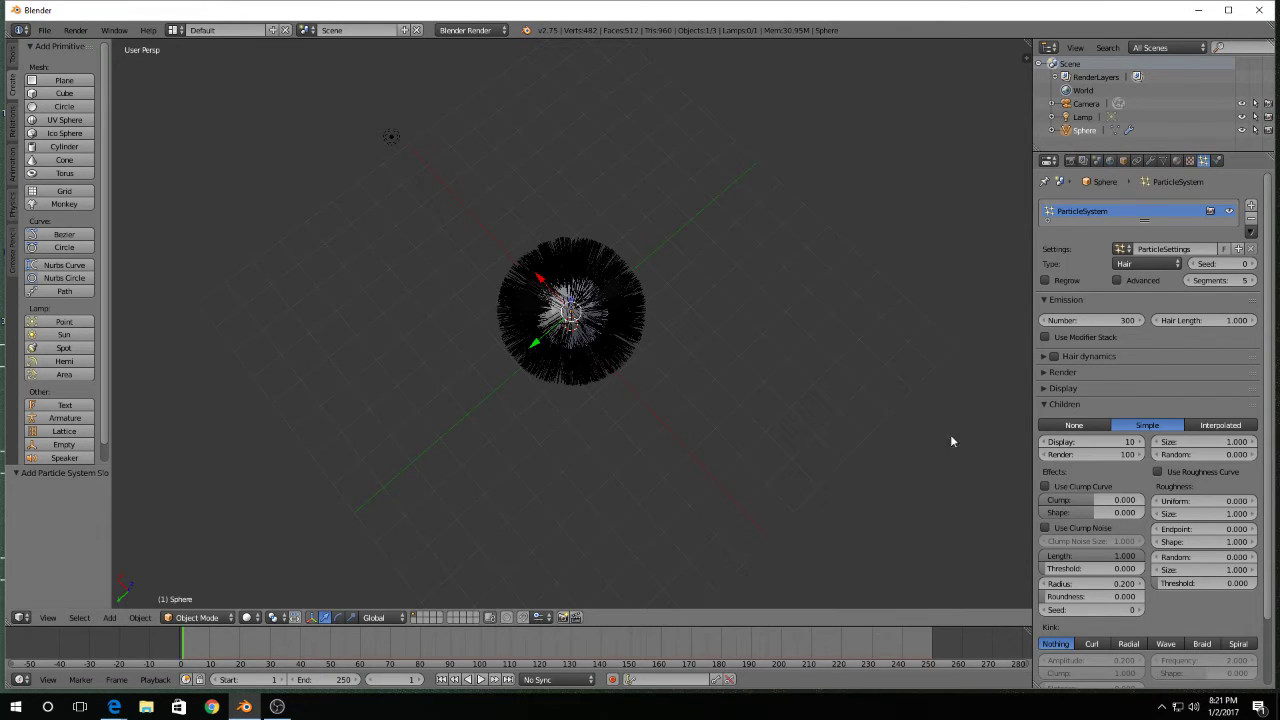
{"action": "middle_click_drag", "start_coordinate": [932, 447], "coordinate": [947, 395]}
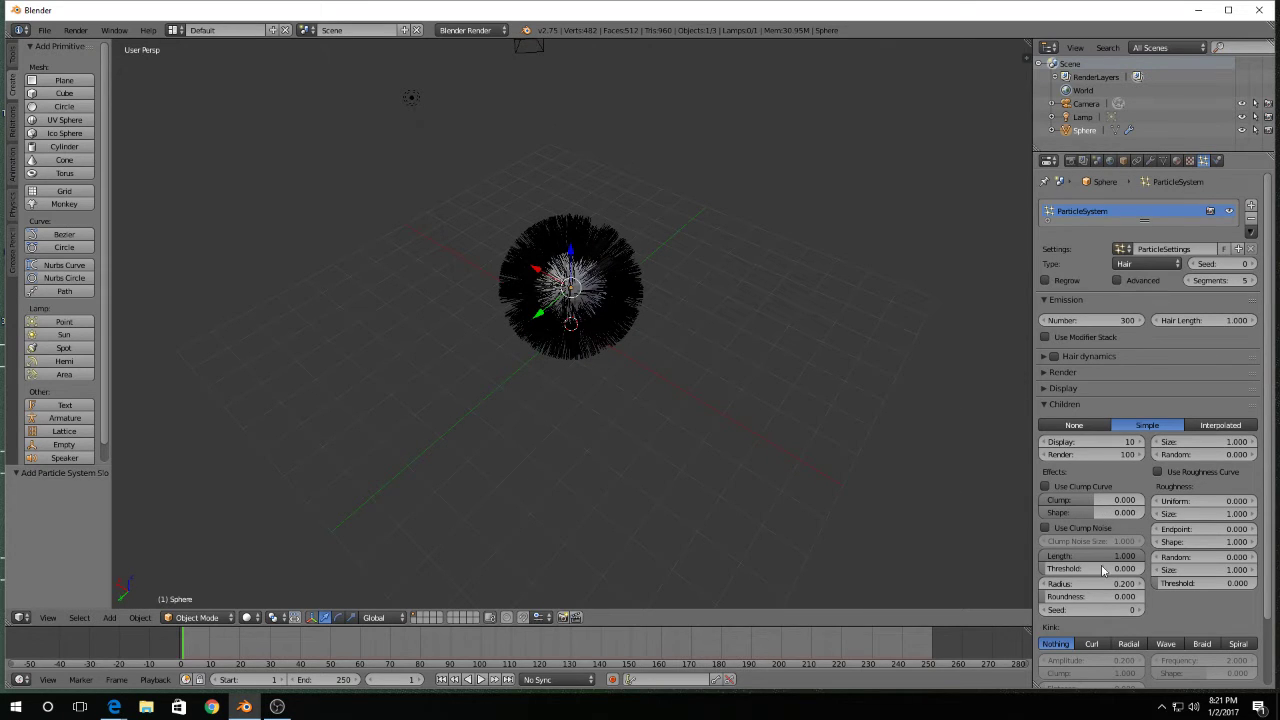
{"action": "scroll", "coordinate": [1100, 590], "scroll_direction": "down", "scroll_amount": 2}
{"action": "scroll", "coordinate": [1100, 590], "scroll_direction": "down", "scroll_amount": 1}
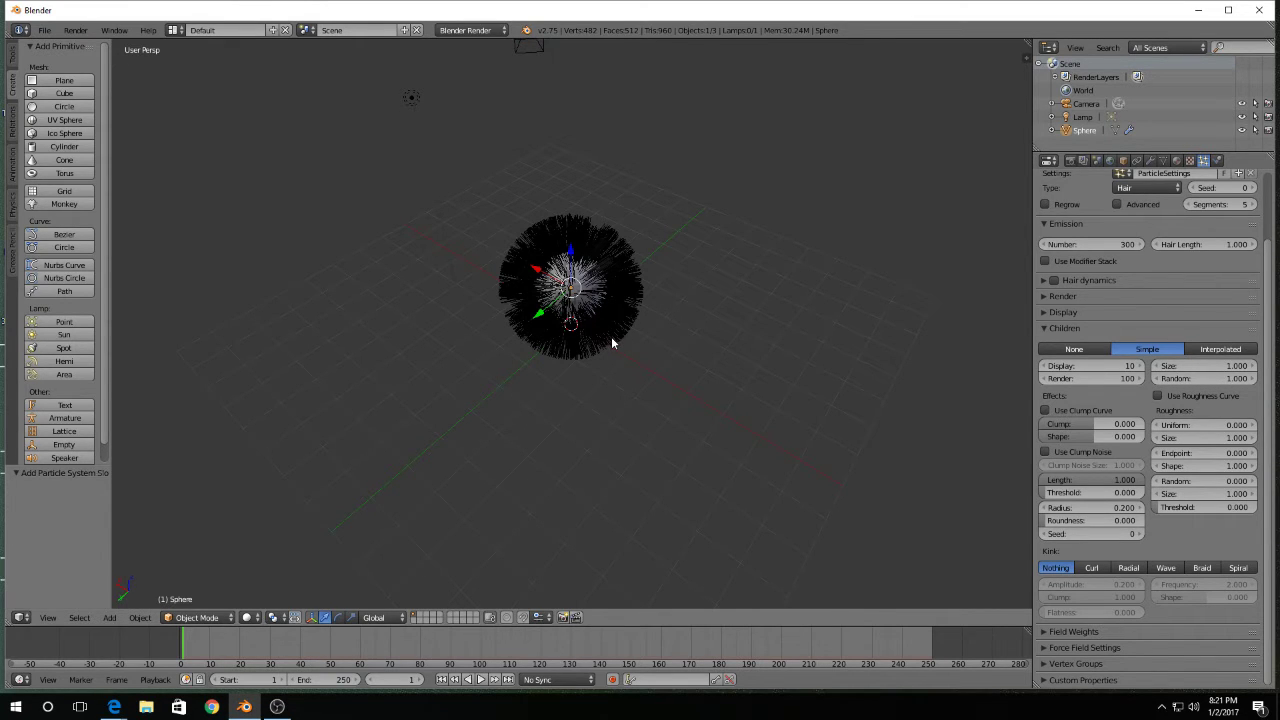
{"action": "key", "text": "F12"}
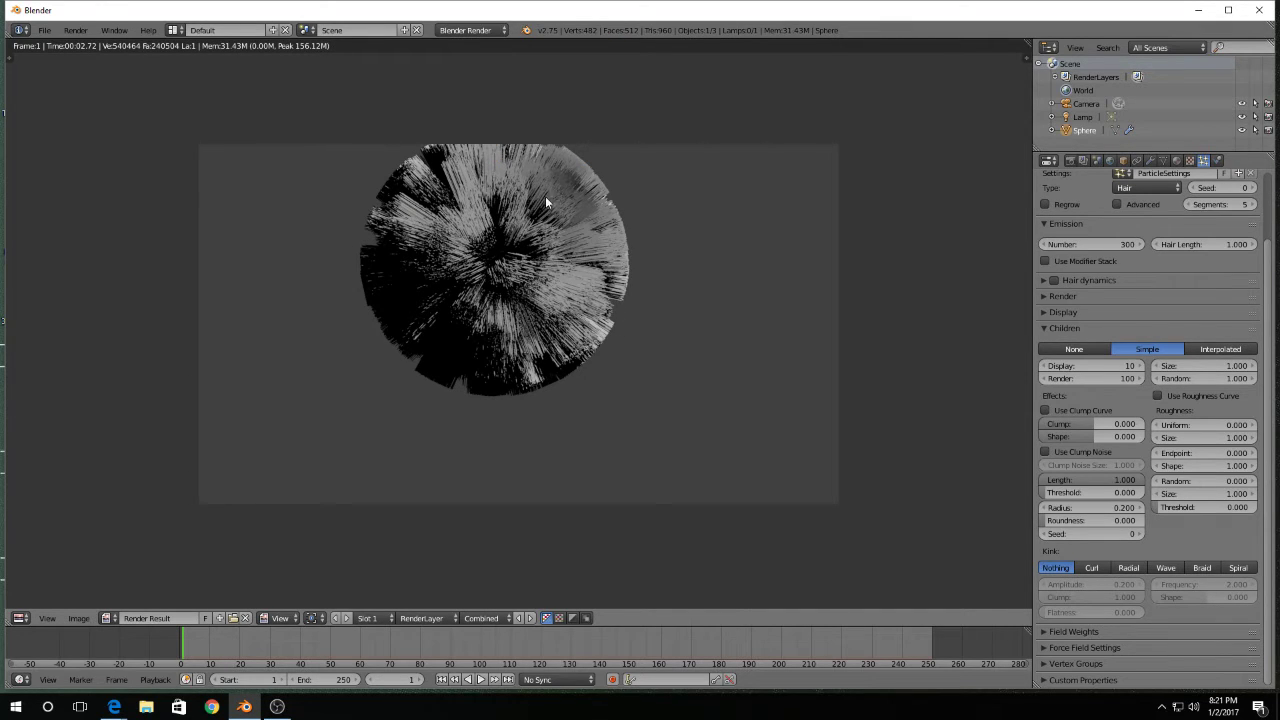
{"action": "key", "text": "Escape"}
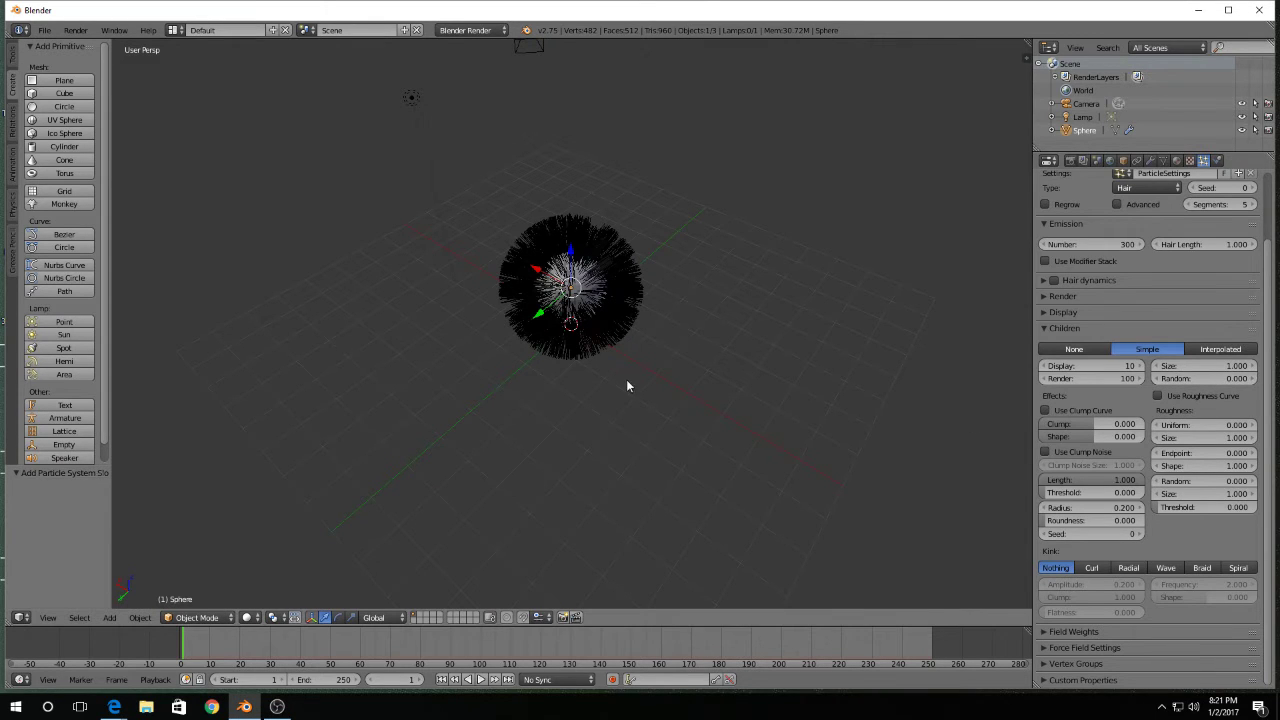
{"action": "middle_click_drag", "start_coordinate": [683, 342], "coordinate": [830, 320]}
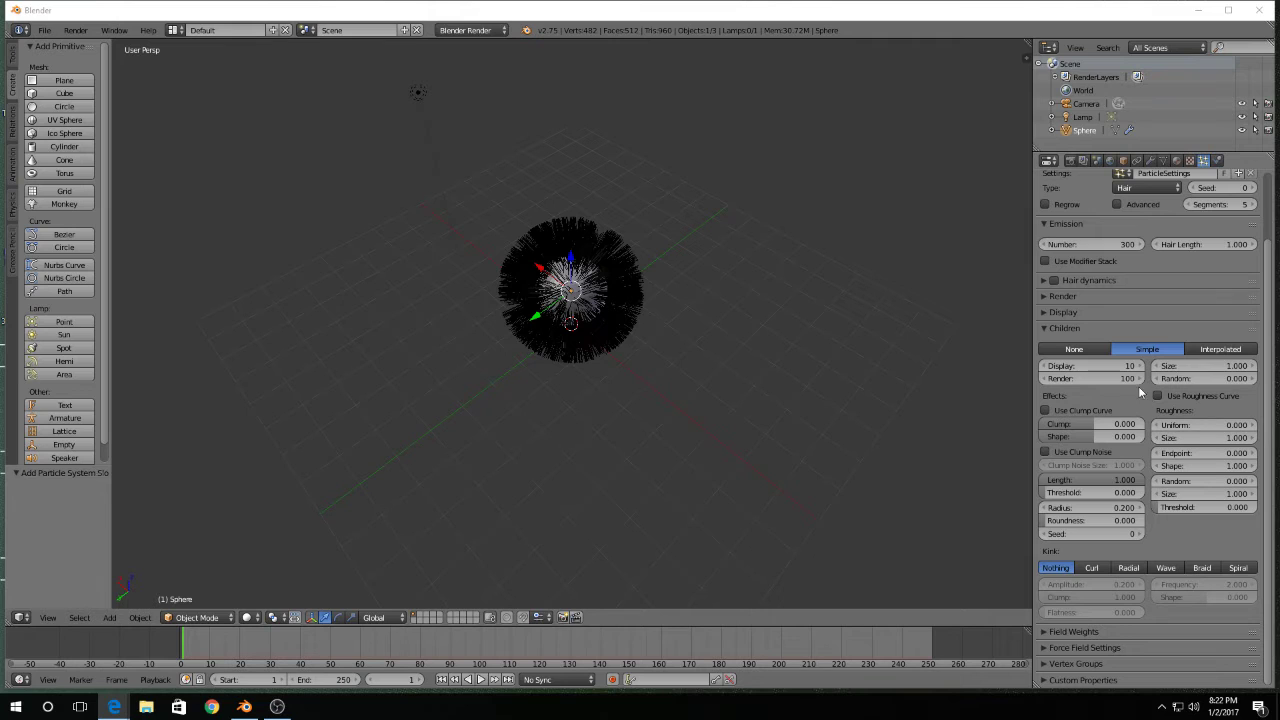
- Set the hair's child particles to Interpolated, test-render the sphere and inspect the hair from several angles
{"action": "left_click", "coordinate": [1219, 352]}
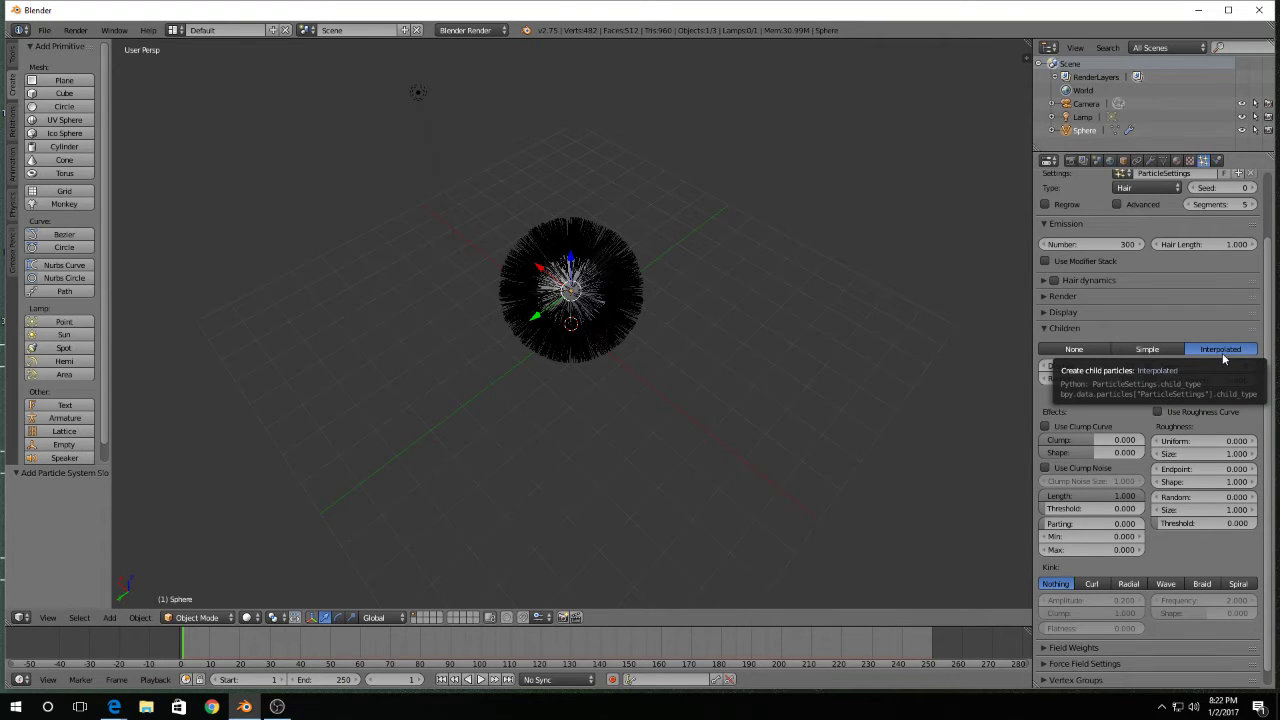
{"action": "middle_click_drag", "start_coordinate": [729, 381], "coordinate": [584, 358]}
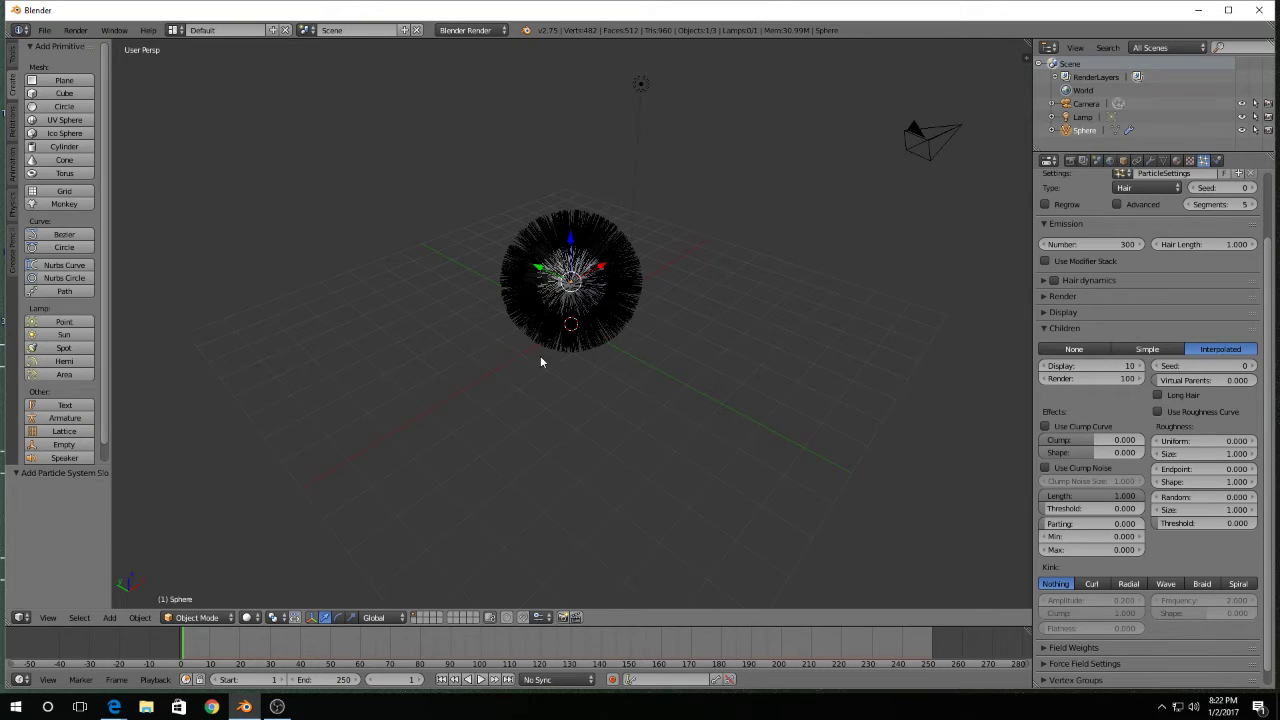
{"action": "key", "text": "F12"}
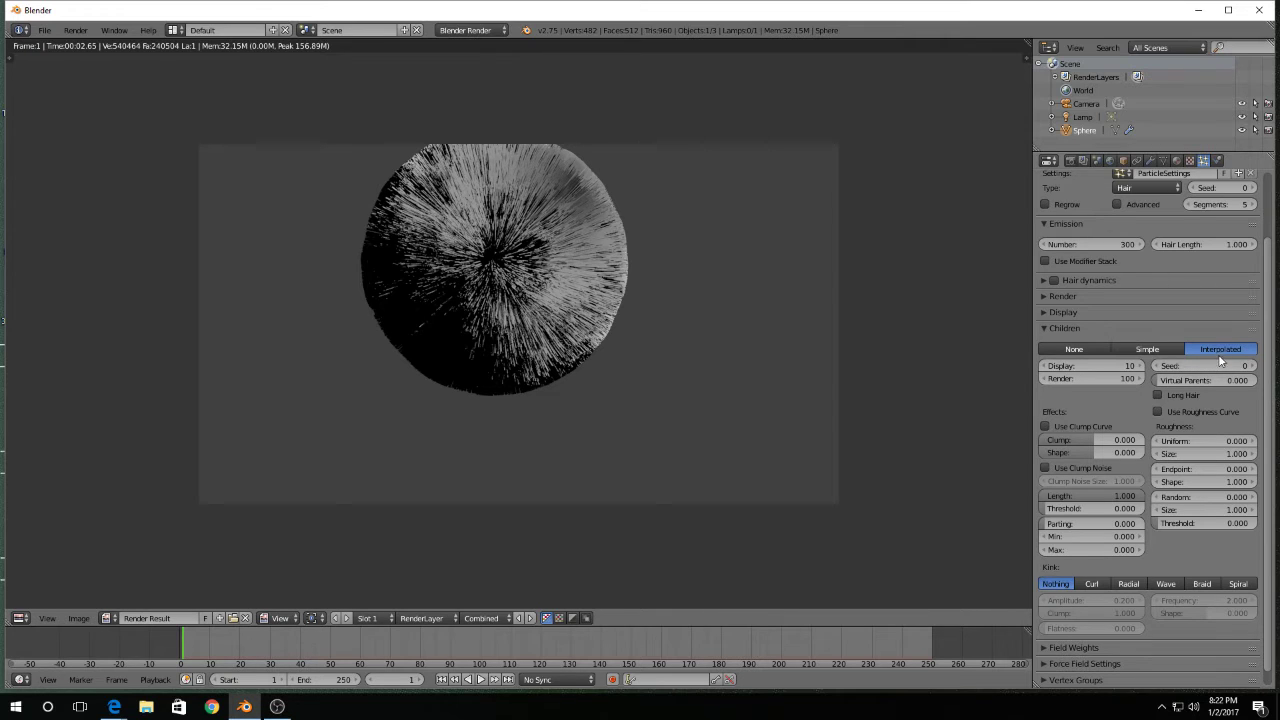
{"action": "key", "text": "Escape"}
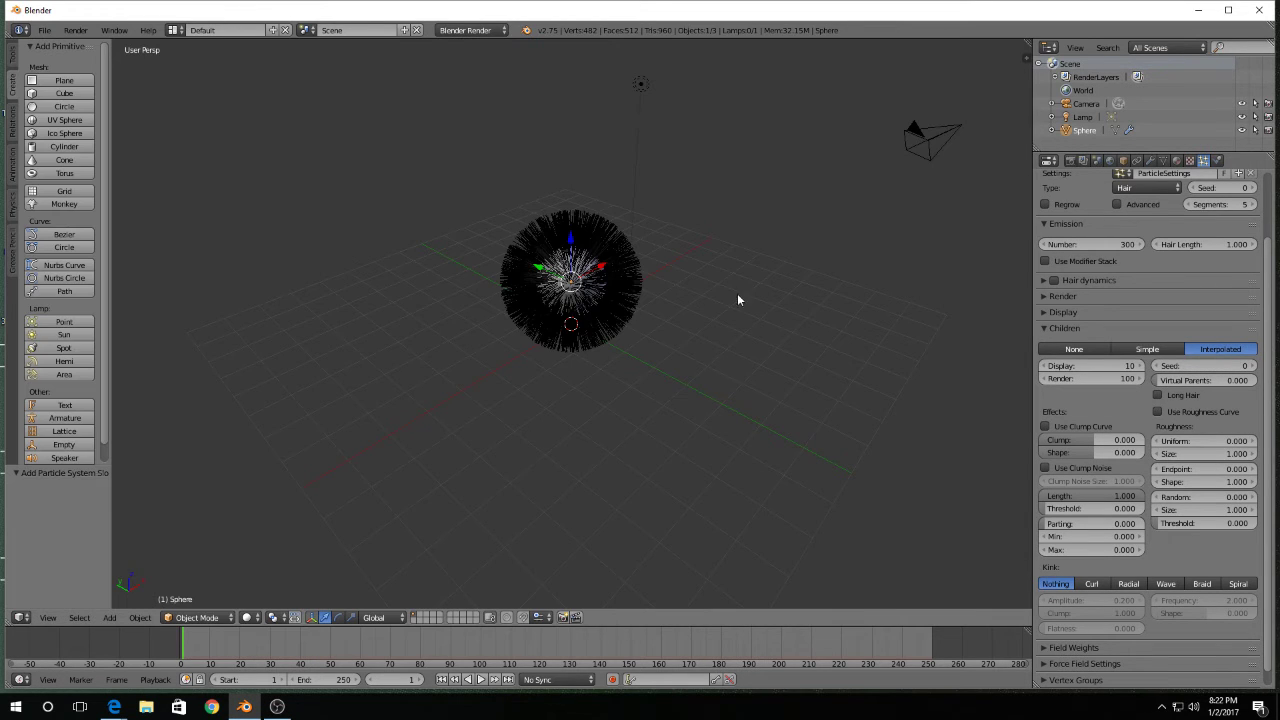
{"action": "middle_click_drag", "start_coordinate": [623, 296], "coordinate": [557, 329]}
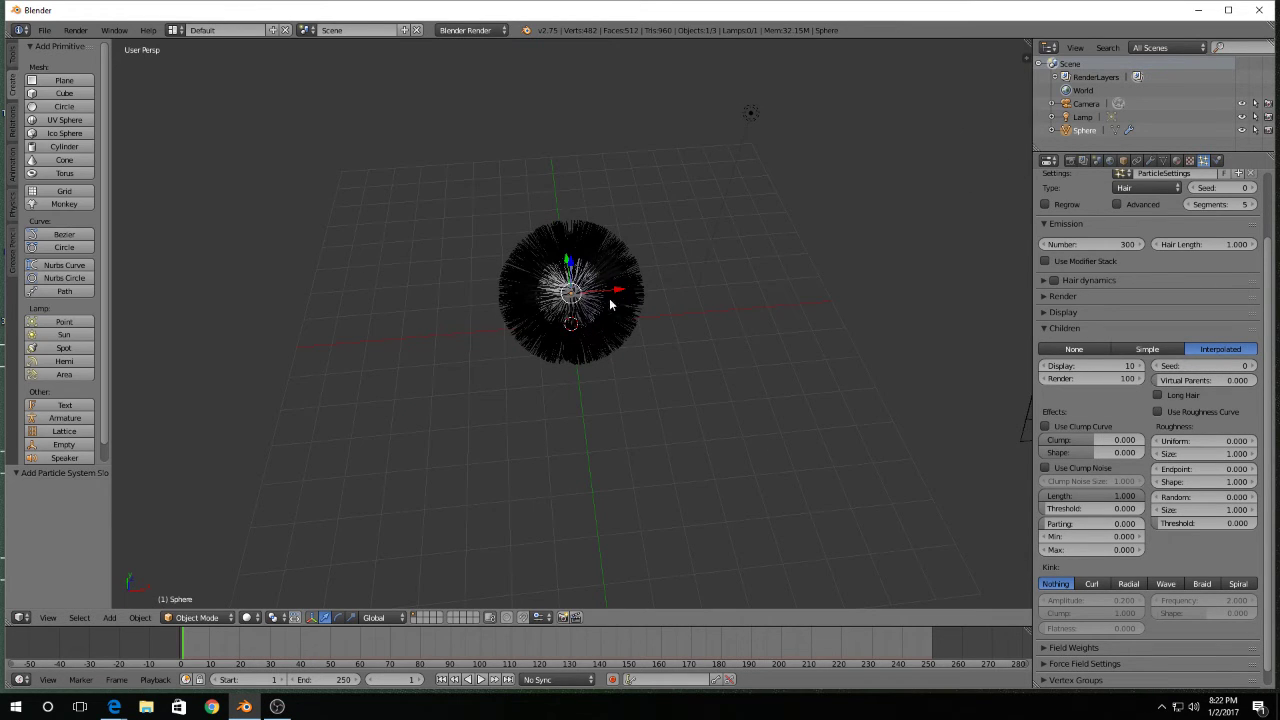
{"action": "middle_click_drag", "start_coordinate": [553, 417], "coordinate": [438, 352]}
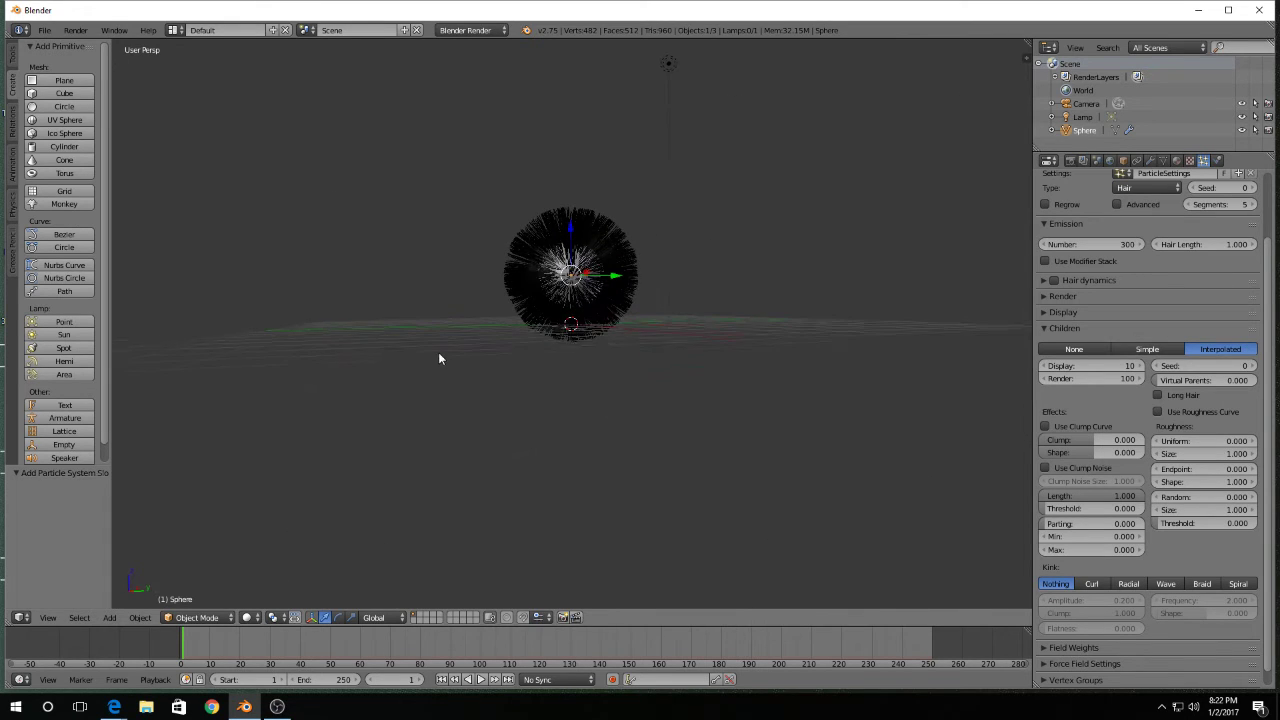
- Preview Simple children on the sphere for comparison and switch back to Interpolated
{"action": "left_click", "coordinate": [1112, 352]}
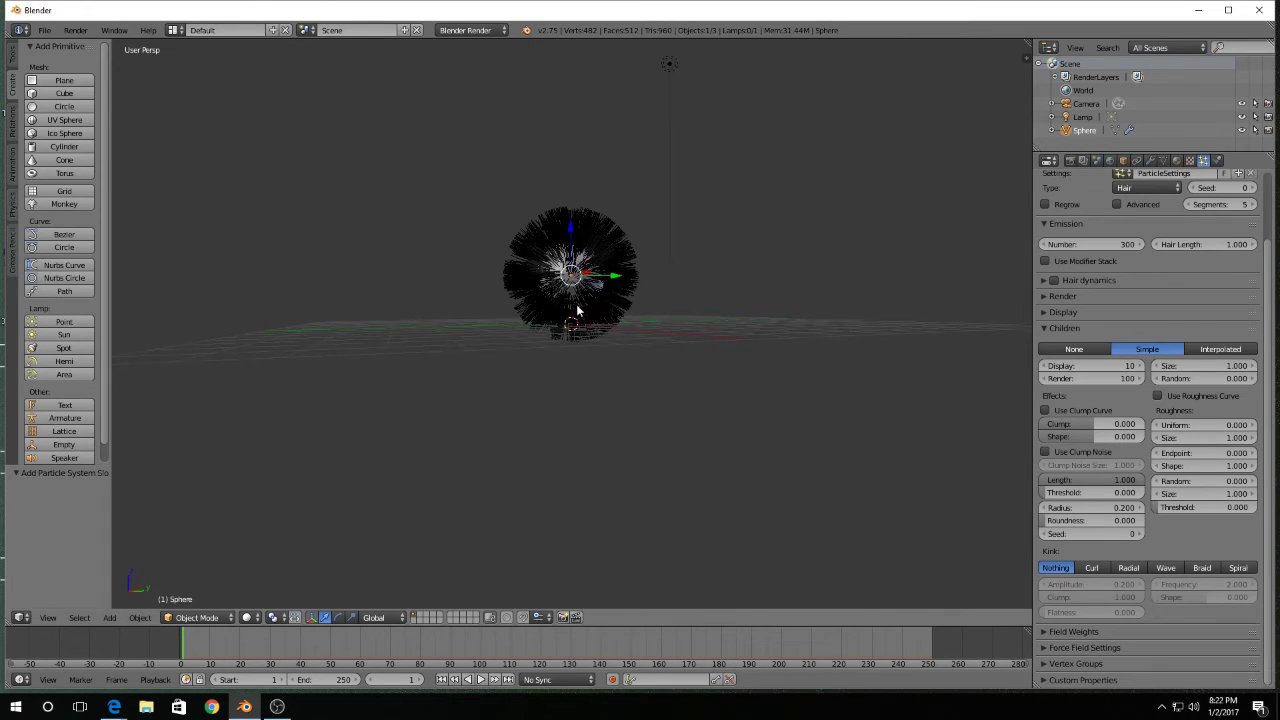
{"action": "middle_click_drag", "start_coordinate": [582, 300], "coordinate": [636, 297]}
{"action": "left_click", "coordinate": [1221, 349]}
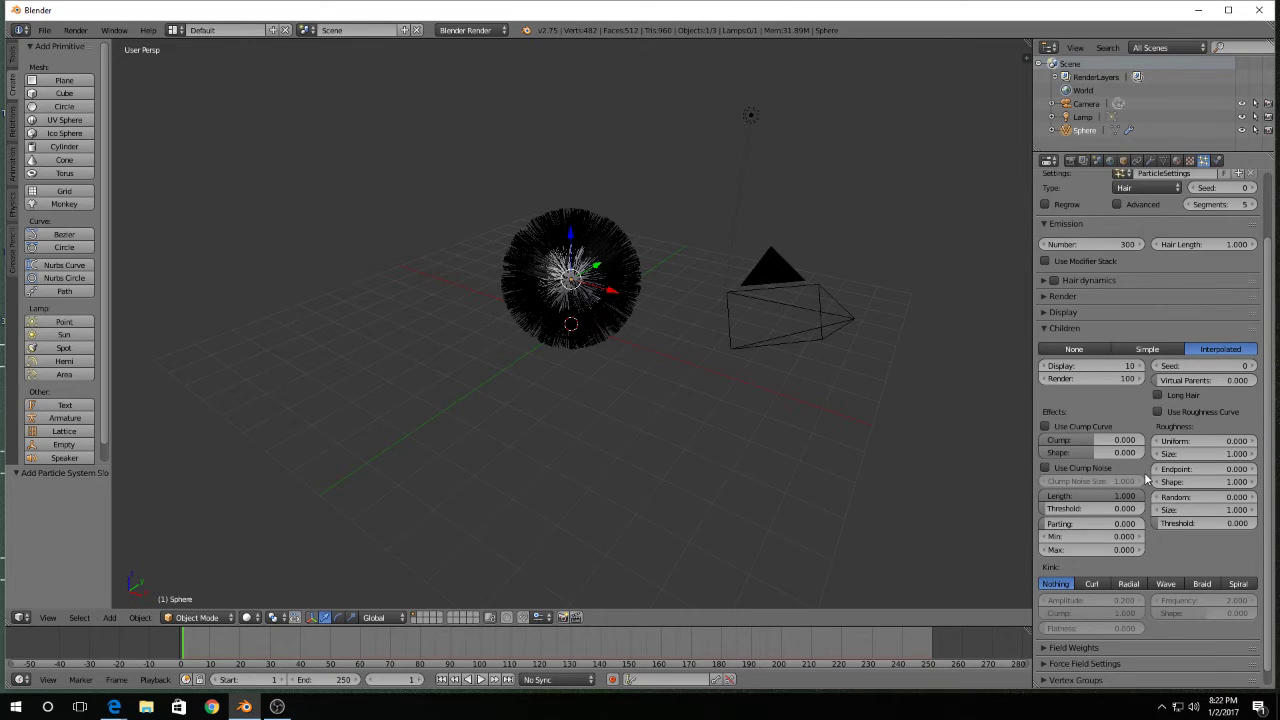
- Set the child hairs' Clump to 1.000 and test-render the sphere
{"action": "scroll", "coordinate": [1147, 479], "scroll_direction": "down", "scroll_amount": 1}
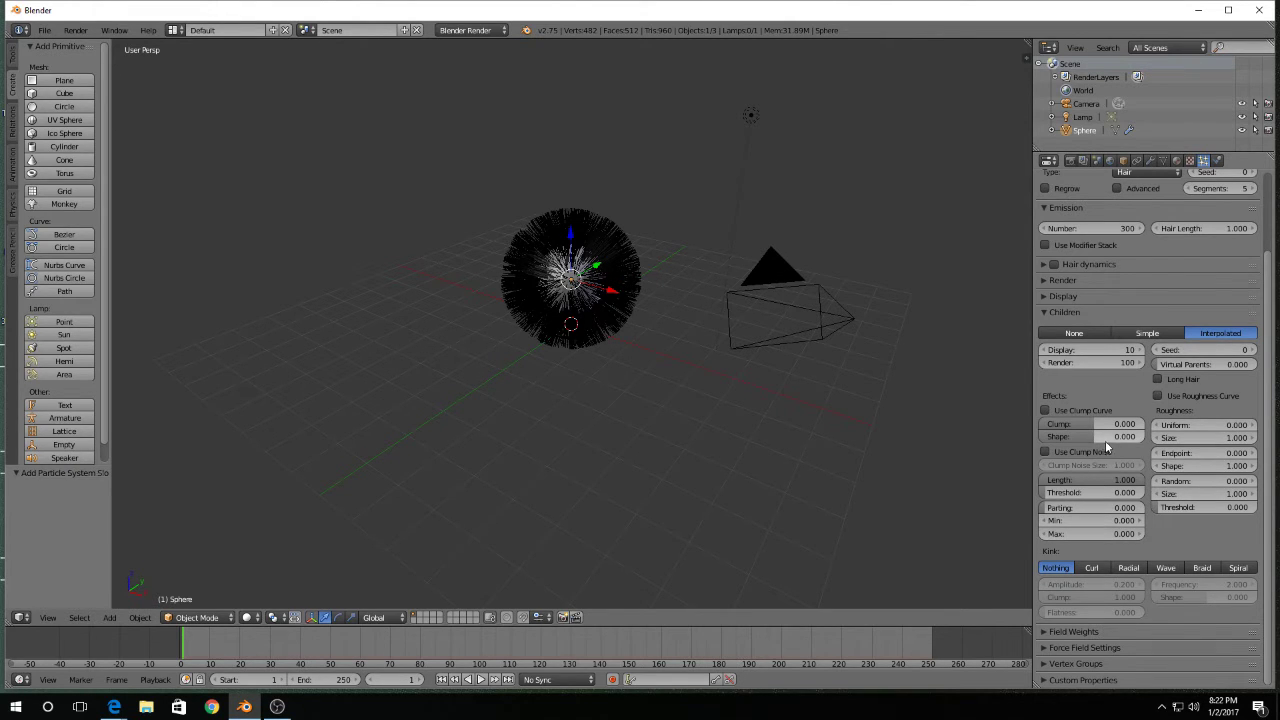
{"action": "left_click_drag", "start_coordinate": [1095, 424], "coordinate": [1140, 424]}
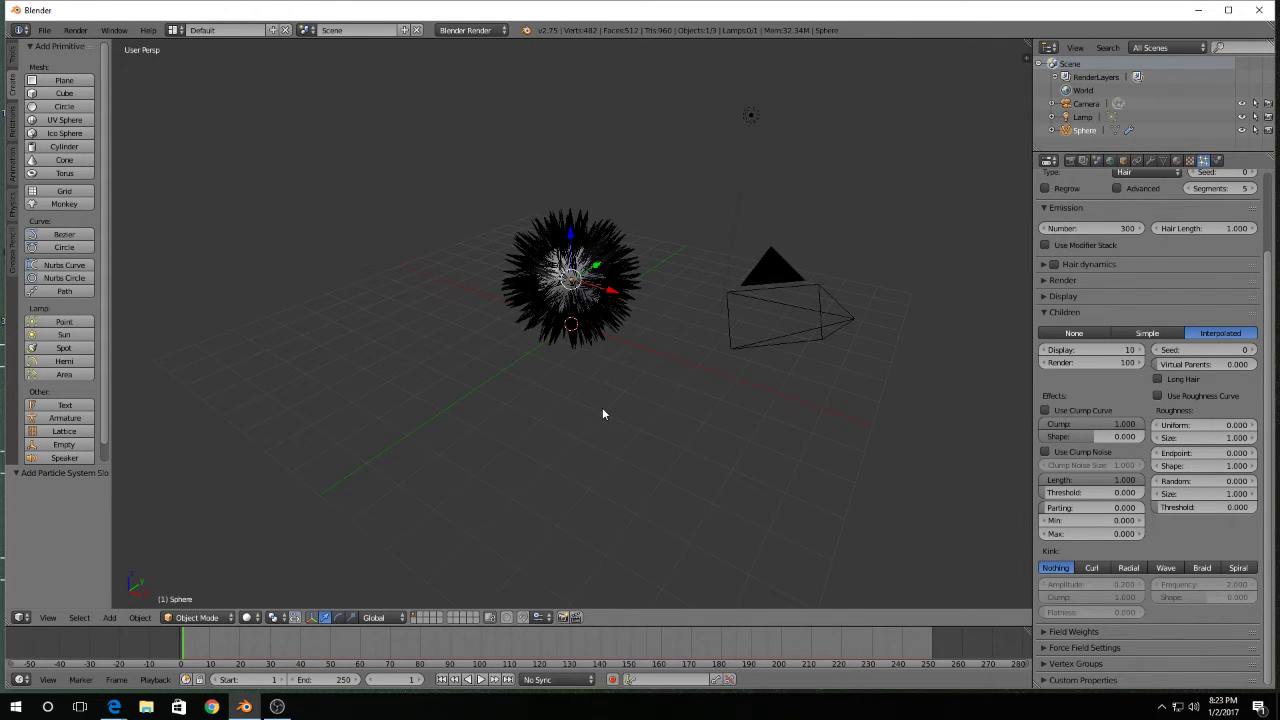
{"action": "key", "text": "F12"}
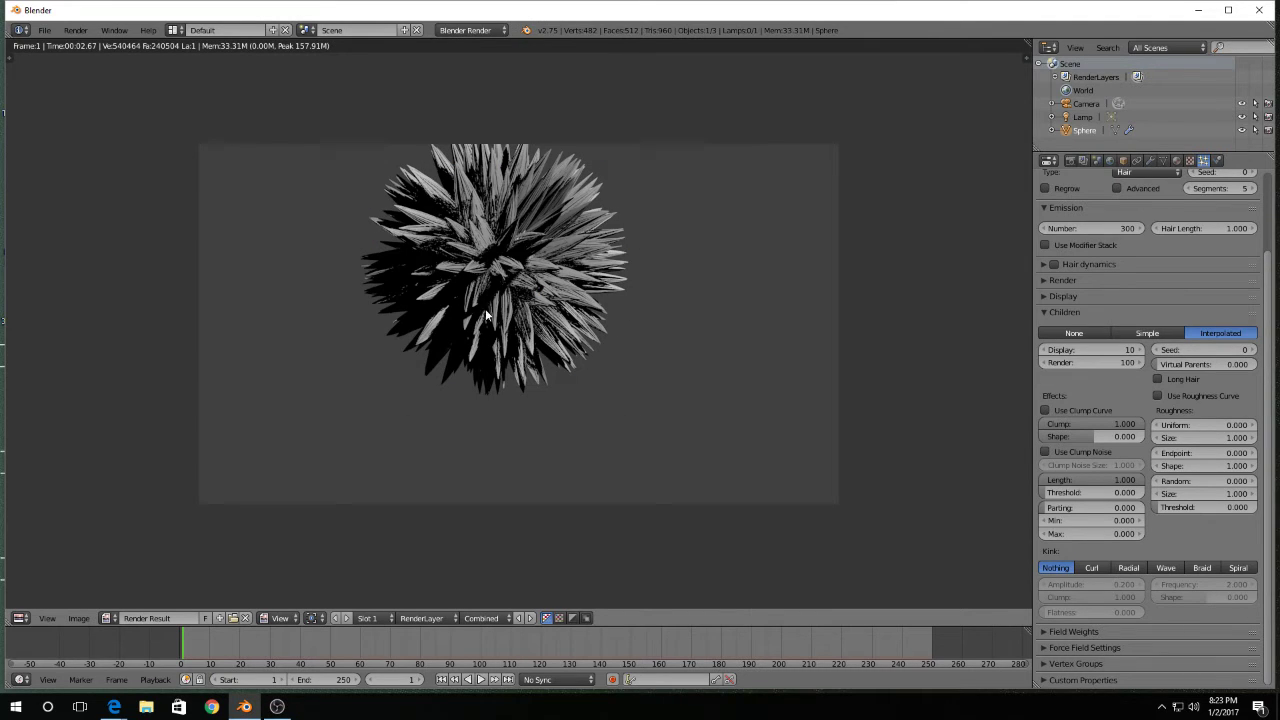
{"action": "key", "text": "Escape"}
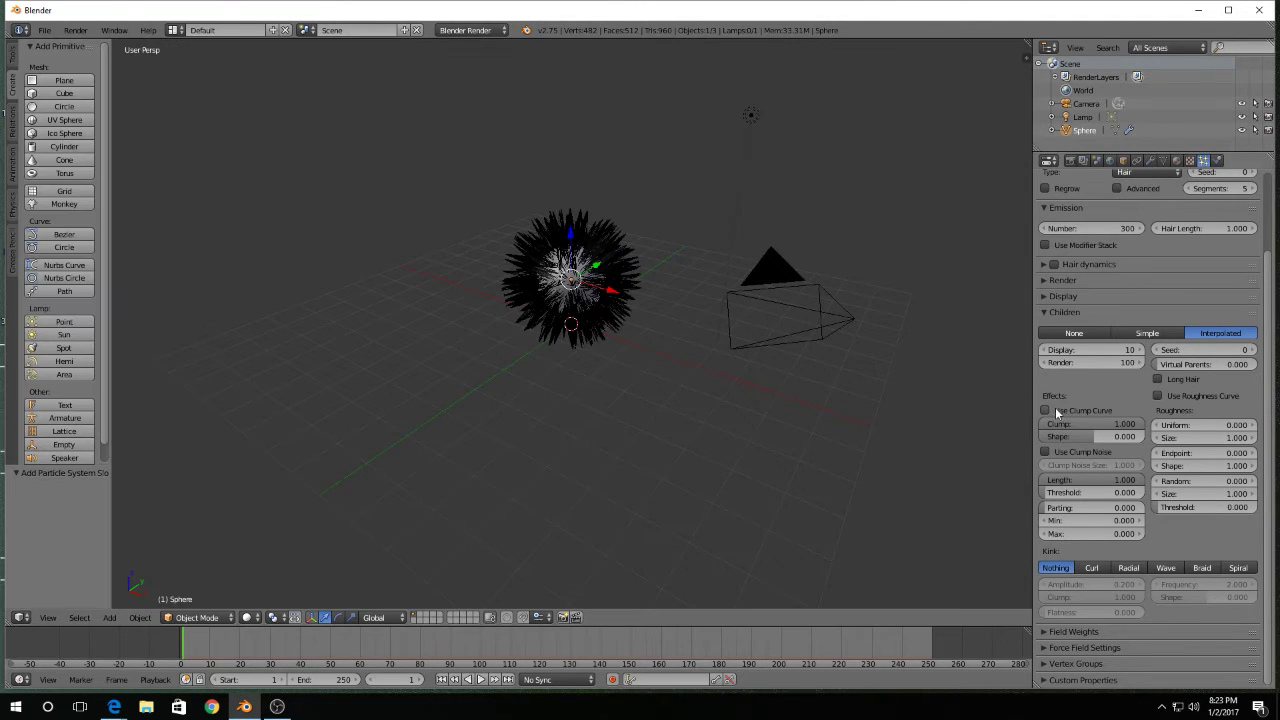
- Reset the child hairs' Clump value to 0
{"action": "left_click_drag", "start_coordinate": [1112, 428], "coordinate": [1078, 428]}
{"action": "left_click", "coordinate": [1121, 422]}
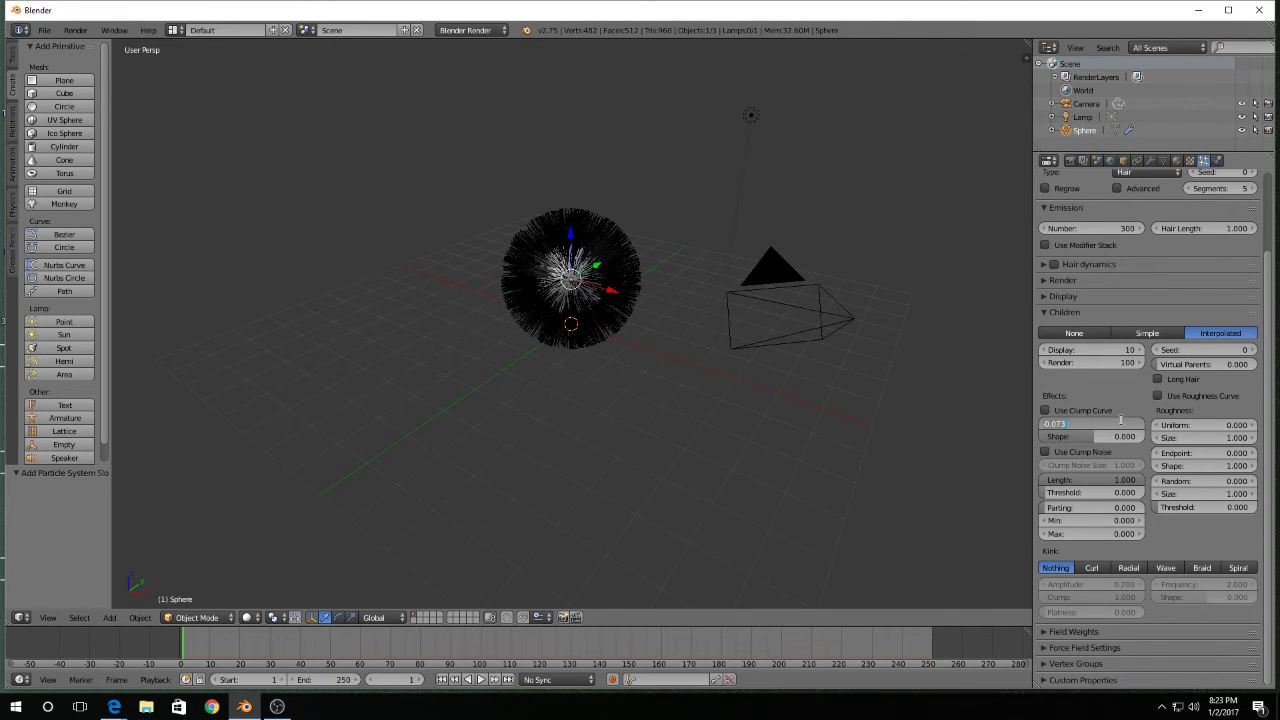
{"action": "type", "text": "0"}
{"action": "key", "text": "Return"}
- Try a clump Shape of 0.992 on the child hairs in a test render and reset it to 0
{"action": "left_click_drag", "start_coordinate": [1098, 437], "coordinate": [1152, 437]}
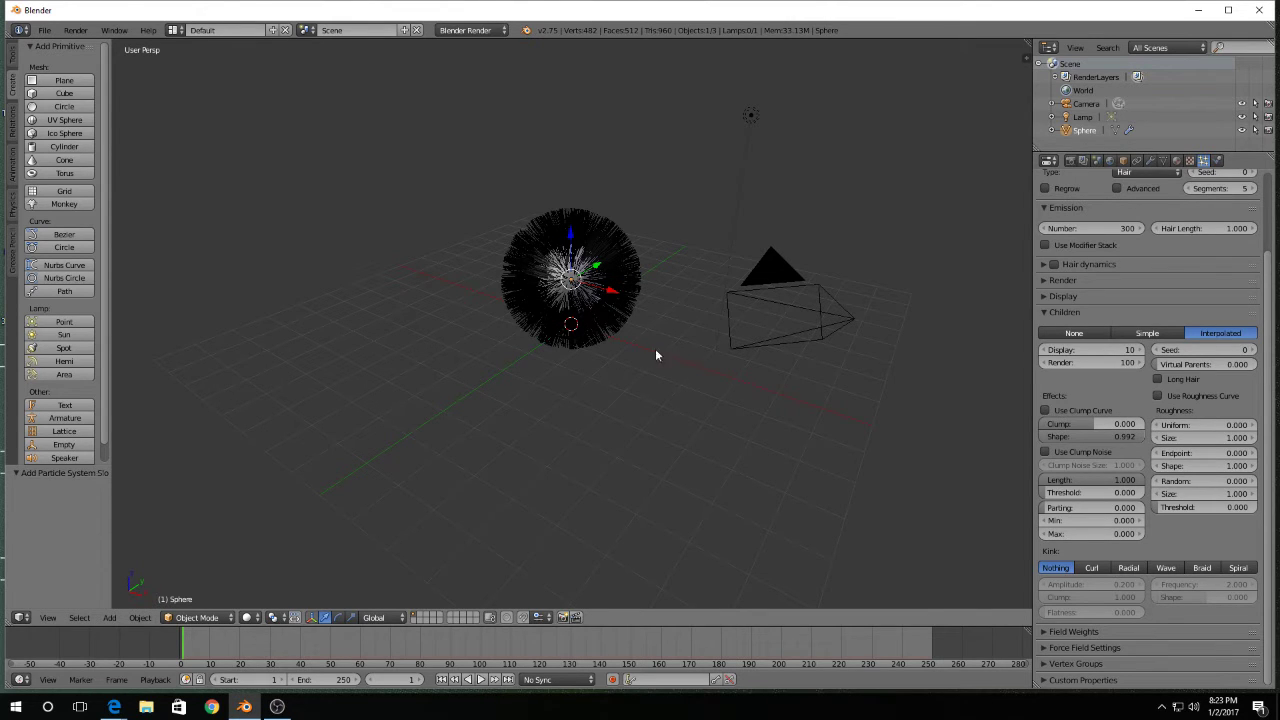
{"action": "key", "text": "F12"}
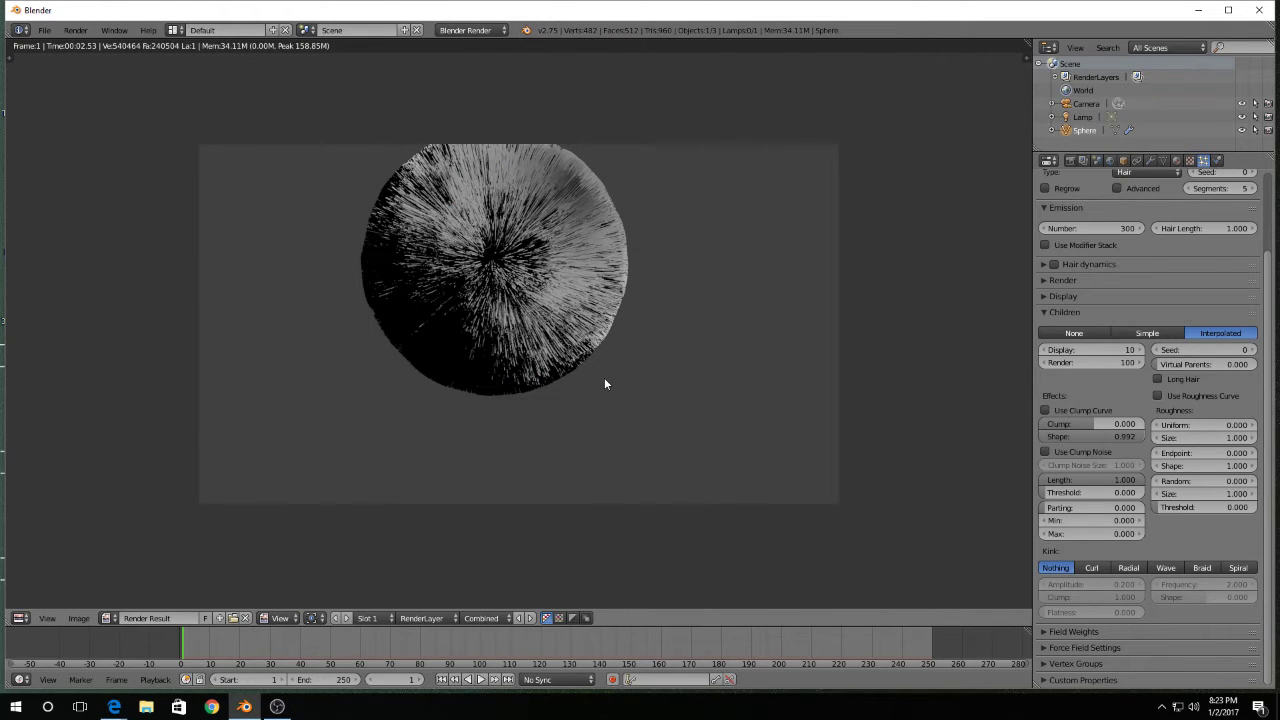
{"action": "key", "text": "Escape"}
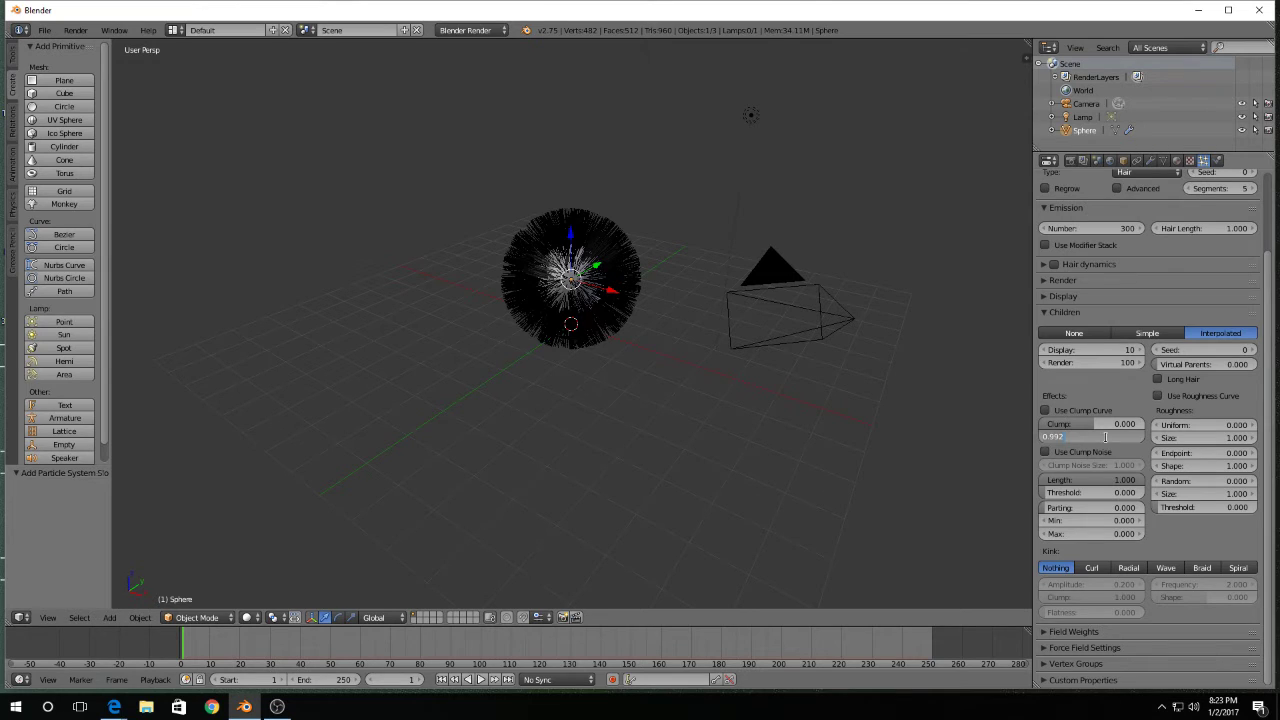
{"action": "type", "text": "0"}
{"action": "key", "text": "Return"}
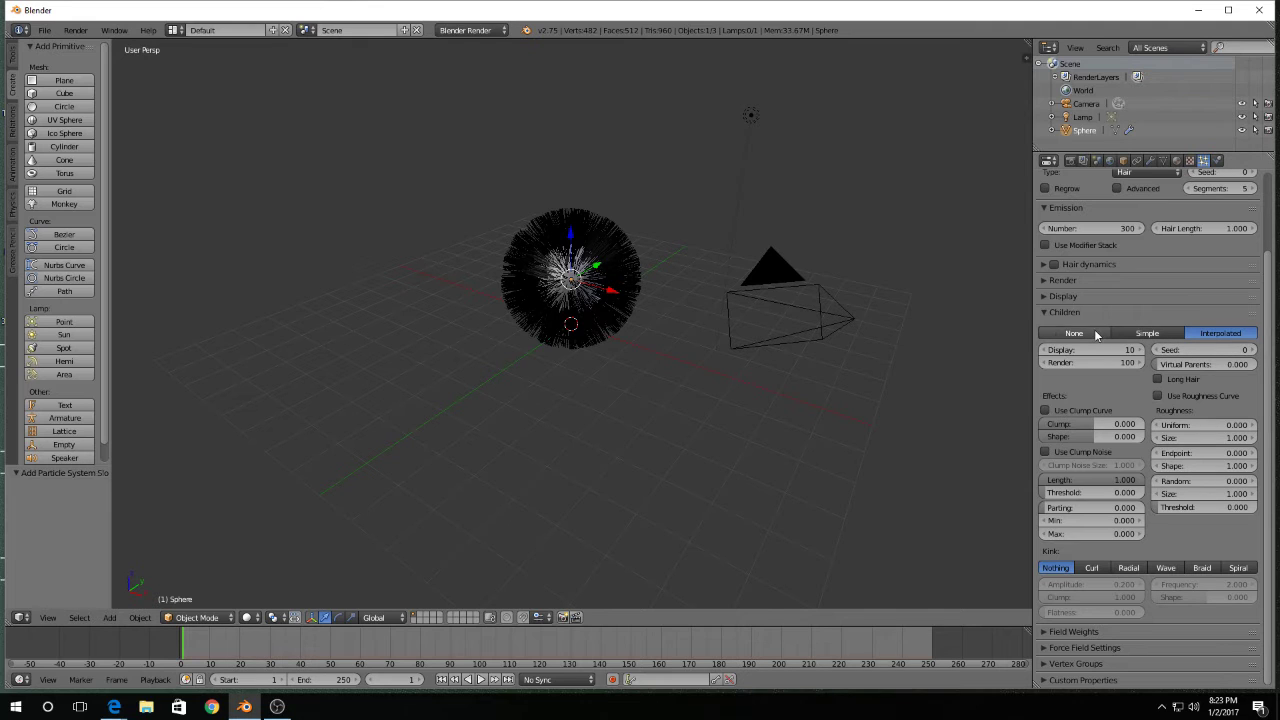
- Compare the Simple and None child types in the viewport and return the hair to Interpolated children
{"action": "left_click", "coordinate": [1145, 336]}
{"action": "left_click", "coordinate": [1063, 336]}
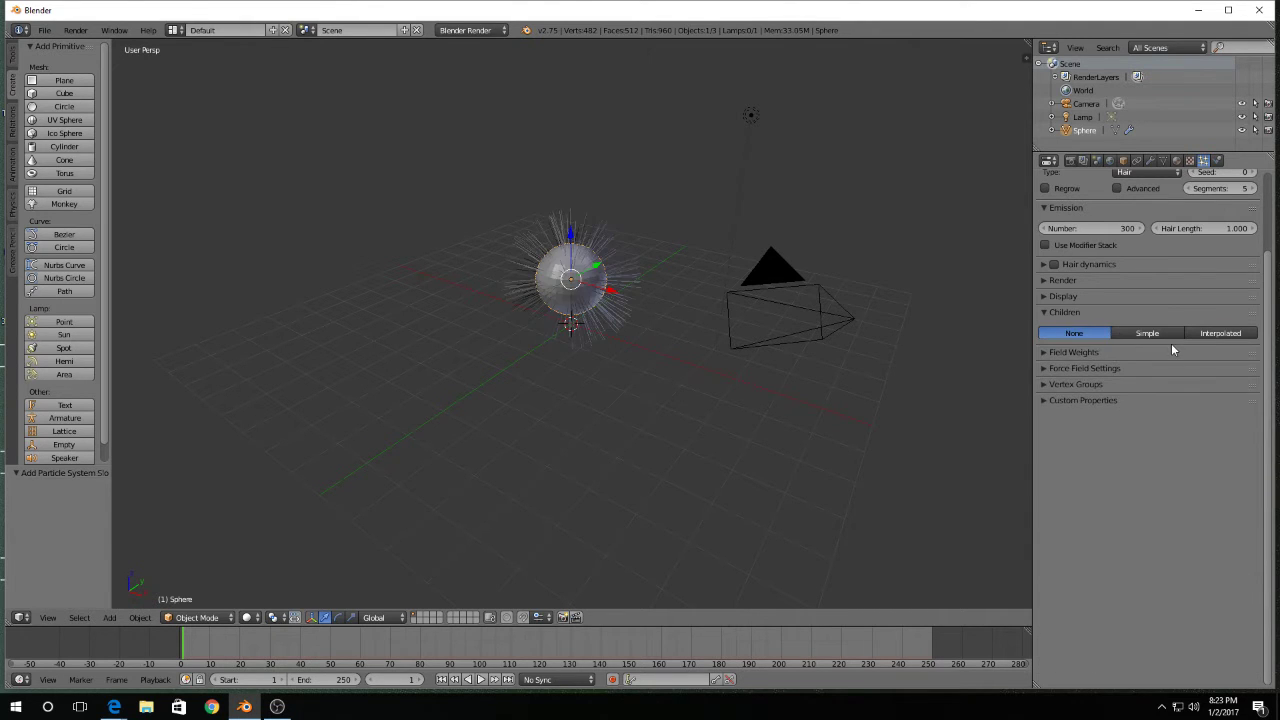
{"action": "left_click", "coordinate": [1165, 336]}
{"action": "left_click", "coordinate": [1218, 336]}
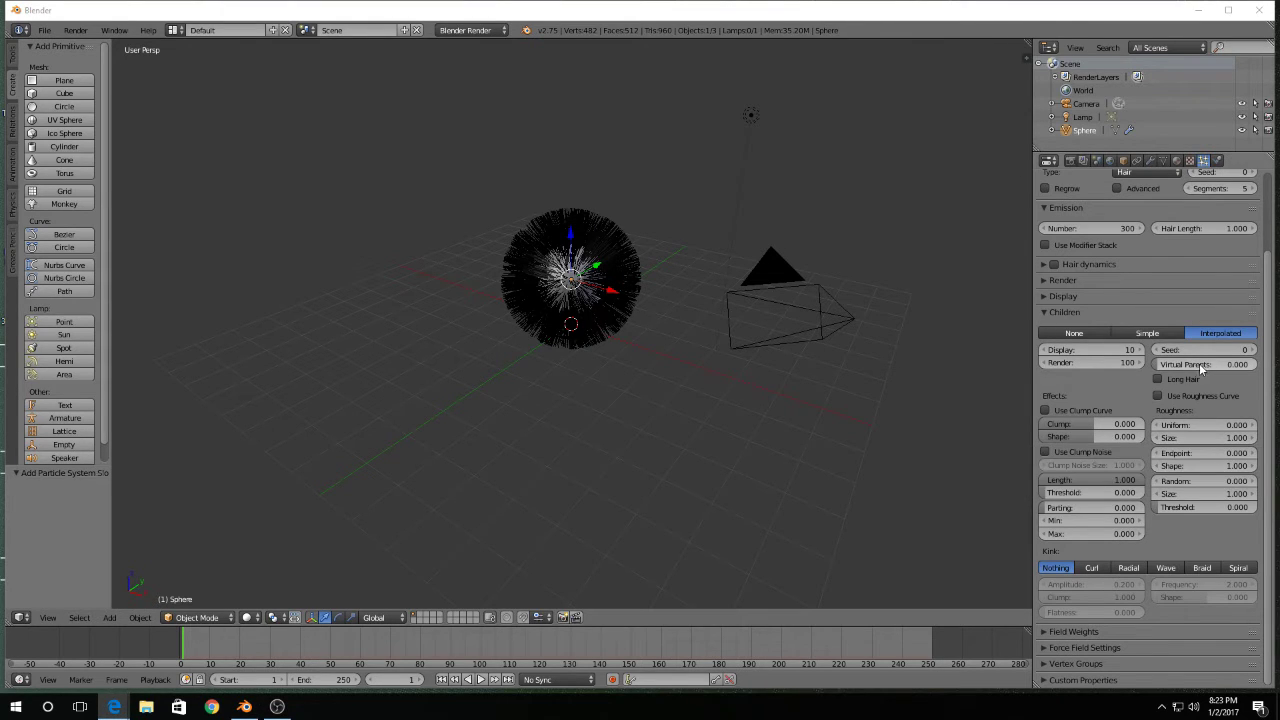
- Enable Use For Growing Hair in the particle system's field weights and test-render the sphere
{"action": "left_click", "coordinate": [1046, 314]}
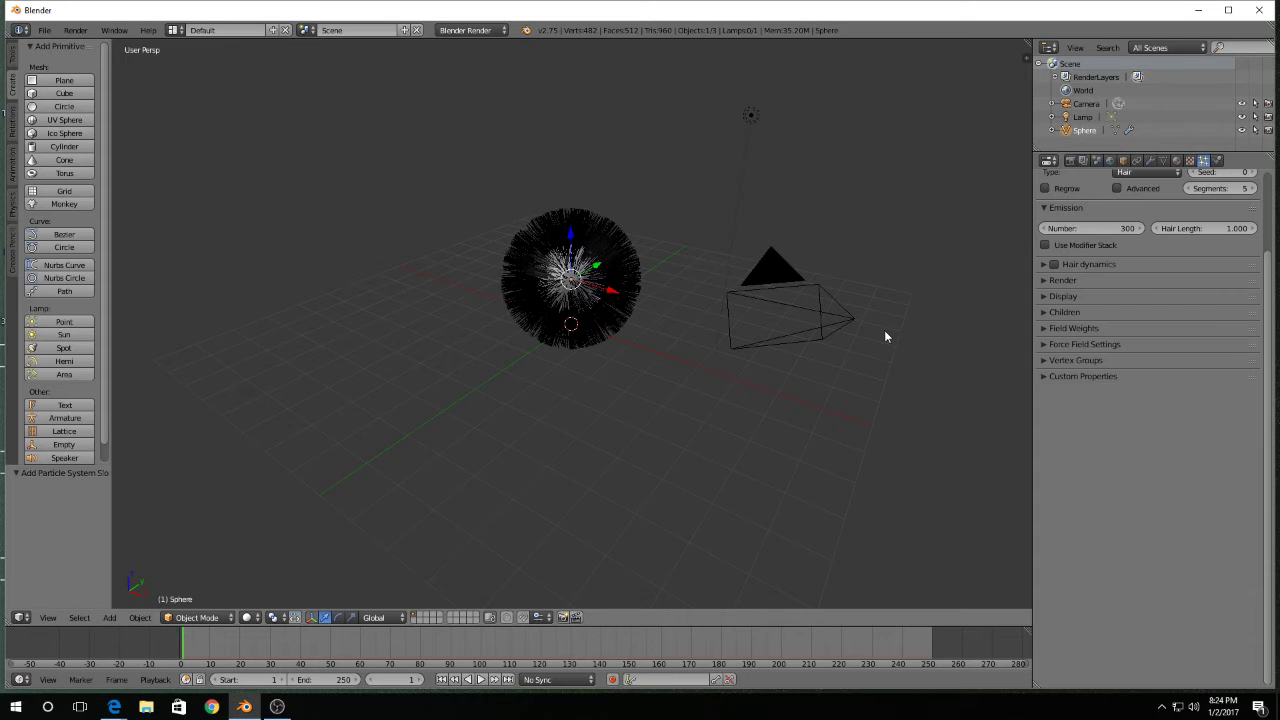
{"action": "left_click", "coordinate": [1043, 330]}
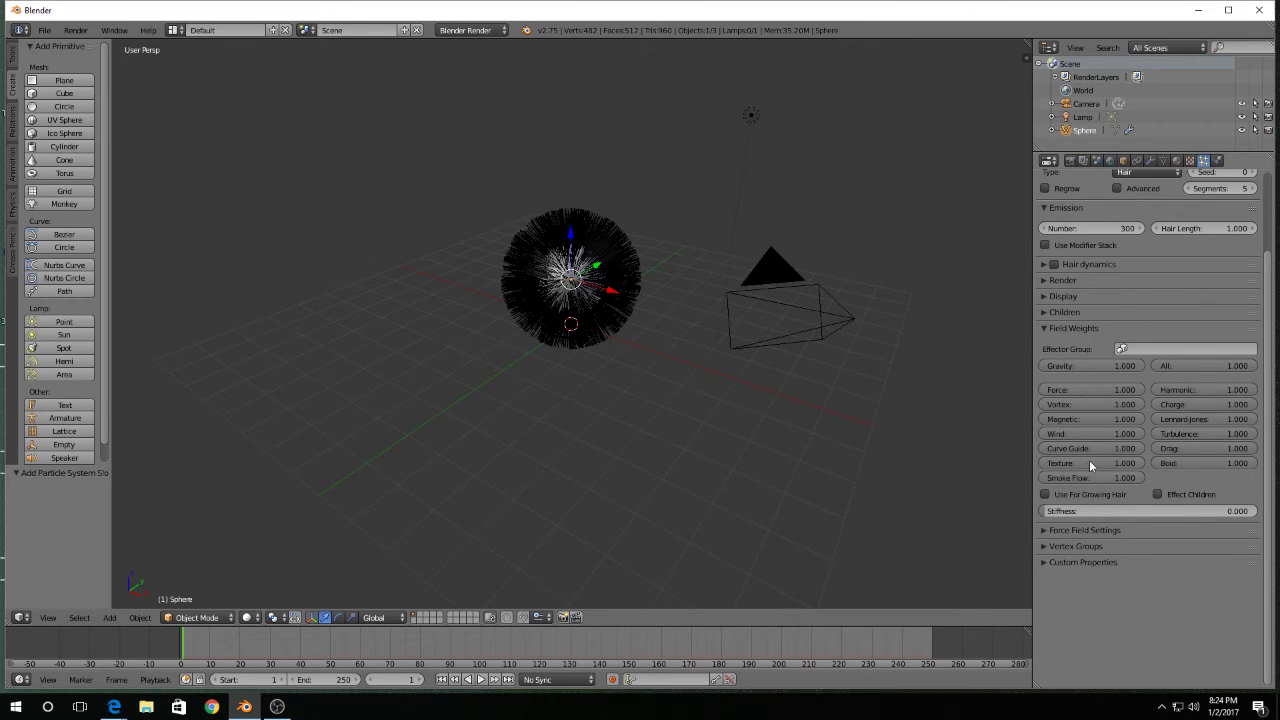
{"action": "left_click", "coordinate": [1045, 494]}
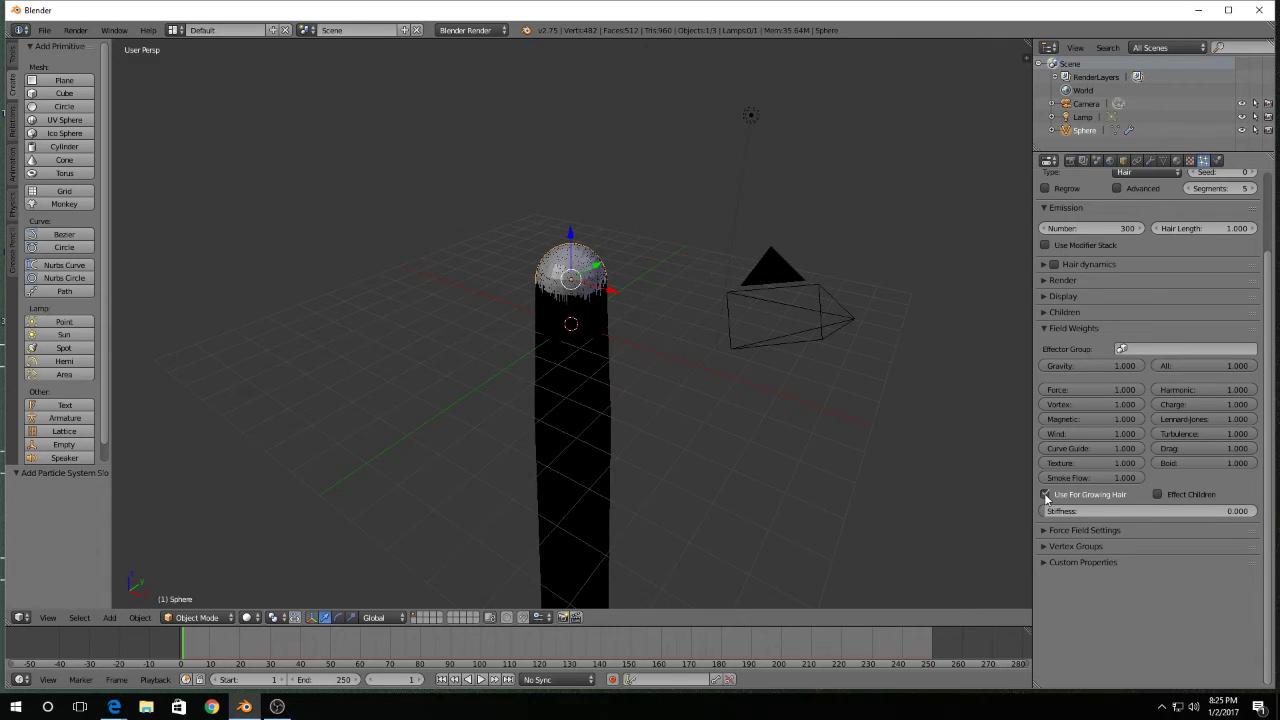
{"action": "mouse_move", "coordinate": [685, 384]}
{"action": "middle_mouse_down"}
{"action": "mouse_move", "coordinate": [684, 323]}
{"action": "mouse_move", "coordinate": [687, 388]}
{"action": "middle_mouse_up"}
{"action": "key", "text": "F12"}
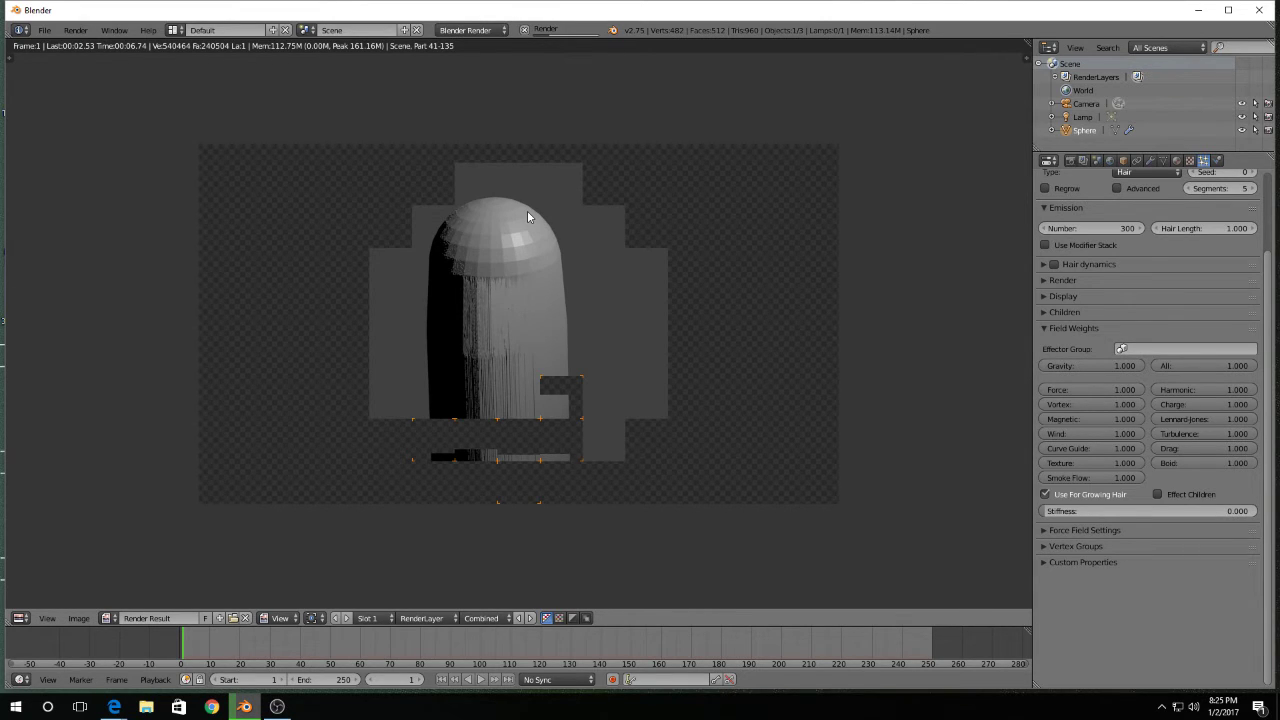
{"action": "key", "text": "Escape"}
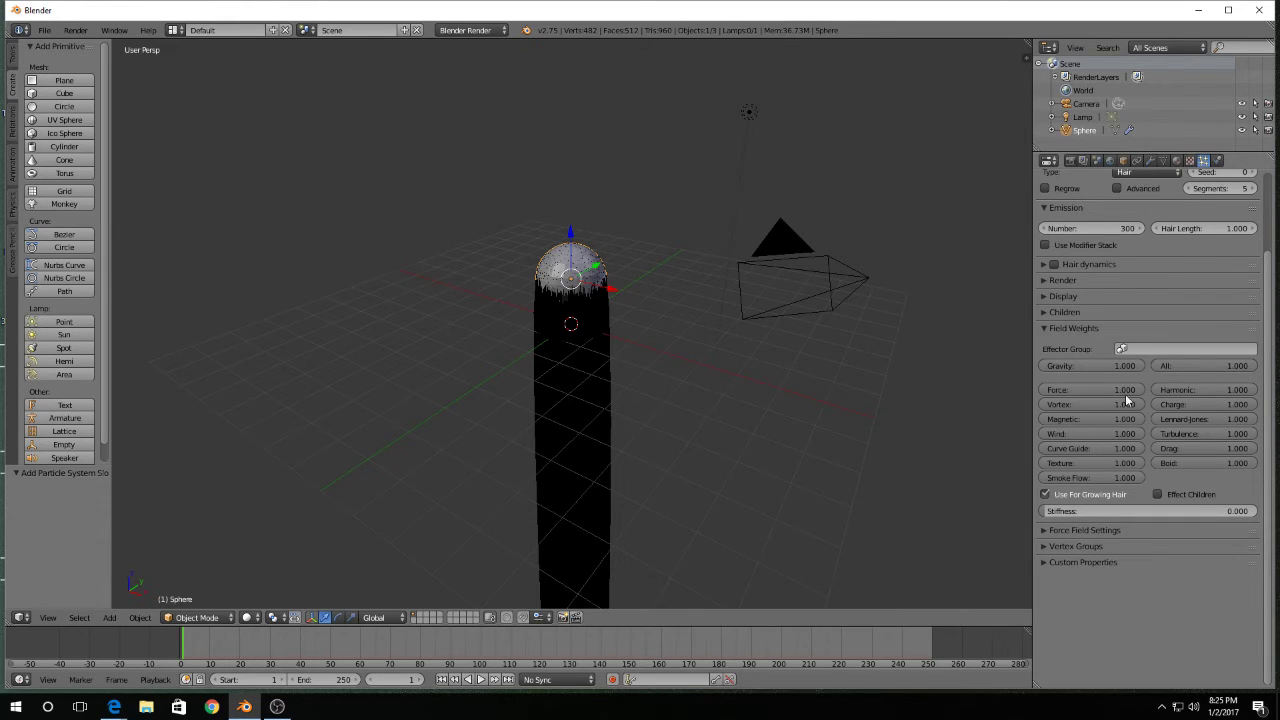
- Set the Gravity field weight to 0.005 and test-render the sphere
{"action": "left_click", "coordinate": [1109, 369]}
{"action": "type", "text": "0.005"}
{"action": "key", "text": "Return"}
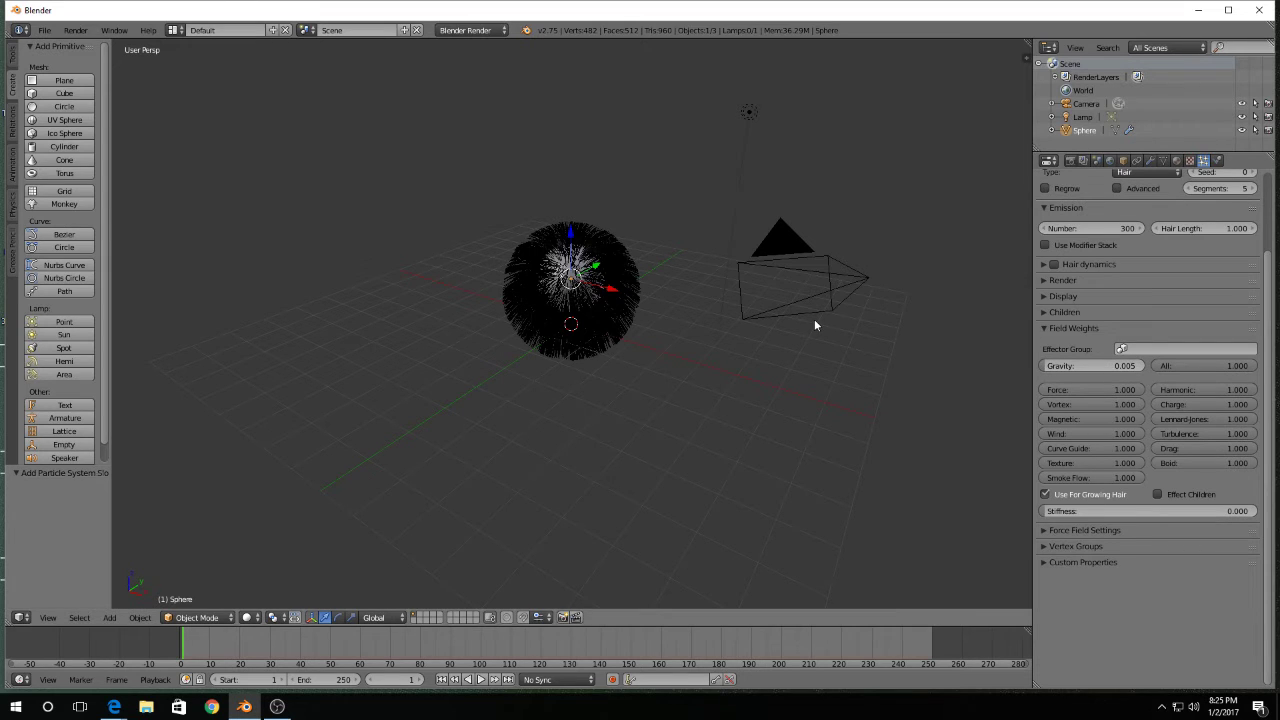
{"action": "key", "text": "F12"}
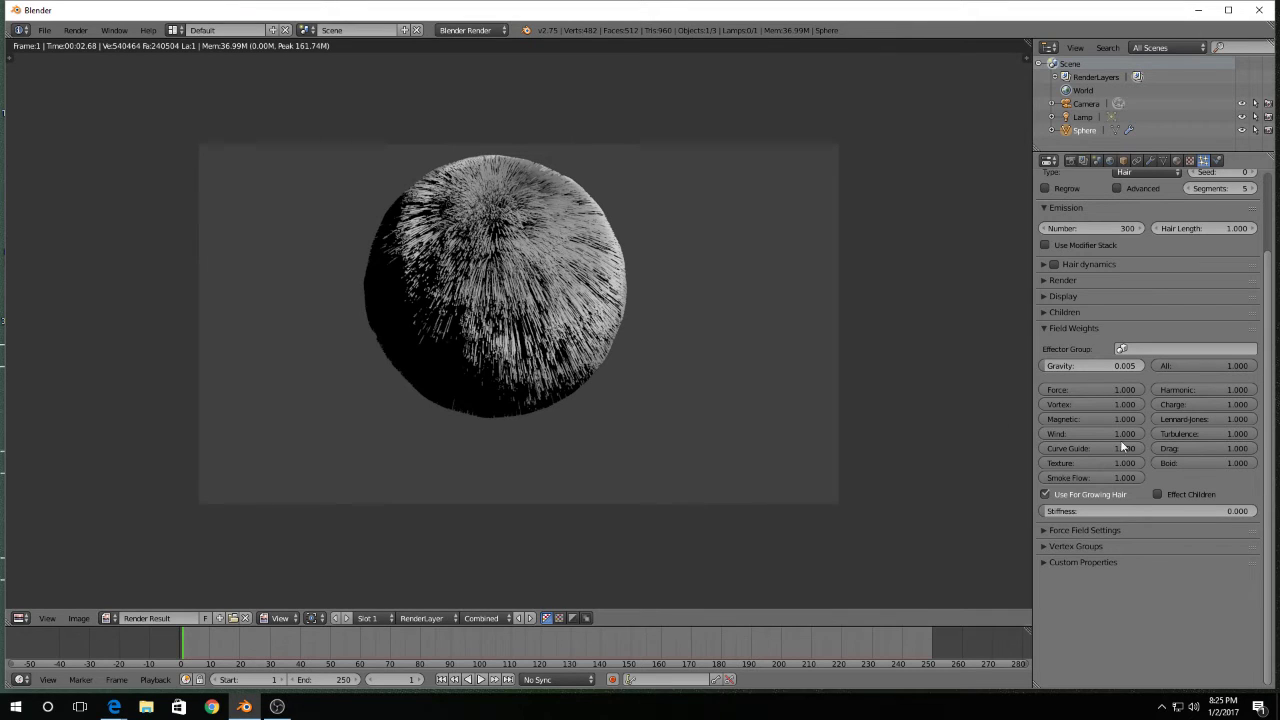
- Set the Gravity field weight to 0.05 and leave the render view to check the hair in the viewport
{"action": "left_click", "coordinate": [1128, 366]}
{"action": "type", "text": "0"}
{"action": "type", "text": ".05"}
{"action": "key", "text": "Return"}
{"action": "key", "text": "Escape"}
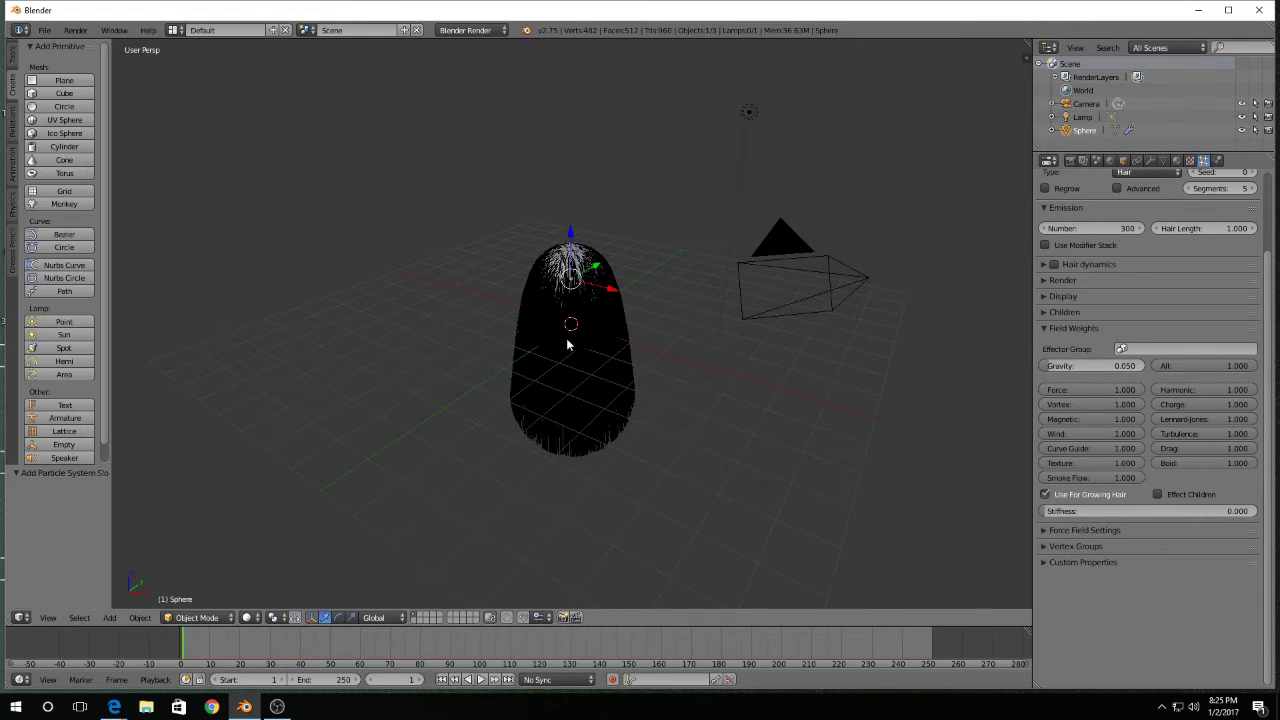
- Set the Gravity field weight to 0.01, test-render the sphere and leave the render view
{"action": "left_click", "coordinate": [1128, 369]}
{"action": "key", "text": "BackSpace"}
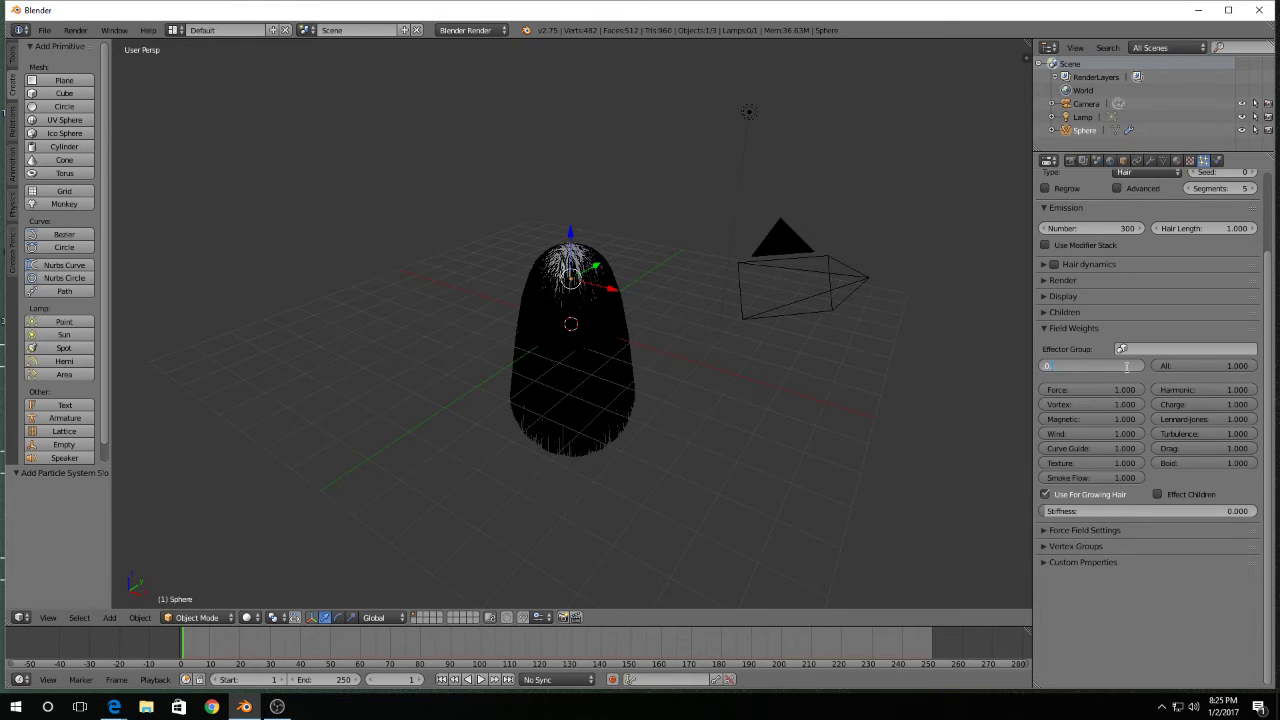
{"action": "type", "text": ".01"}
{"action": "key", "text": "Return"}
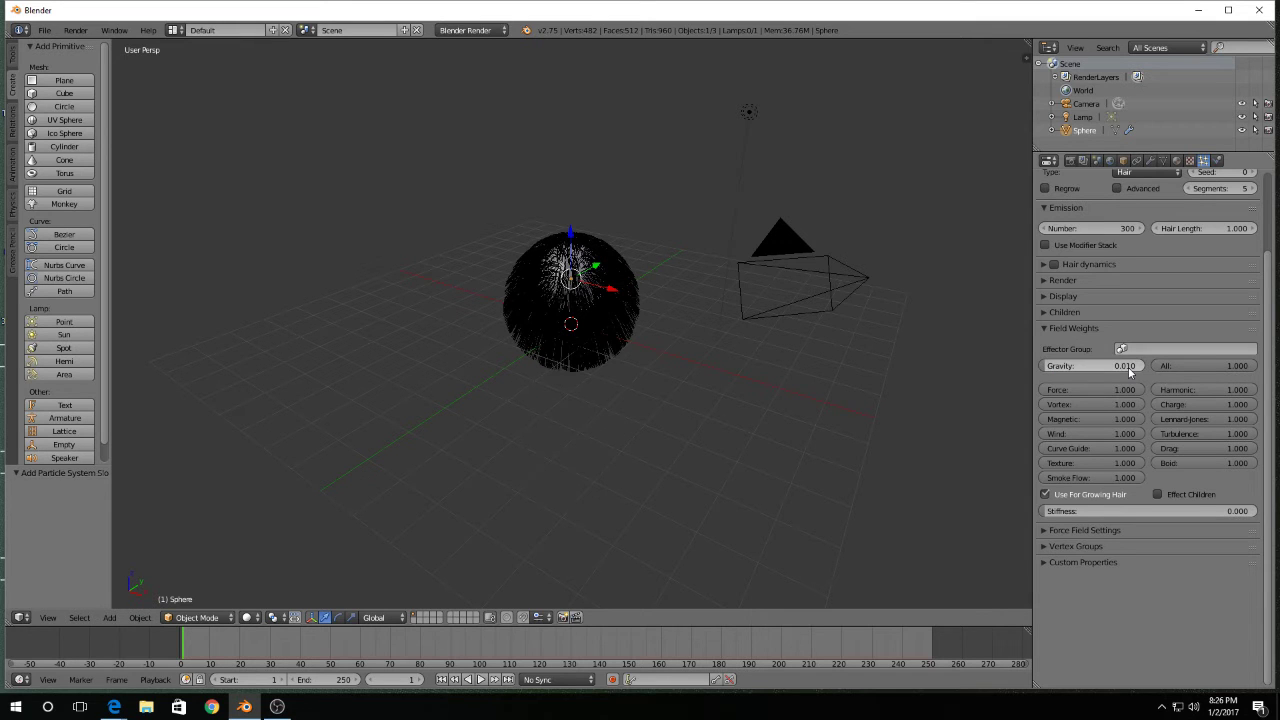
{"action": "key", "text": "F12"}
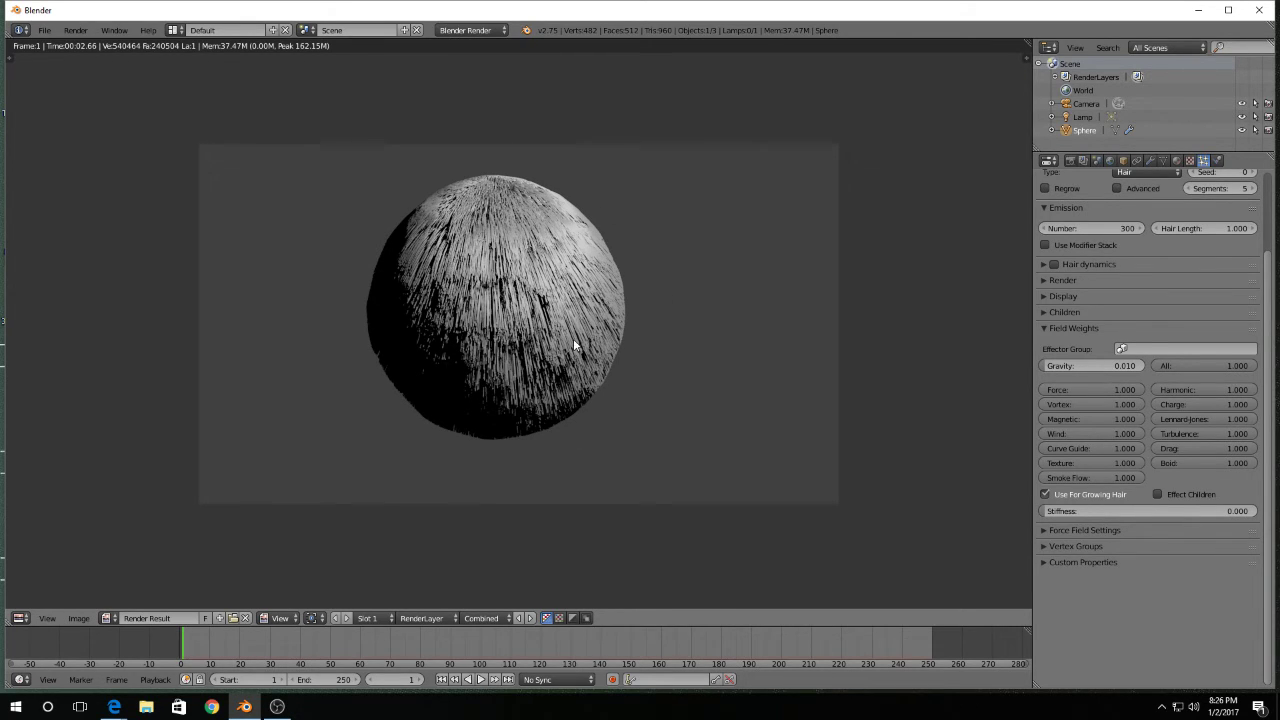
{"action": "key", "text": "Escape"}
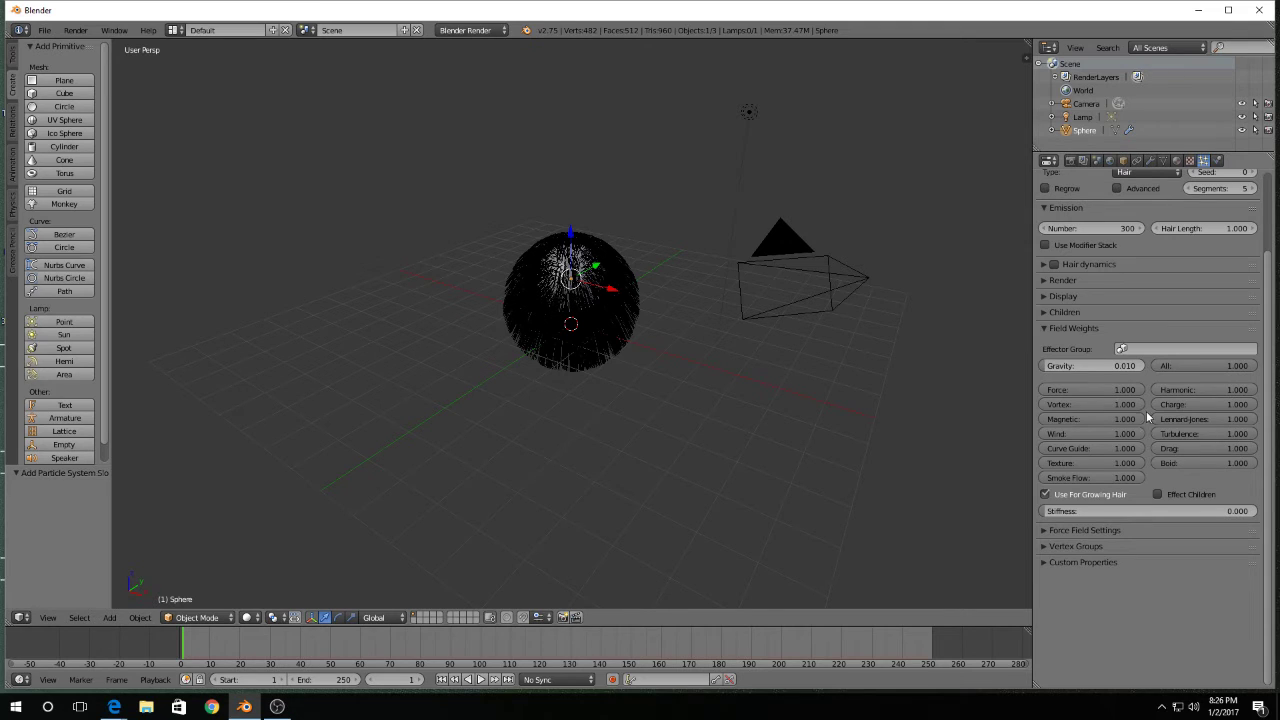
- Collapse the field weights and examine the sphere's drooping hair up close from several angles
{"action": "key", "text": "alt+Tab"}
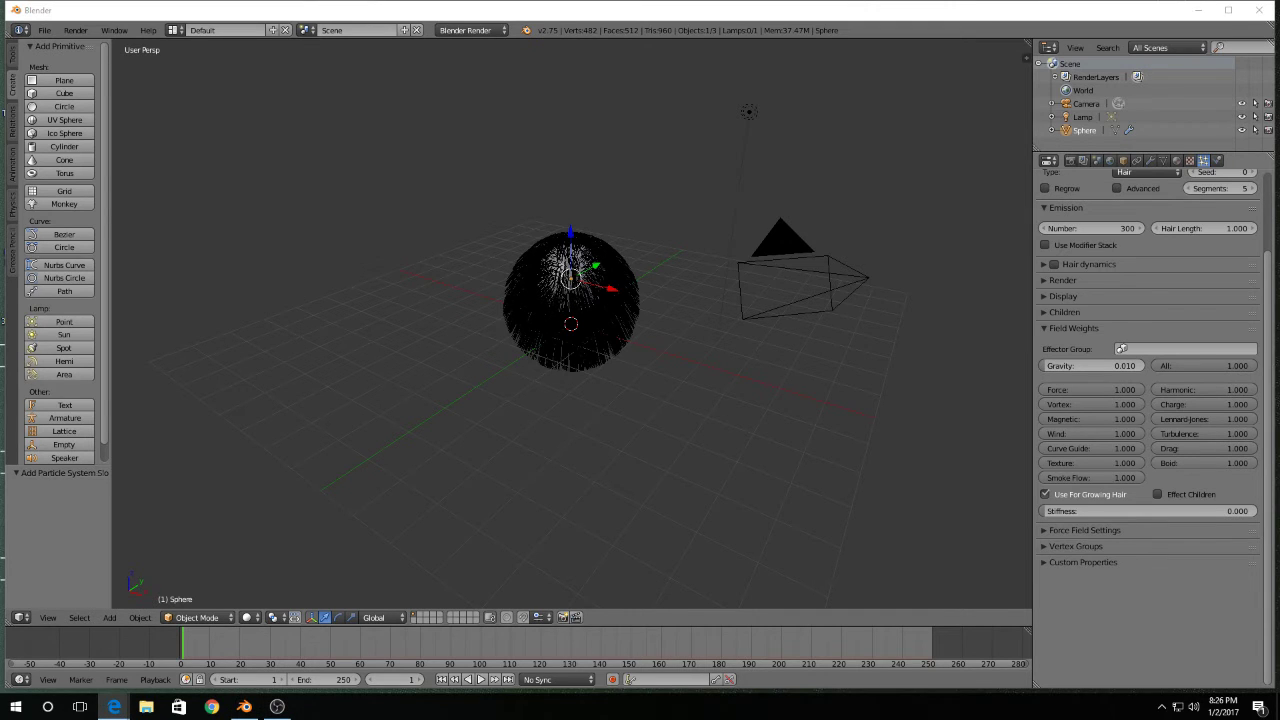
{"action": "scroll", "coordinate": [824, 372], "scroll_direction": "up", "scroll_amount": 3}
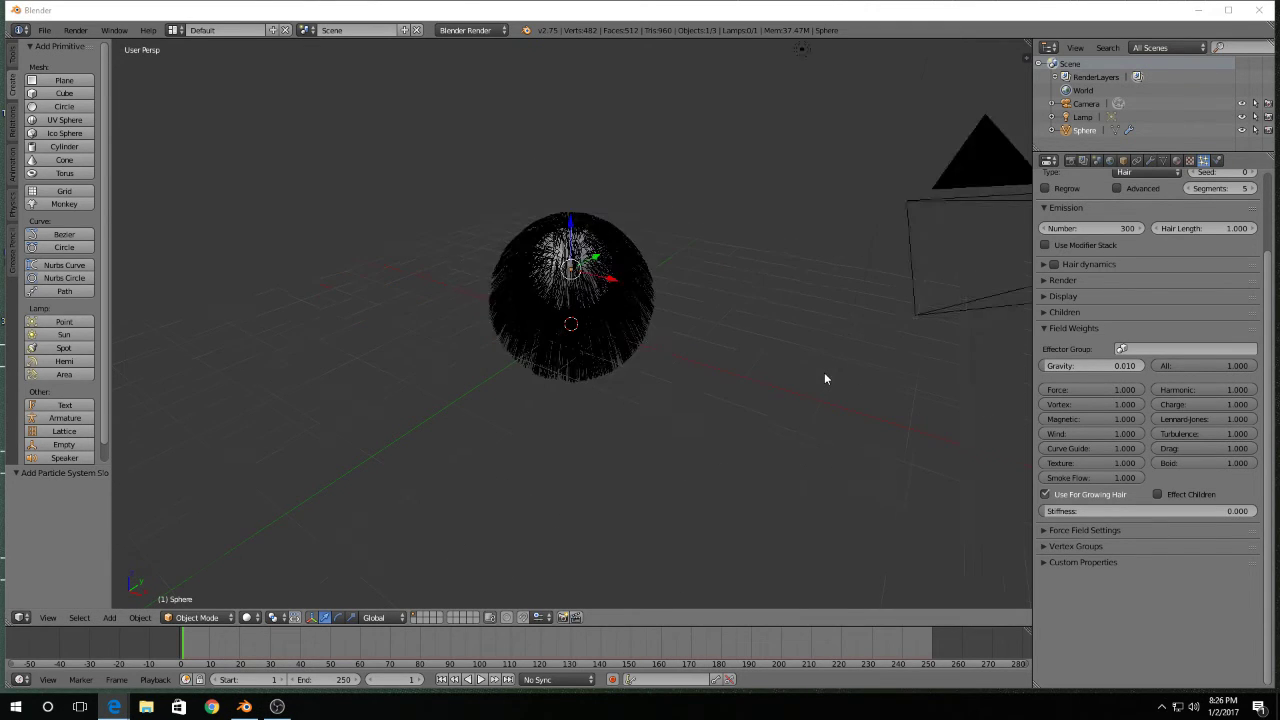
{"action": "left_click", "coordinate": [1045, 329]}
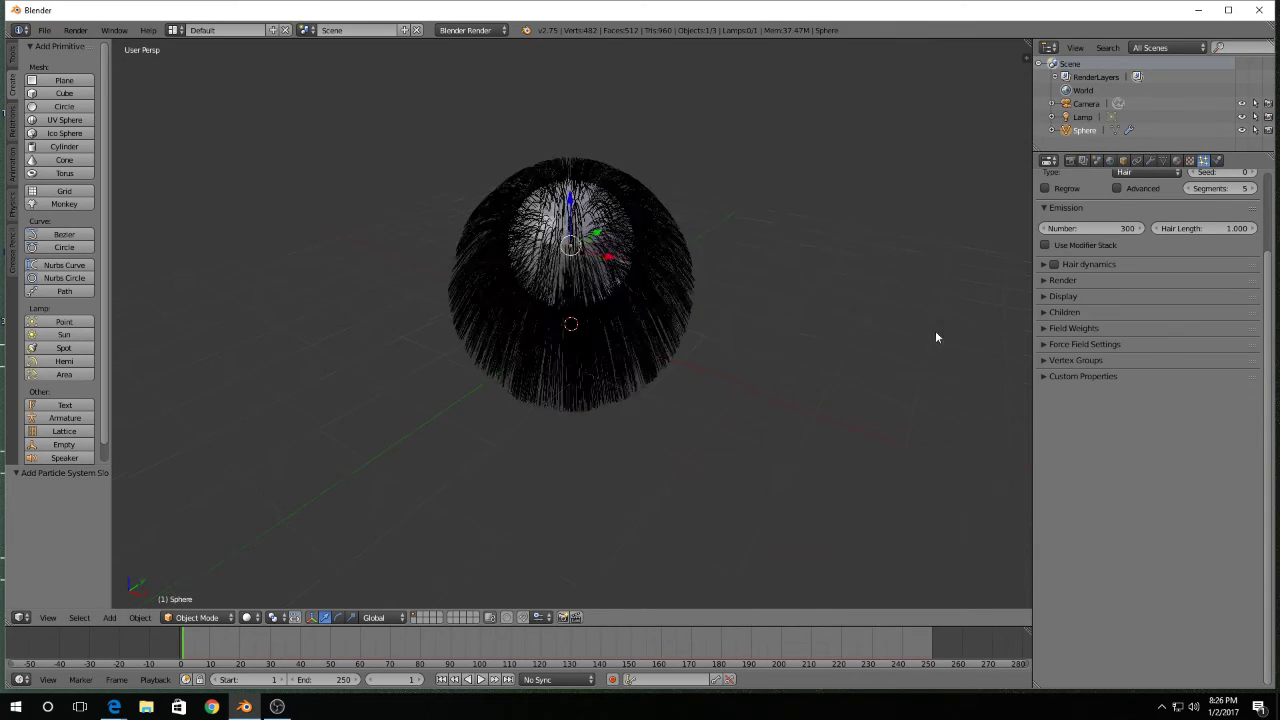
{"action": "middle_click_drag", "start_coordinate": [935, 337], "coordinate": [842, 304]}
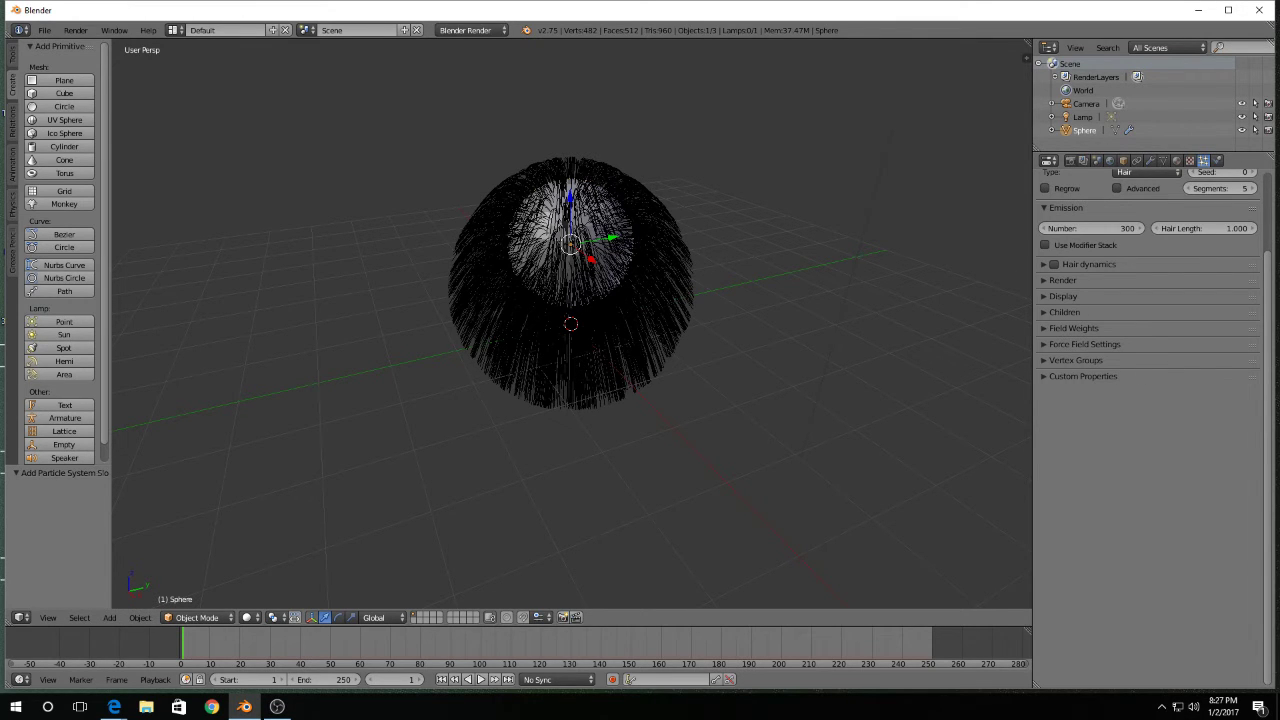
{"action": "middle_click_drag", "start_coordinate": [620, 285], "coordinate": [718, 279]}
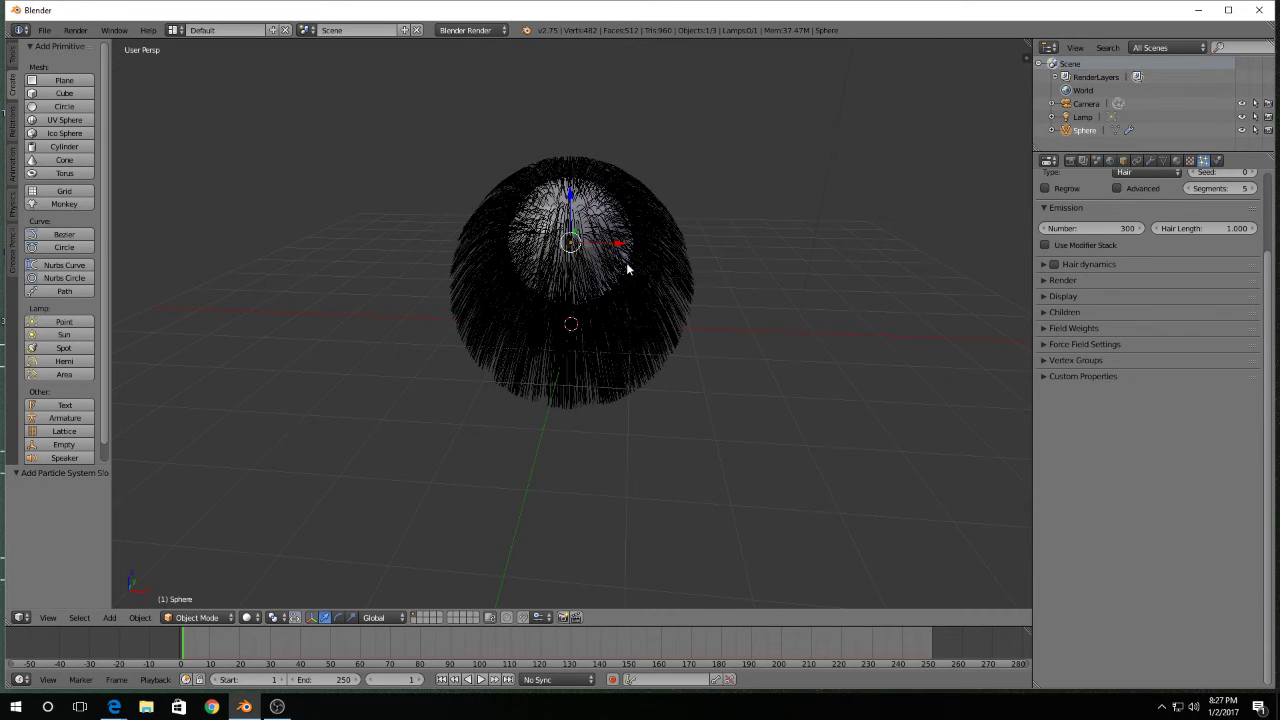
{"action": "mouse_move", "coordinate": [618, 271]}
{"action": "middle_mouse_down"}
{"action": "mouse_move", "coordinate": [591, 315]}
{"action": "mouse_move", "coordinate": [607, 345]}
{"action": "mouse_move", "coordinate": [629, 251]}
{"action": "middle_mouse_up"}
{"action": "mouse_move", "coordinate": [597, 166]}
{"action": "middle_mouse_down"}
{"action": "mouse_move", "coordinate": [591, 206]}
{"action": "mouse_move", "coordinate": [654, 211]}
{"action": "mouse_move", "coordinate": [614, 171]}
{"action": "middle_mouse_up"}
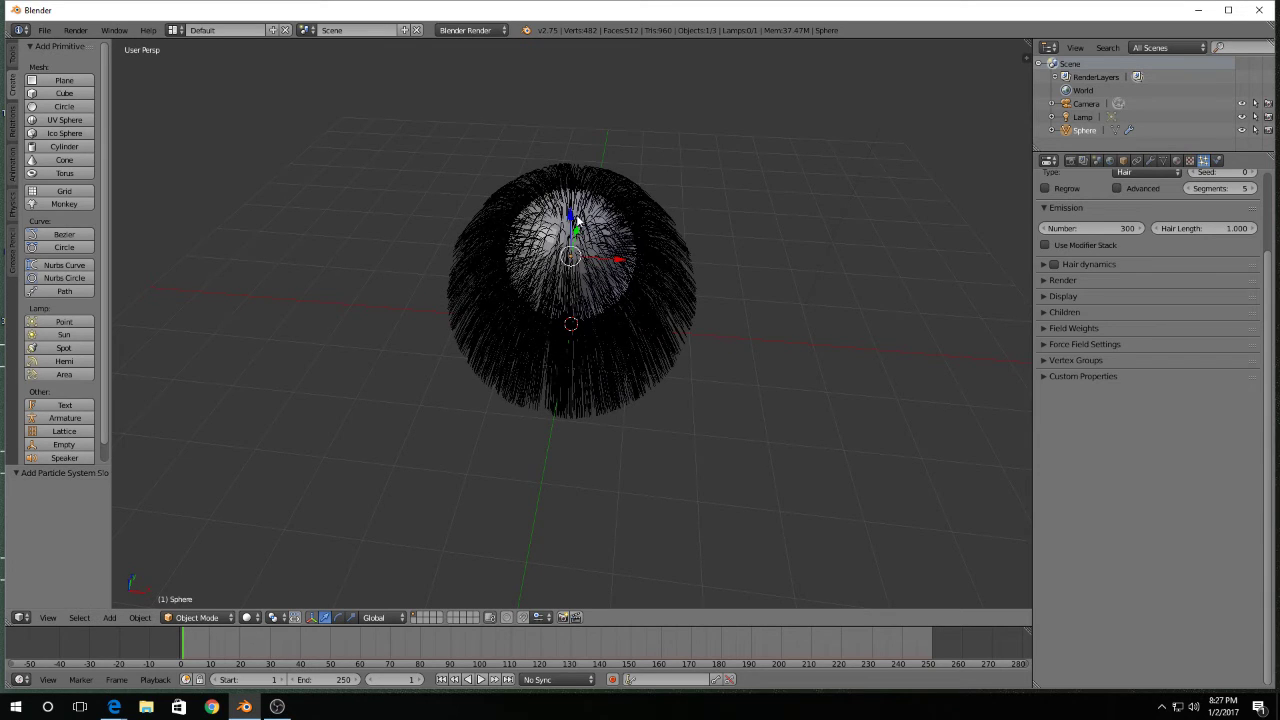
{"action": "middle_click_drag", "start_coordinate": [577, 220], "coordinate": [543, 243]}
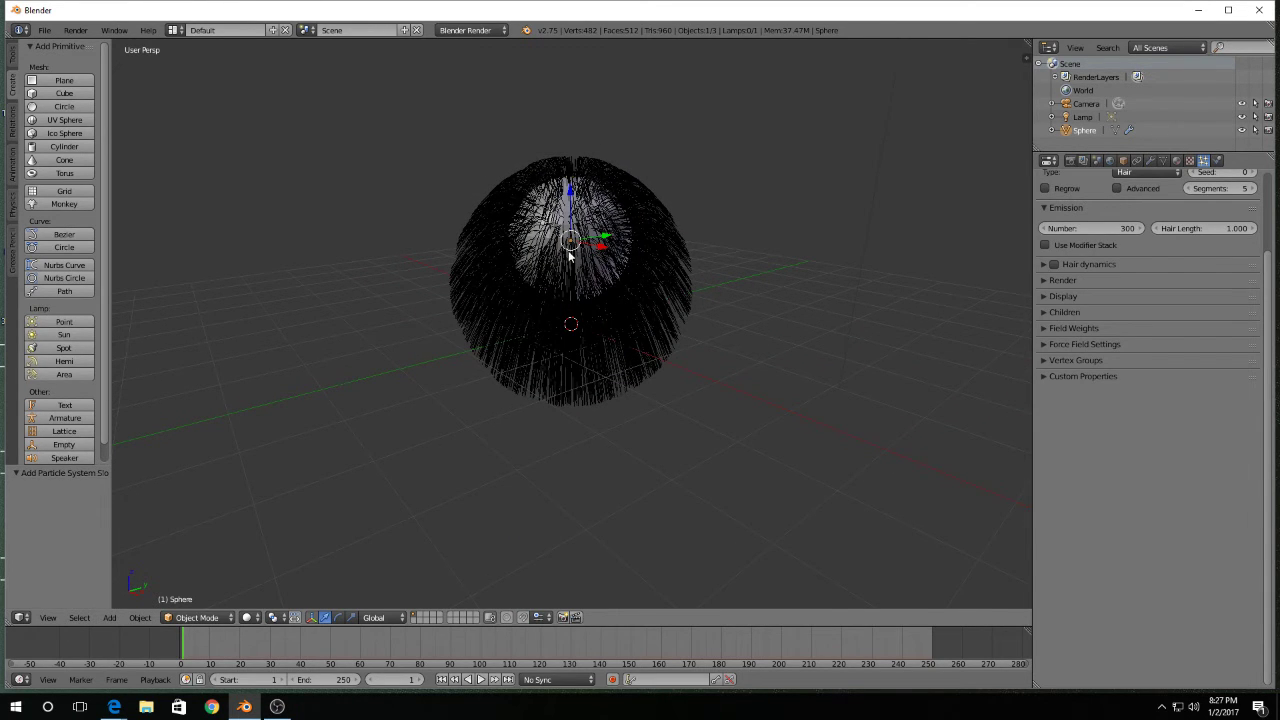
{"action": "middle_click_drag", "start_coordinate": [571, 251], "coordinate": [572, 278]}
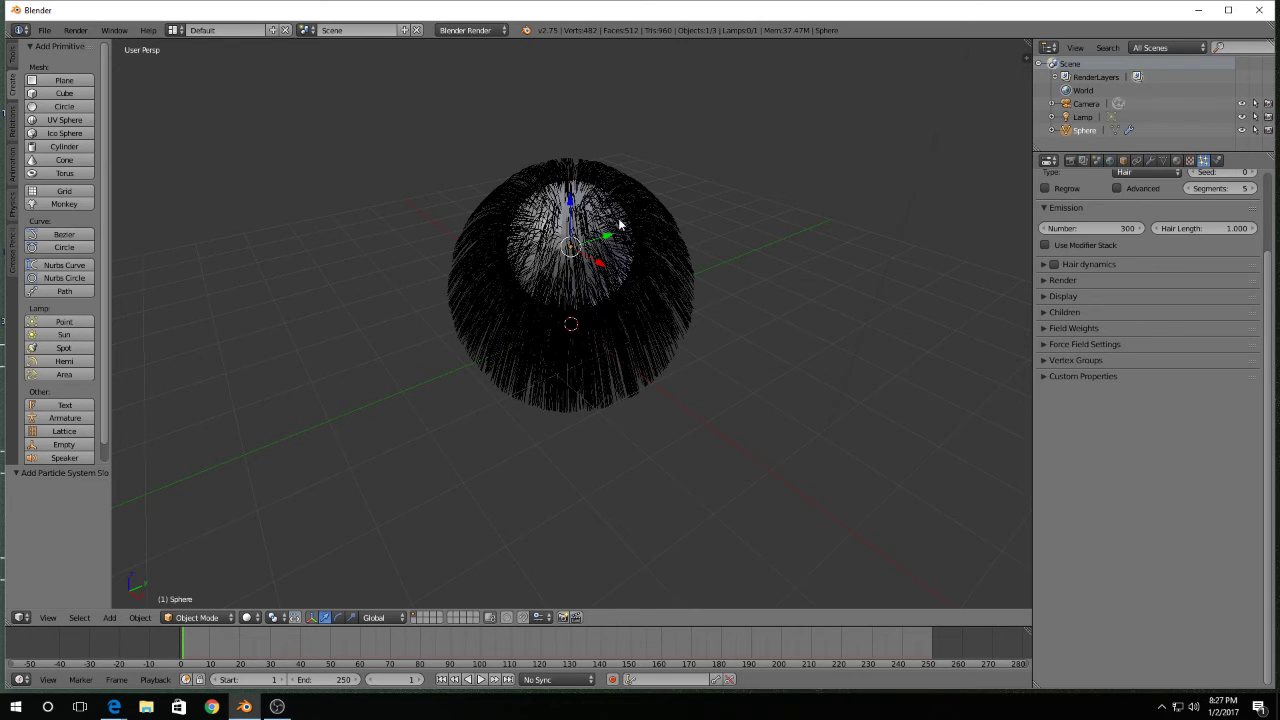
{"action": "middle_click_drag", "start_coordinate": [654, 230], "coordinate": [625, 257]}
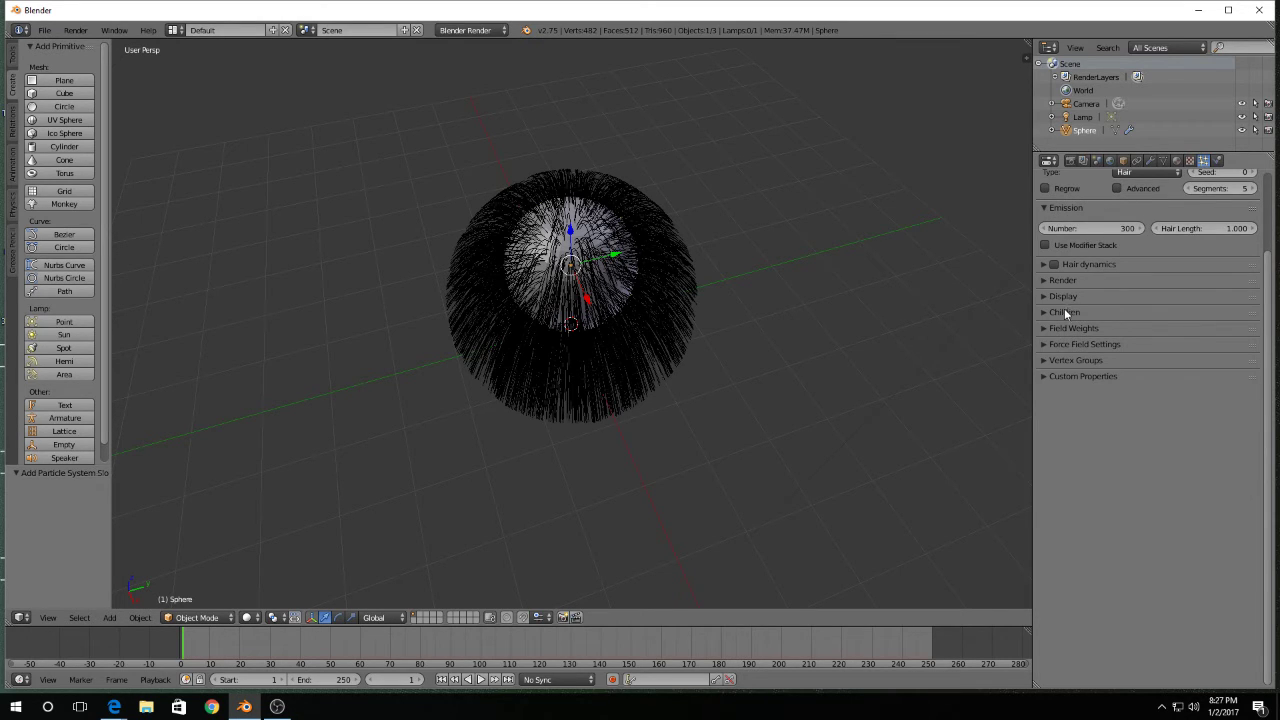
- Expand the particle system's vertex group settings and add a vertex group named Hair to the sphere mesh in Edit Mode
{"action": "left_click", "coordinate": [1090, 361]}
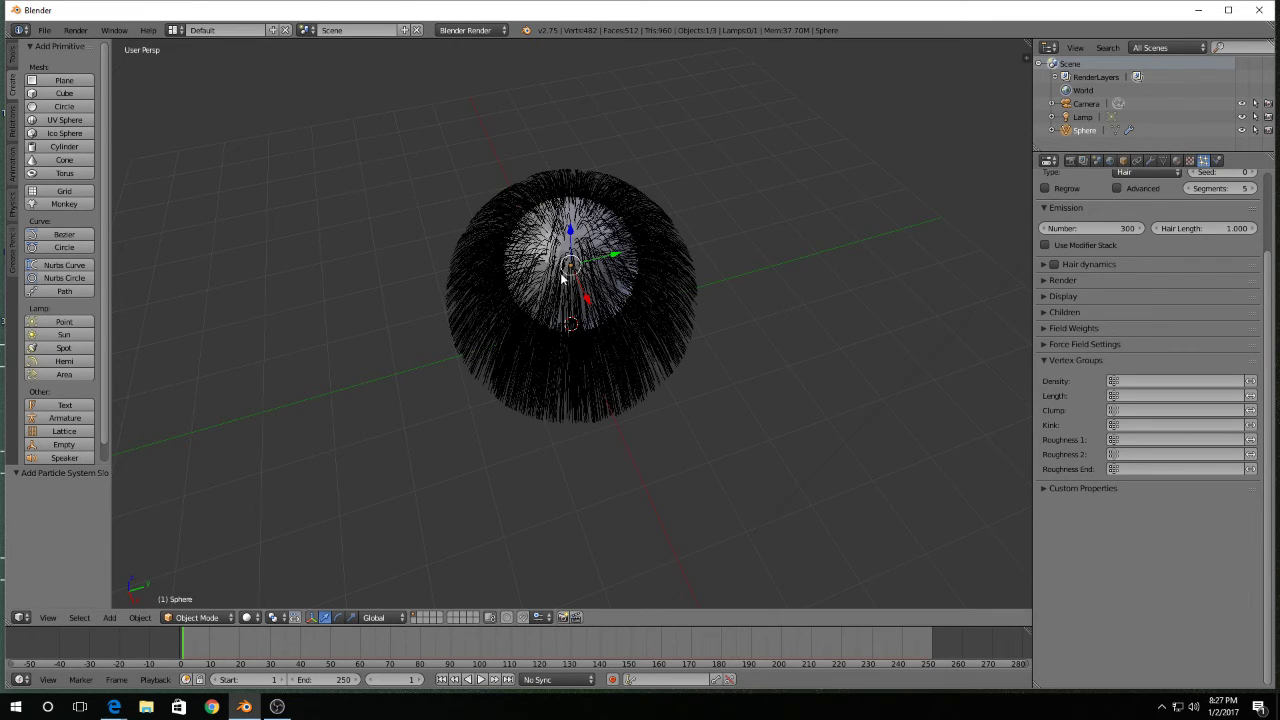
{"action": "key", "text": "Tab"}
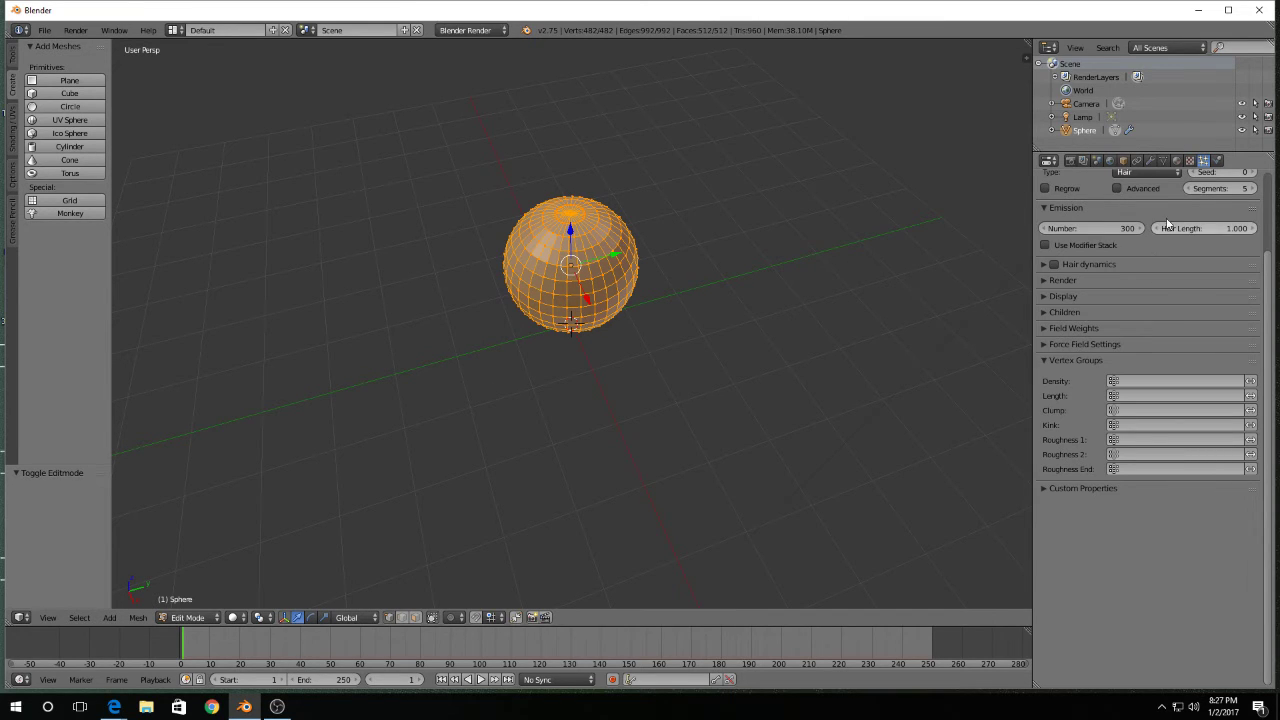
{"action": "left_click", "coordinate": [1163, 160]}
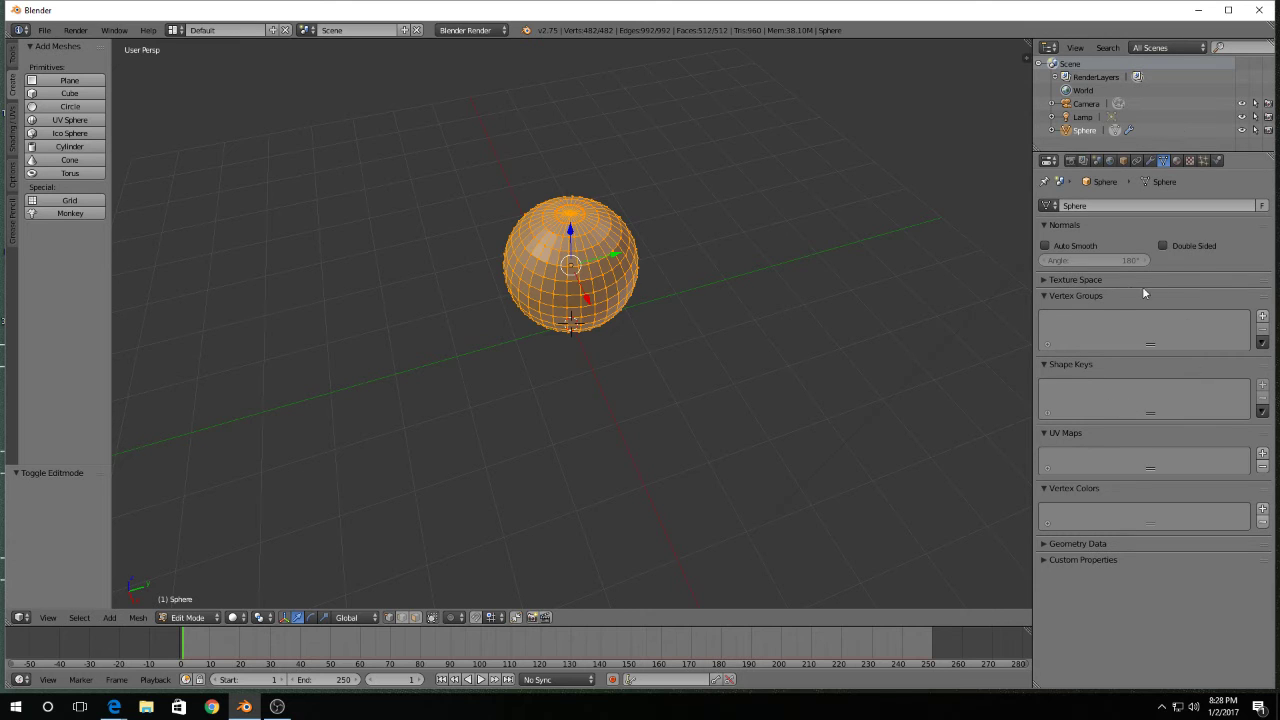
{"action": "middle_click_drag", "start_coordinate": [729, 323], "coordinate": [770, 273]}
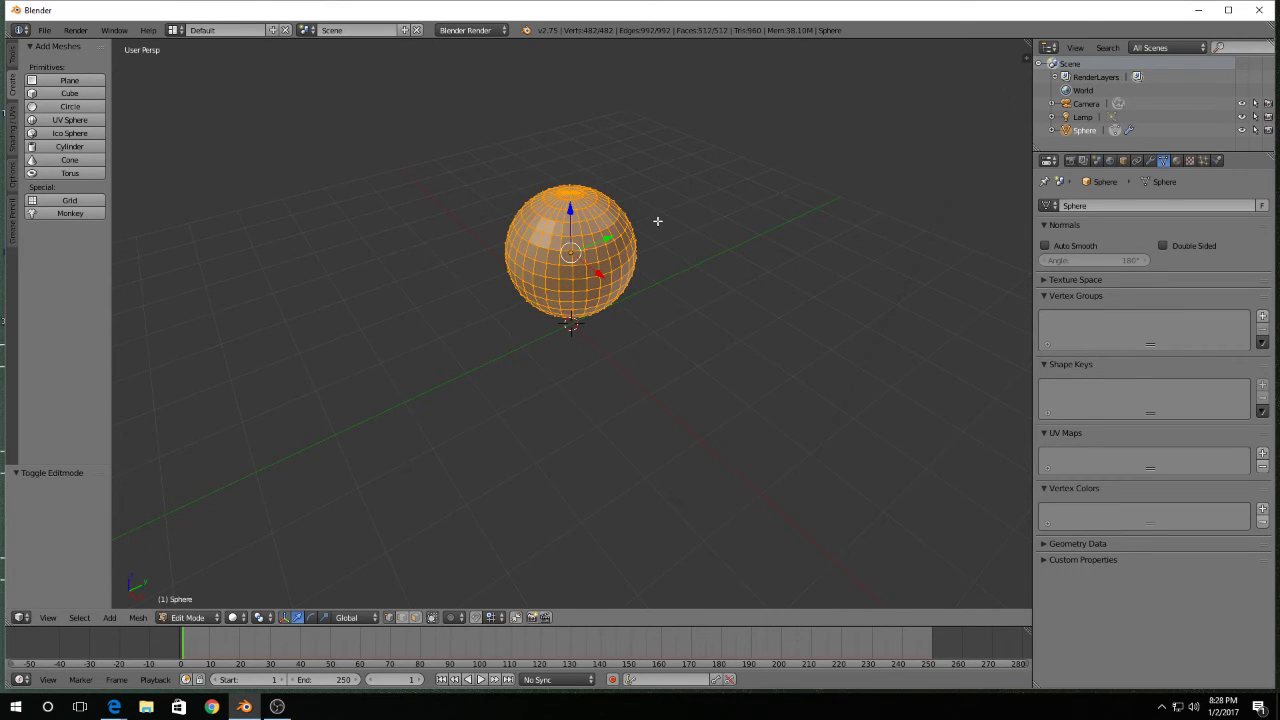
{"action": "middle_click_drag", "start_coordinate": [657, 220], "coordinate": [575, 222]}
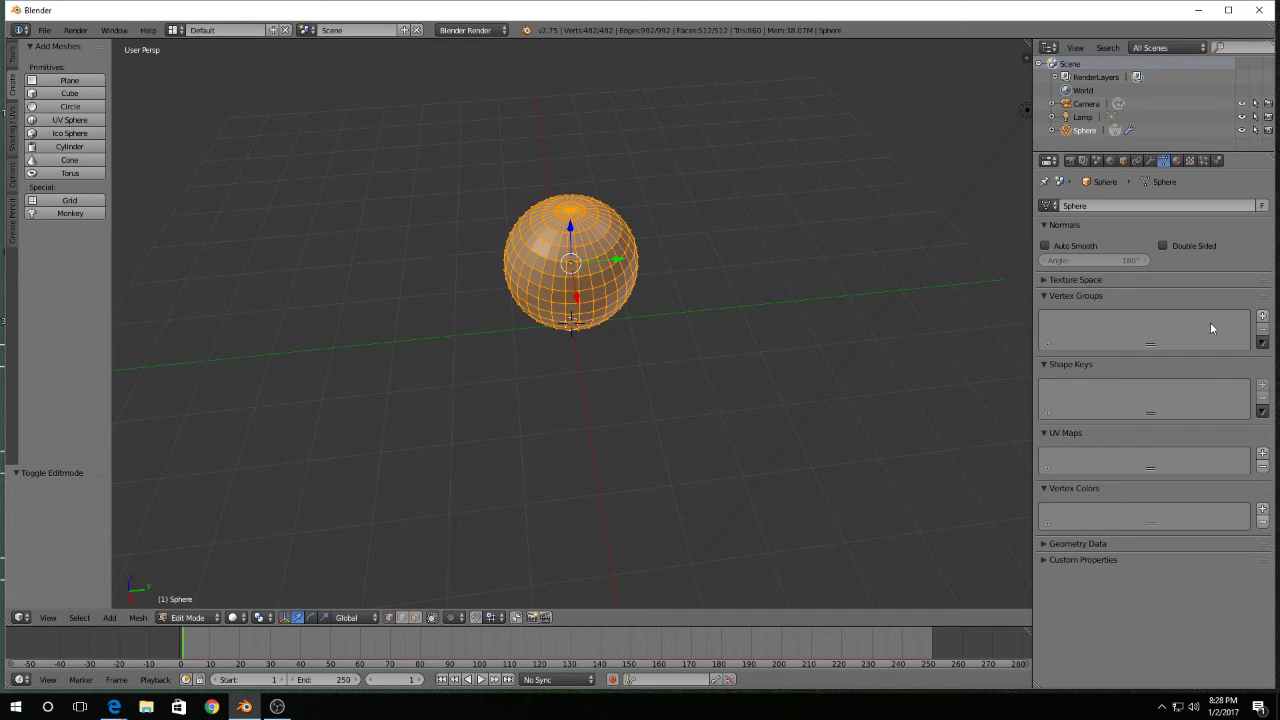
{"action": "left_click", "coordinate": [1263, 318]}
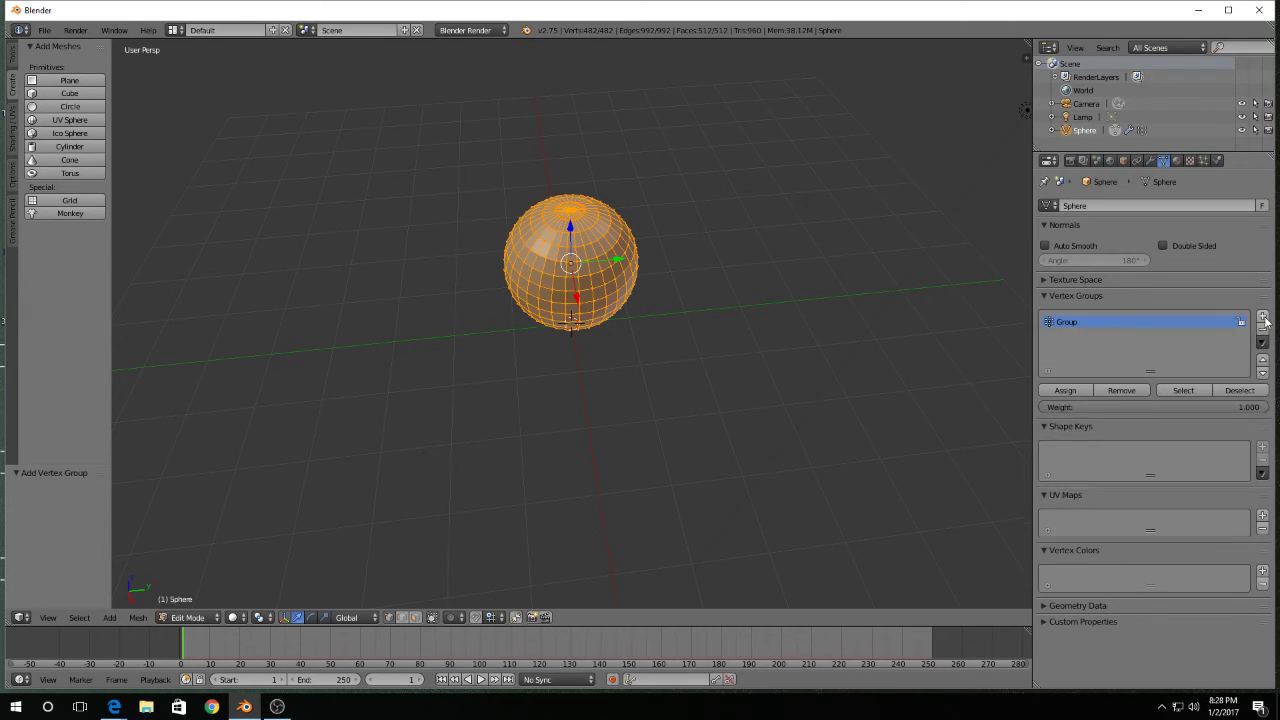
{"action": "double_click", "coordinate": [1071, 320]}
{"action": "type", "text": "Hair"}
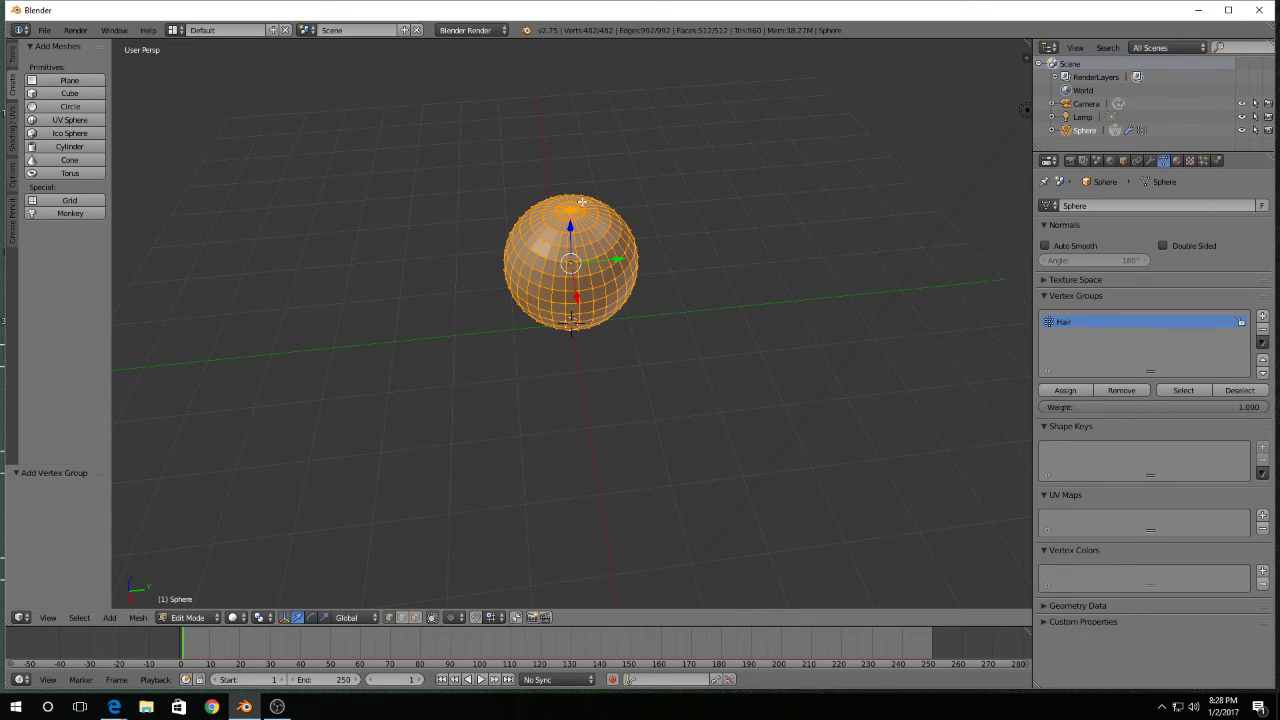
- Switch the sphere to Weight Paint mode with a close view of its crown
{"action": "key", "text": "alt+Tab"}
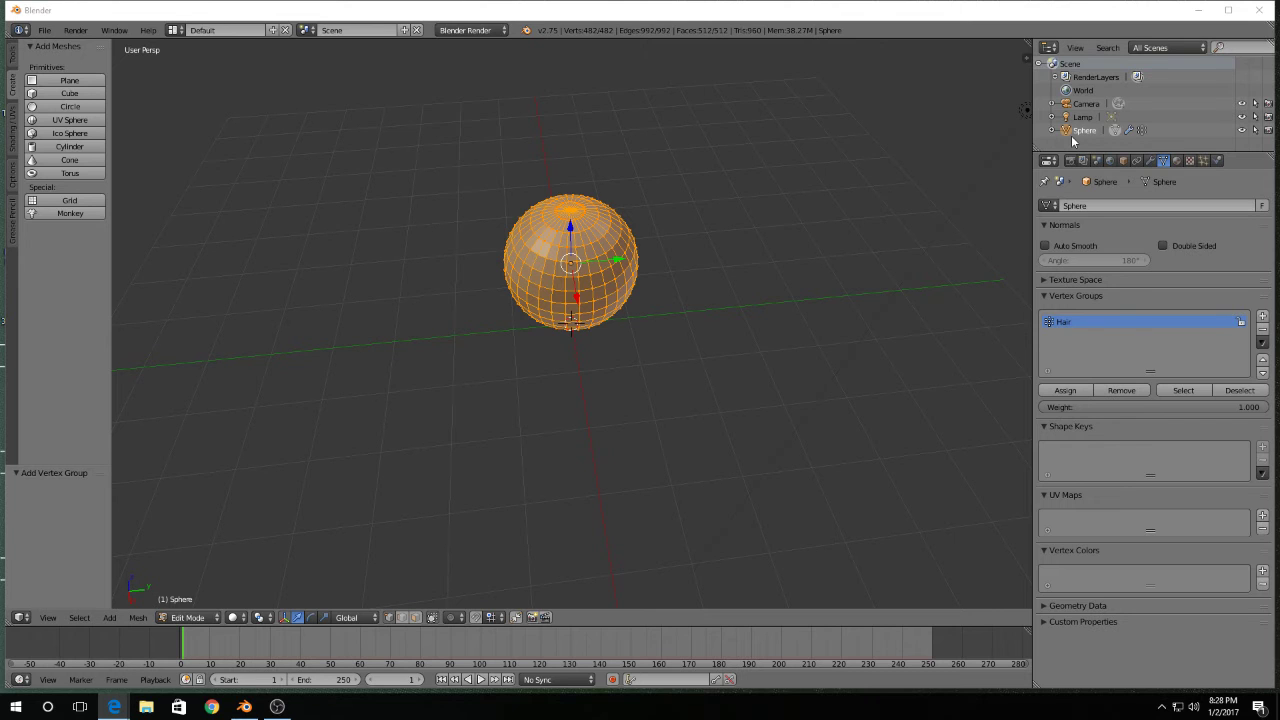
{"action": "middle_click_drag", "start_coordinate": [603, 245], "coordinate": [254, 360]}
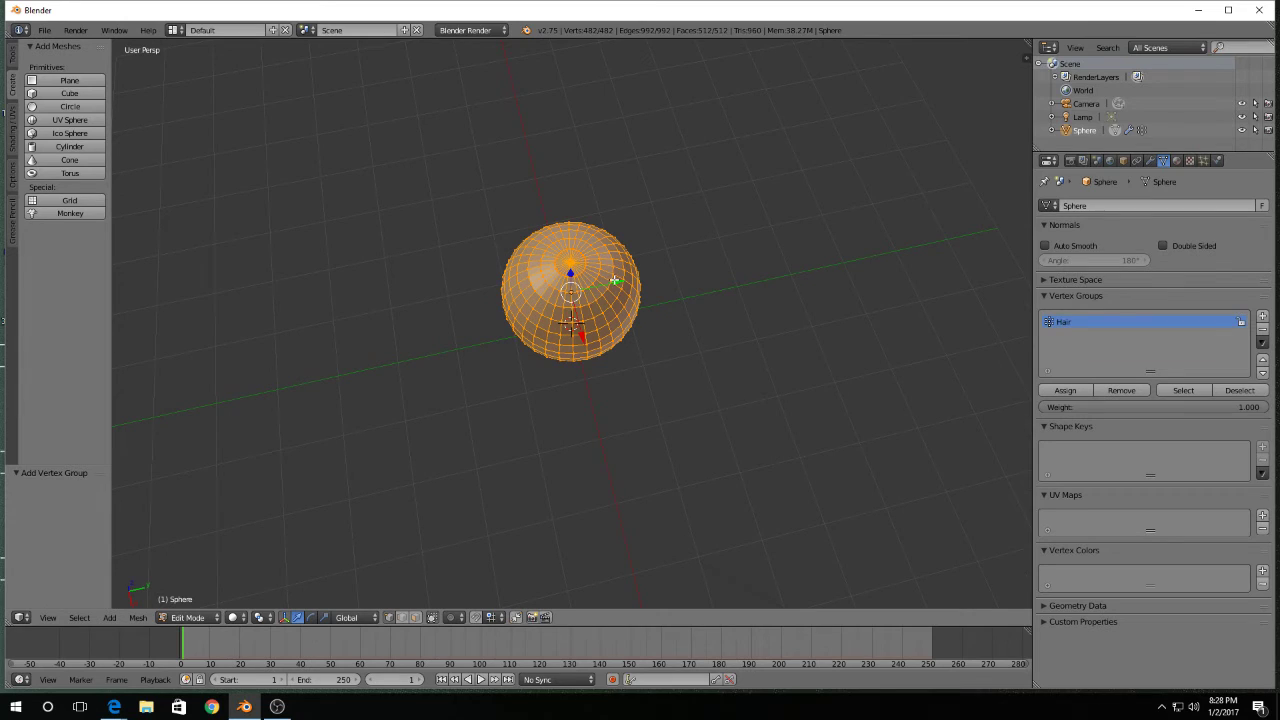
{"action": "left_click", "coordinate": [177, 618]}
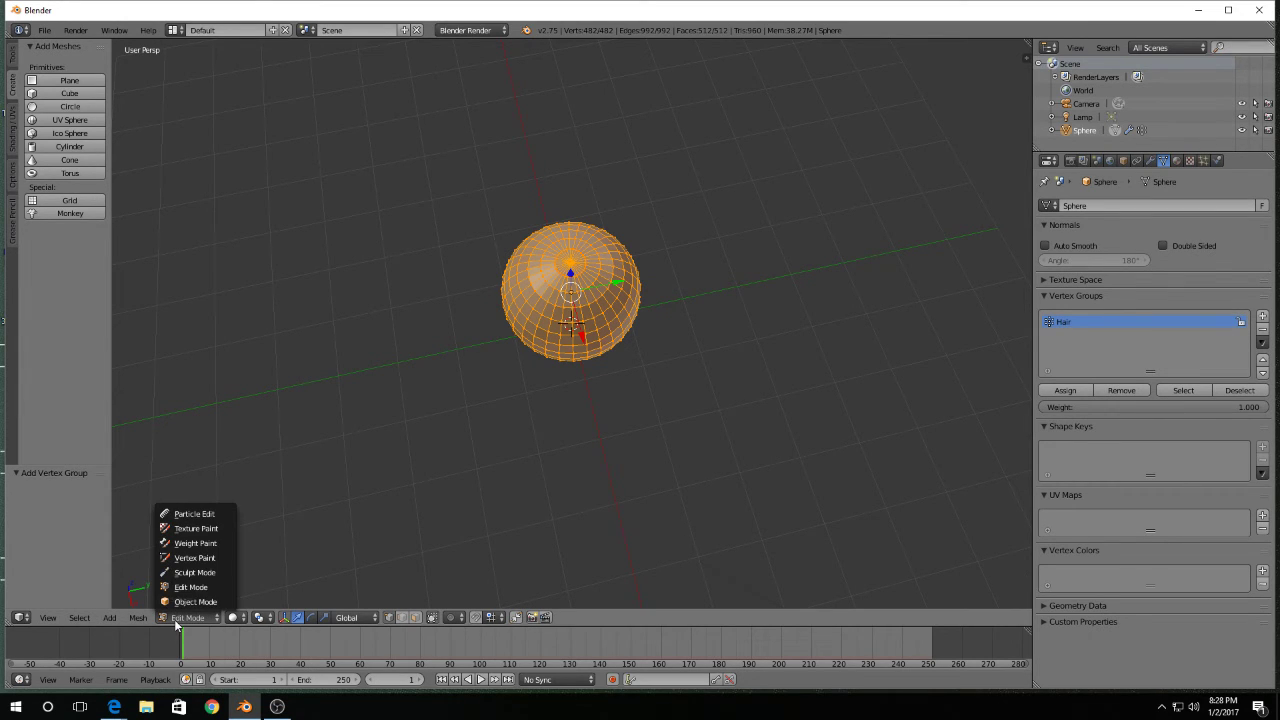
{"action": "left_click", "coordinate": [196, 543]}
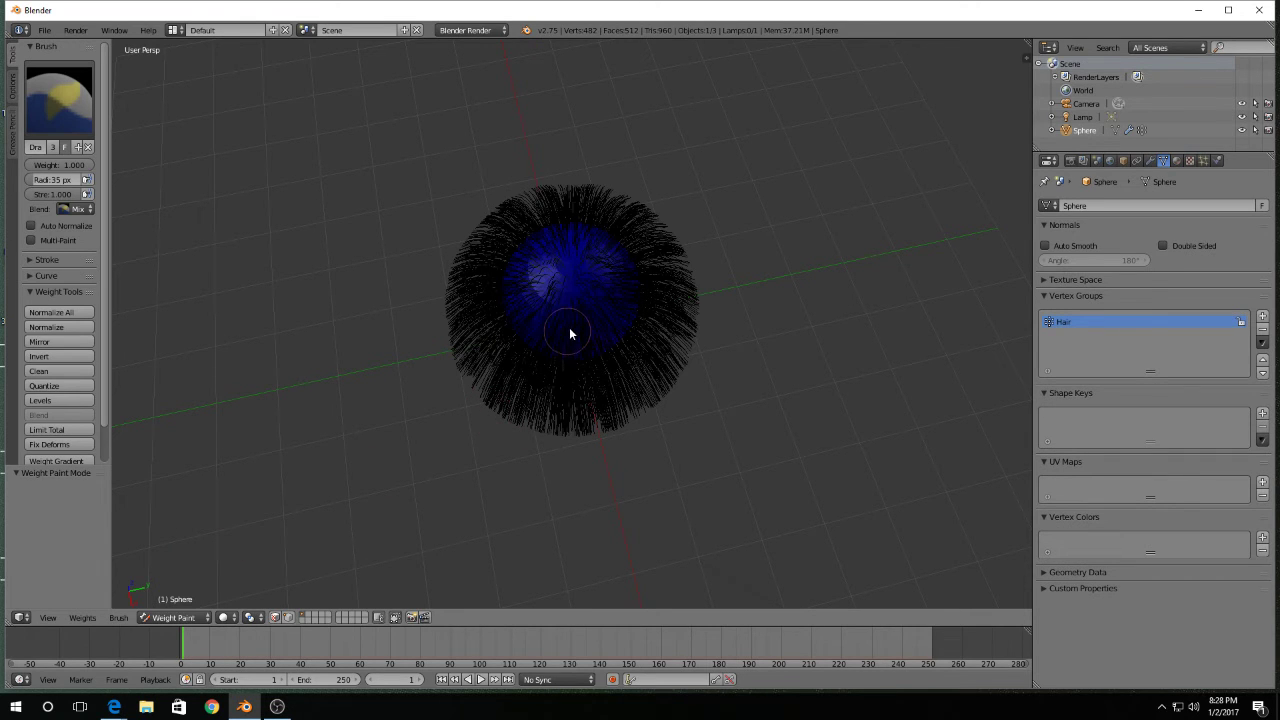
{"action": "mouse_move", "coordinate": [606, 286]}
{"action": "middle_mouse_down"}
{"action": "mouse_move", "coordinate": [594, 231]}
{"action": "mouse_move", "coordinate": [603, 277]}
{"action": "middle_mouse_up"}
{"action": "scroll", "coordinate": [585, 280], "scroll_direction": "up", "scroll_amount": 5}
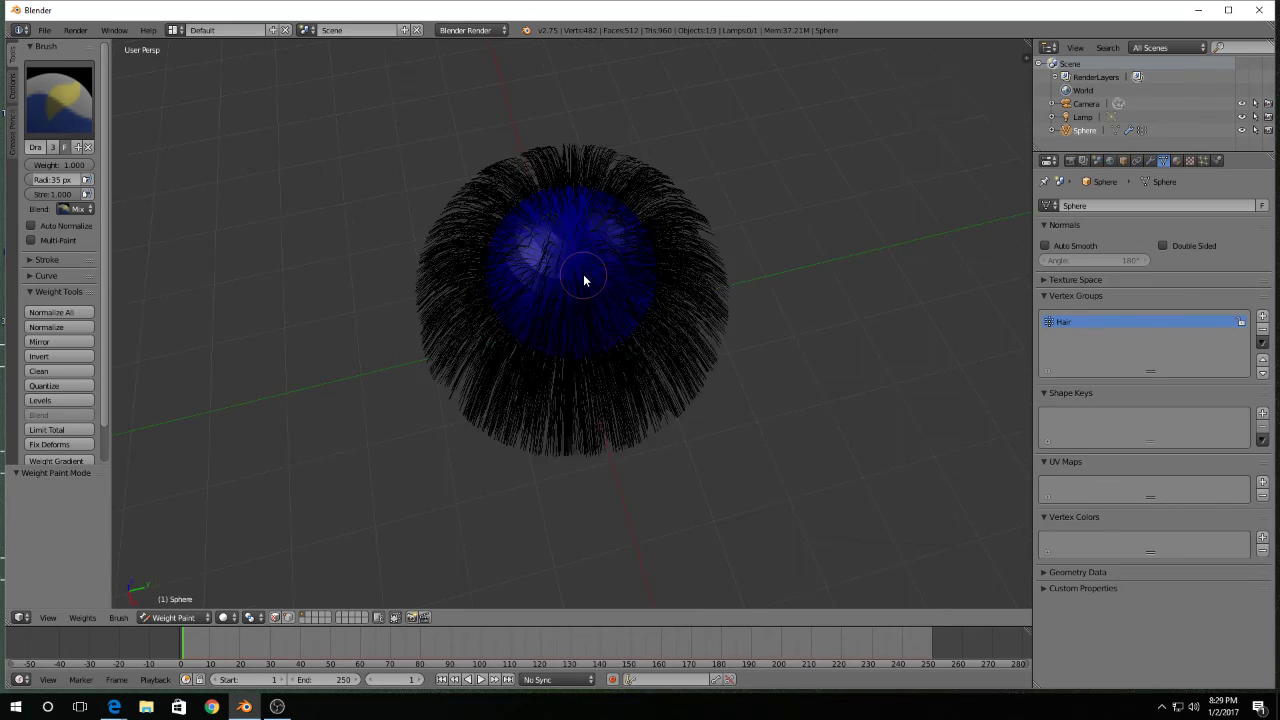
{"action": "middle_click_drag", "start_coordinate": [575, 300], "coordinate": [600, 237]}
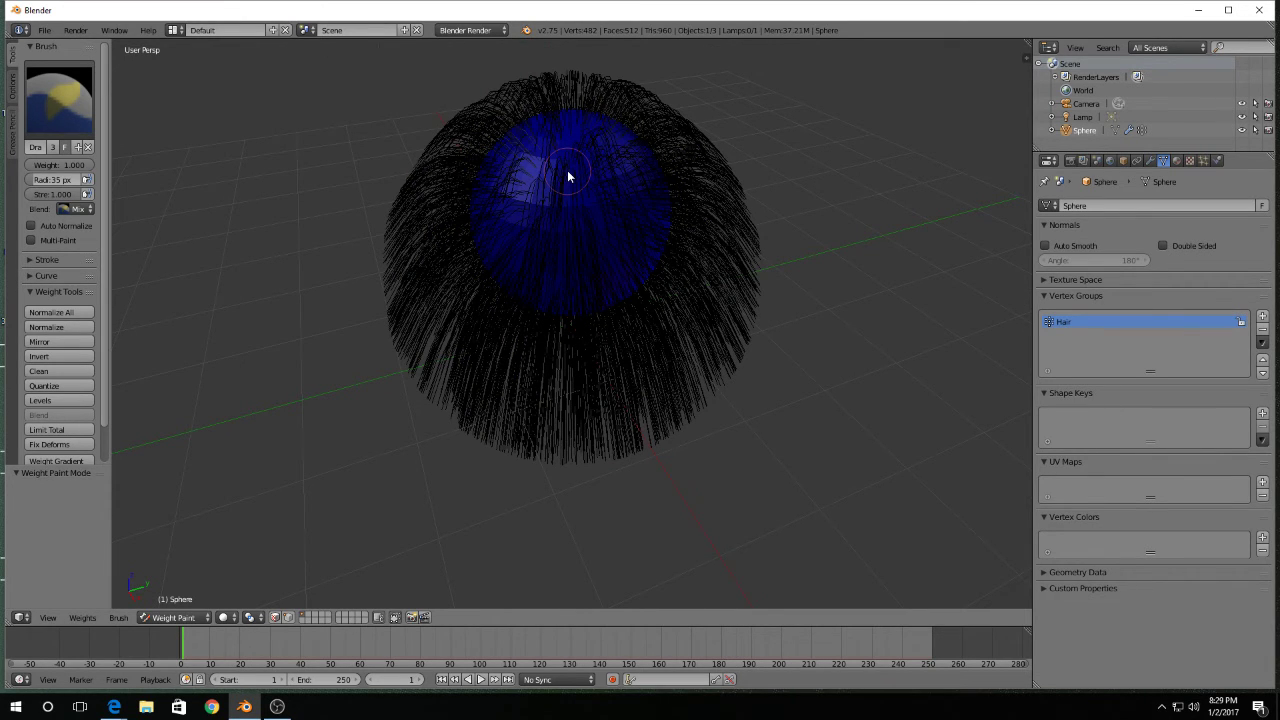
{"action": "middle_click_drag", "start_coordinate": [568, 175], "coordinate": [565, 186]}
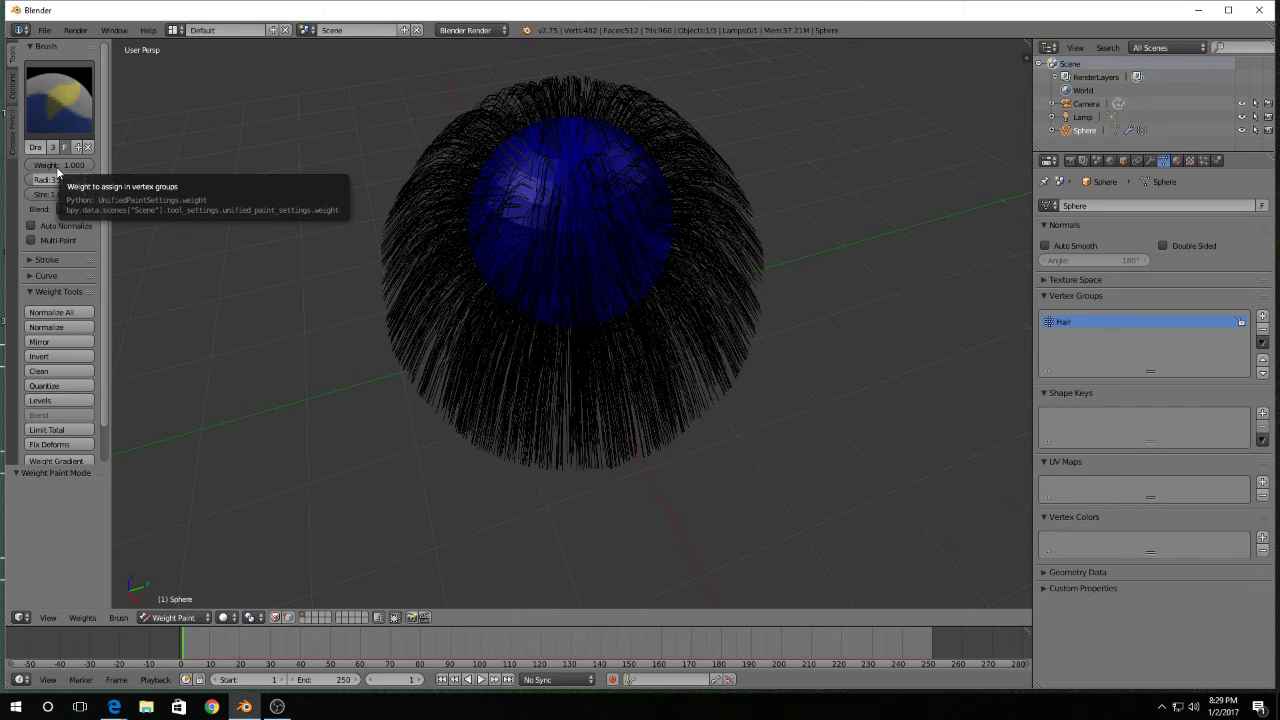
- Paint the Hair group at weight 1.000 over the sphere's crown, back and sides, leaving the face area unpainted
{"action": "mouse_move", "coordinate": [545, 155]}
{"action": "left_mouse_down"}
{"action": "mouse_move", "coordinate": [557, 134]}
{"action": "mouse_move", "coordinate": [539, 137]}
{"action": "mouse_move", "coordinate": [560, 137]}
{"action": "mouse_move", "coordinate": [532, 142]}
{"action": "mouse_move", "coordinate": [562, 162]}
{"action": "mouse_move", "coordinate": [604, 133]}
{"action": "mouse_move", "coordinate": [554, 134]}
{"action": "mouse_move", "coordinate": [594, 131]}
{"action": "mouse_move", "coordinate": [600, 171]}
{"action": "mouse_move", "coordinate": [626, 163]}
{"action": "mouse_move", "coordinate": [566, 177]}
{"action": "mouse_move", "coordinate": [508, 154]}
{"action": "mouse_move", "coordinate": [508, 171]}
{"action": "mouse_move", "coordinate": [548, 191]}
{"action": "left_mouse_up"}
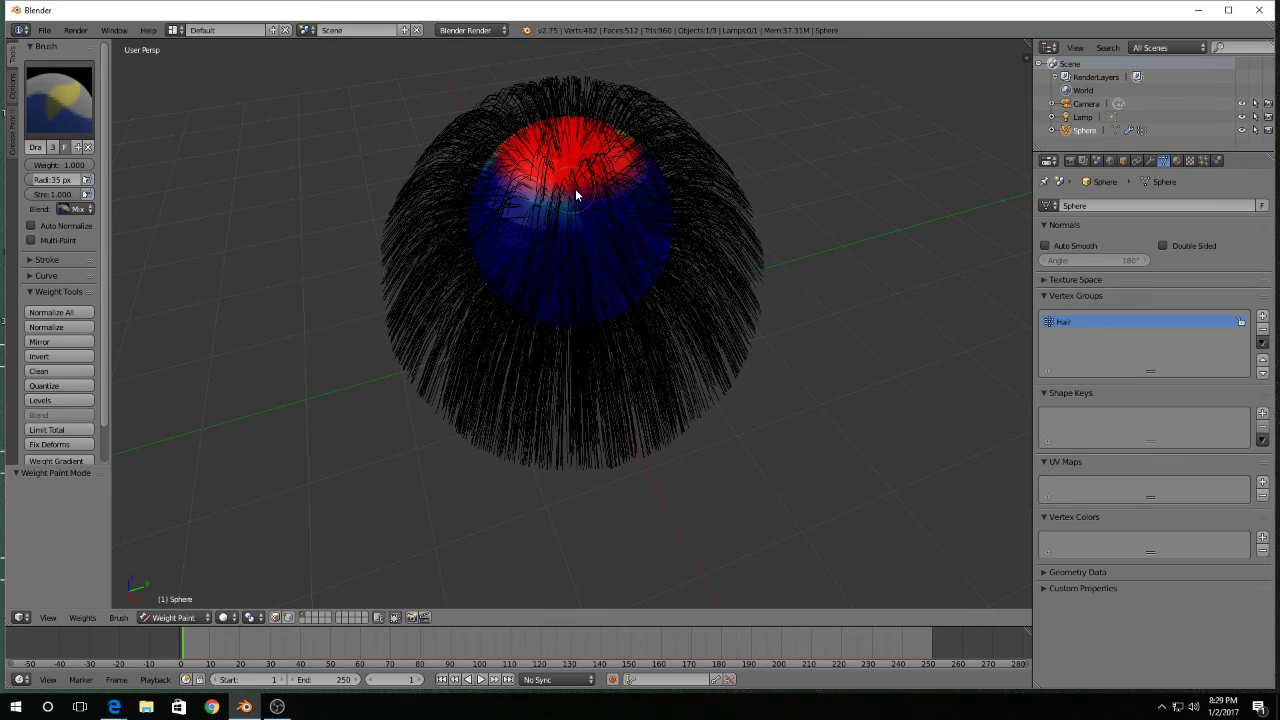
{"action": "mouse_move", "coordinate": [575, 194]}
{"action": "middle_mouse_down"}
{"action": "mouse_move", "coordinate": [480, 211]}
{"action": "mouse_move", "coordinate": [509, 240]}
{"action": "middle_mouse_up"}
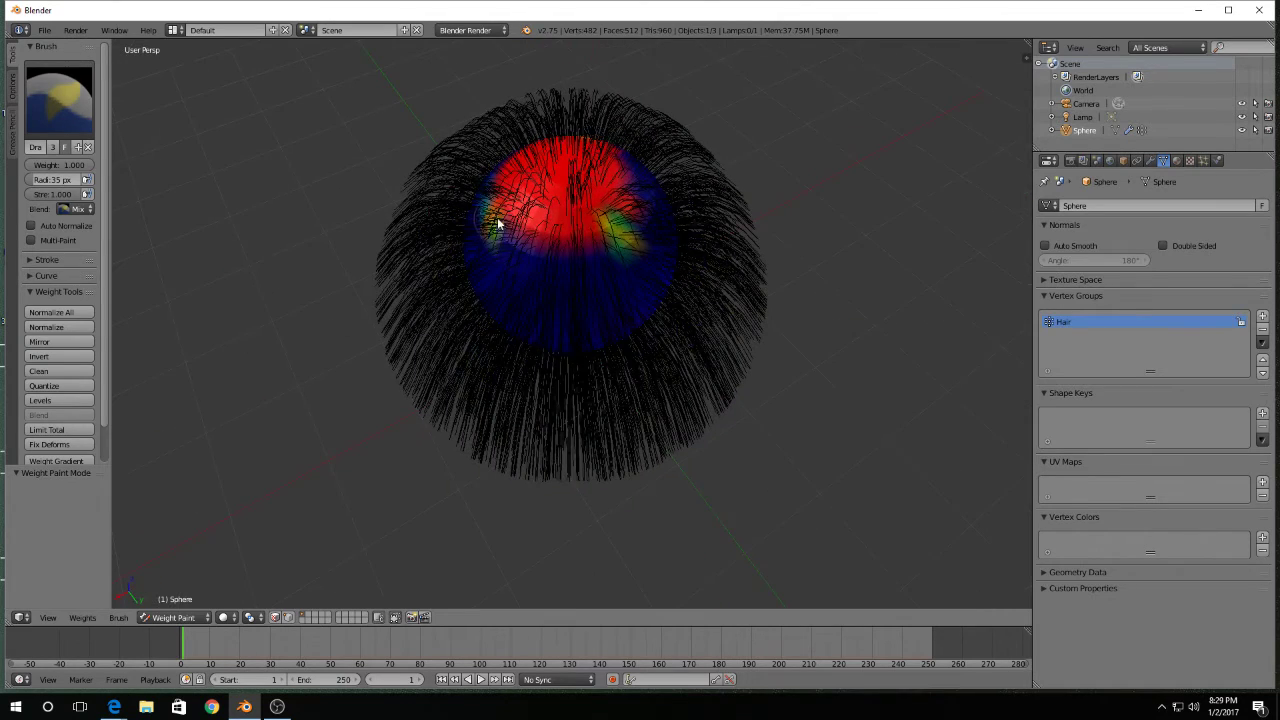
{"action": "mouse_move", "coordinate": [595, 237]}
{"action": "left_mouse_down"}
{"action": "mouse_move", "coordinate": [646, 197]}
{"action": "mouse_move", "coordinate": [534, 249]}
{"action": "mouse_move", "coordinate": [583, 260]}
{"action": "mouse_move", "coordinate": [556, 288]}
{"action": "mouse_move", "coordinate": [633, 272]}
{"action": "mouse_move", "coordinate": [586, 297]}
{"action": "mouse_move", "coordinate": [606, 311]}
{"action": "mouse_move", "coordinate": [636, 221]}
{"action": "mouse_move", "coordinate": [640, 271]}
{"action": "mouse_move", "coordinate": [574, 309]}
{"action": "mouse_move", "coordinate": [660, 280]}
{"action": "mouse_move", "coordinate": [631, 291]}
{"action": "left_mouse_up"}
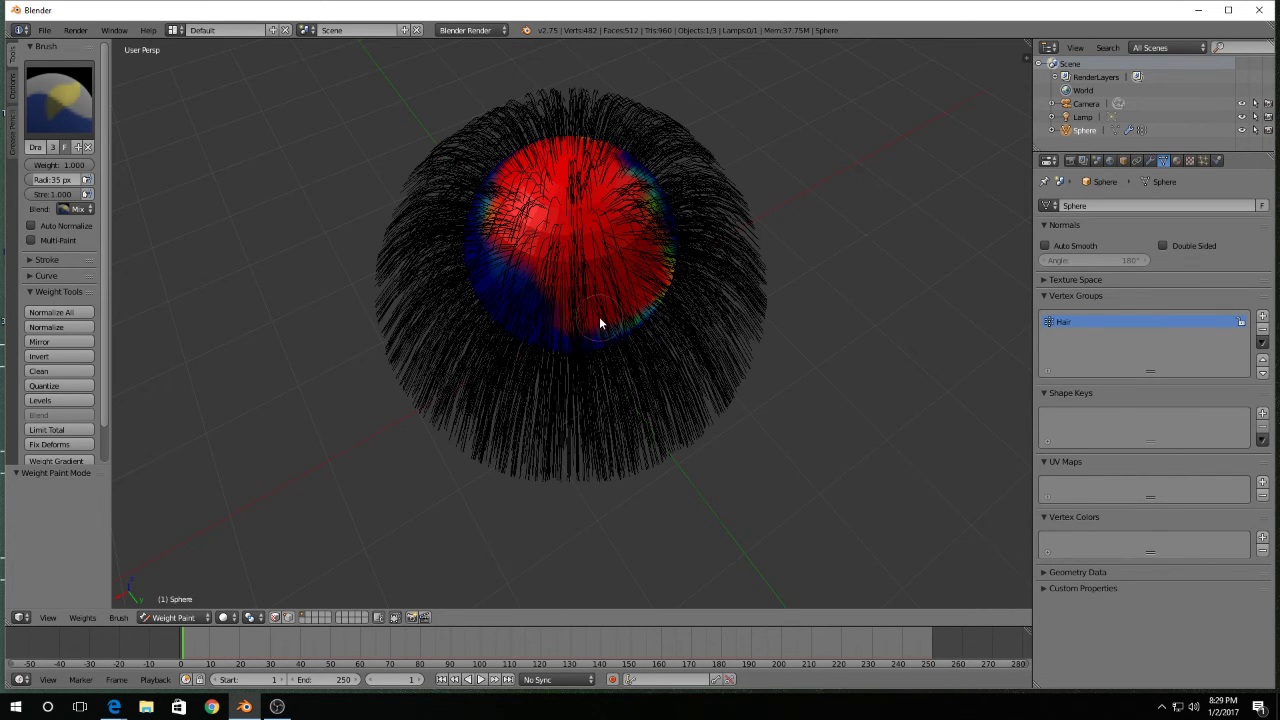
{"action": "middle_click_drag", "start_coordinate": [586, 294], "coordinate": [580, 211]}
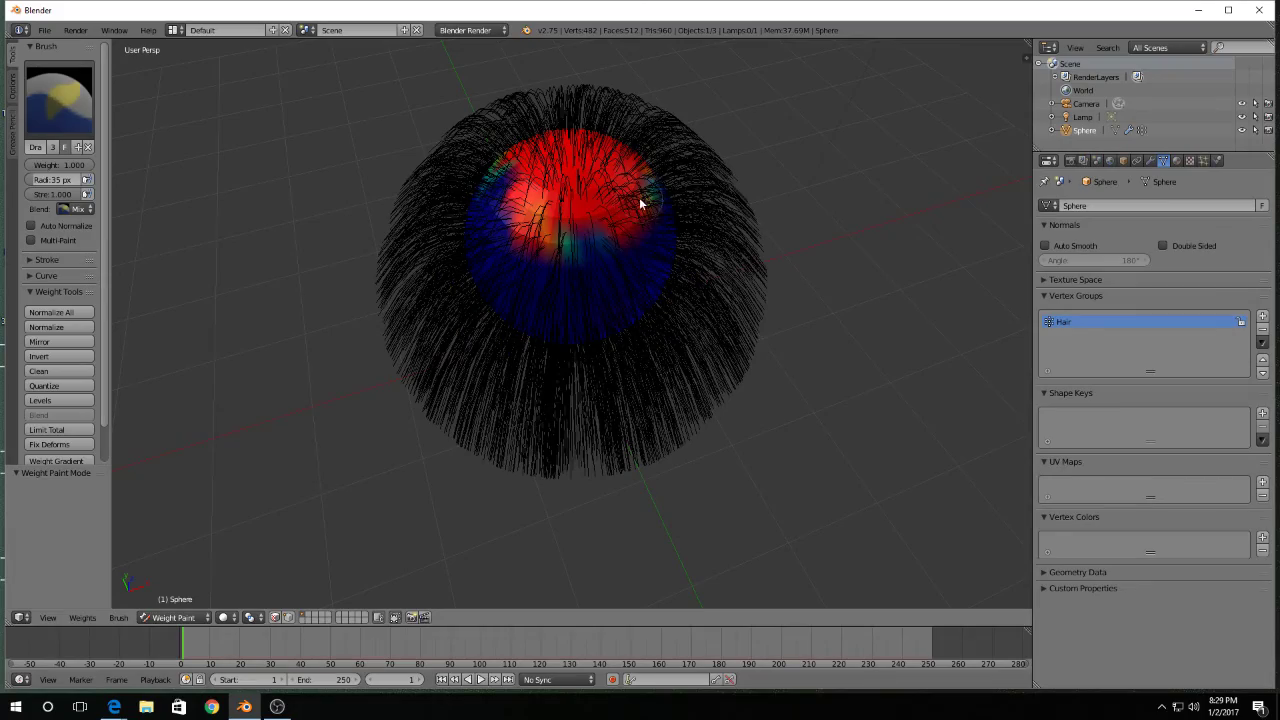
{"action": "middle_click_drag", "start_coordinate": [489, 206], "coordinate": [691, 199]}
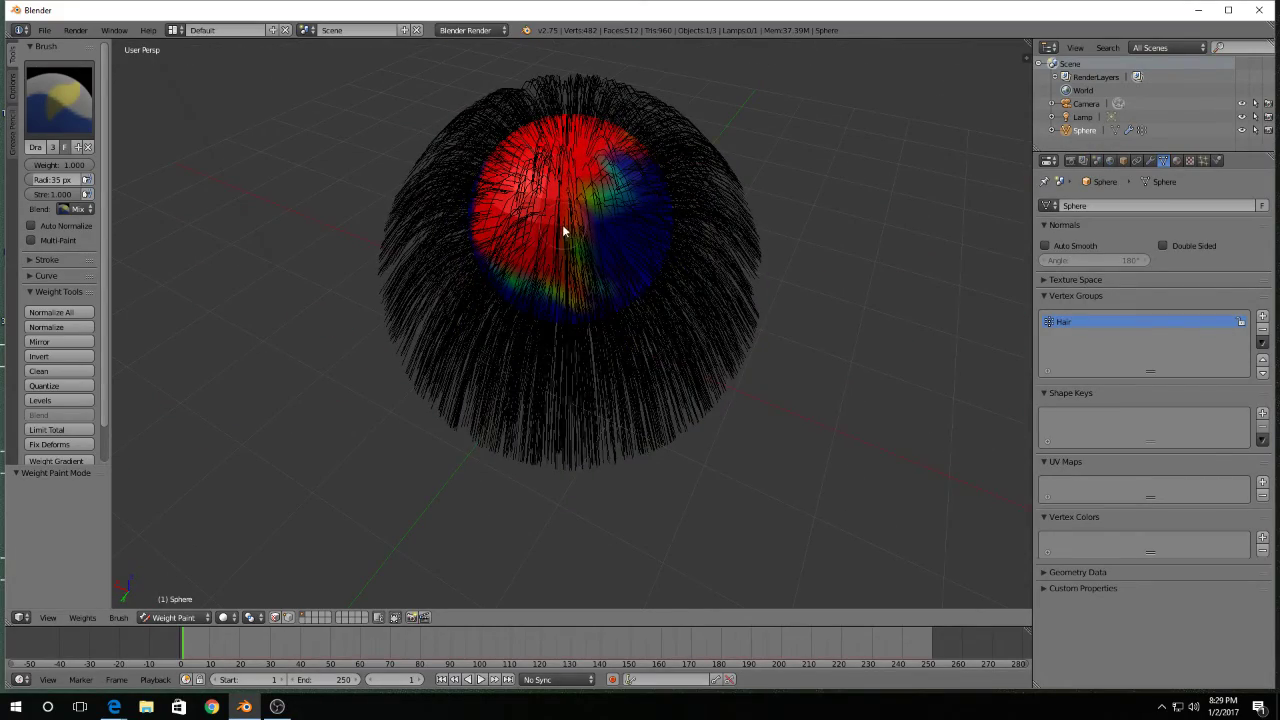
{"action": "middle_click_drag", "start_coordinate": [561, 232], "coordinate": [580, 228]}
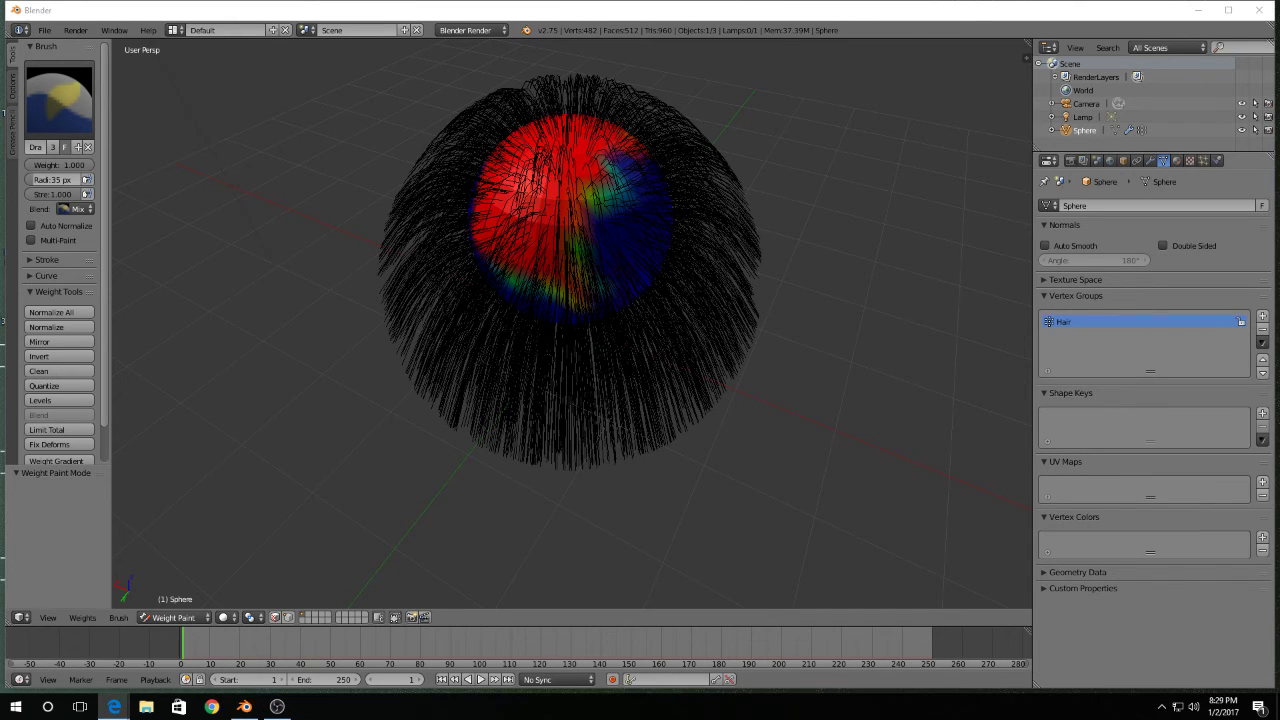
{"action": "middle_click_drag", "start_coordinate": [599, 168], "coordinate": [634, 129]}
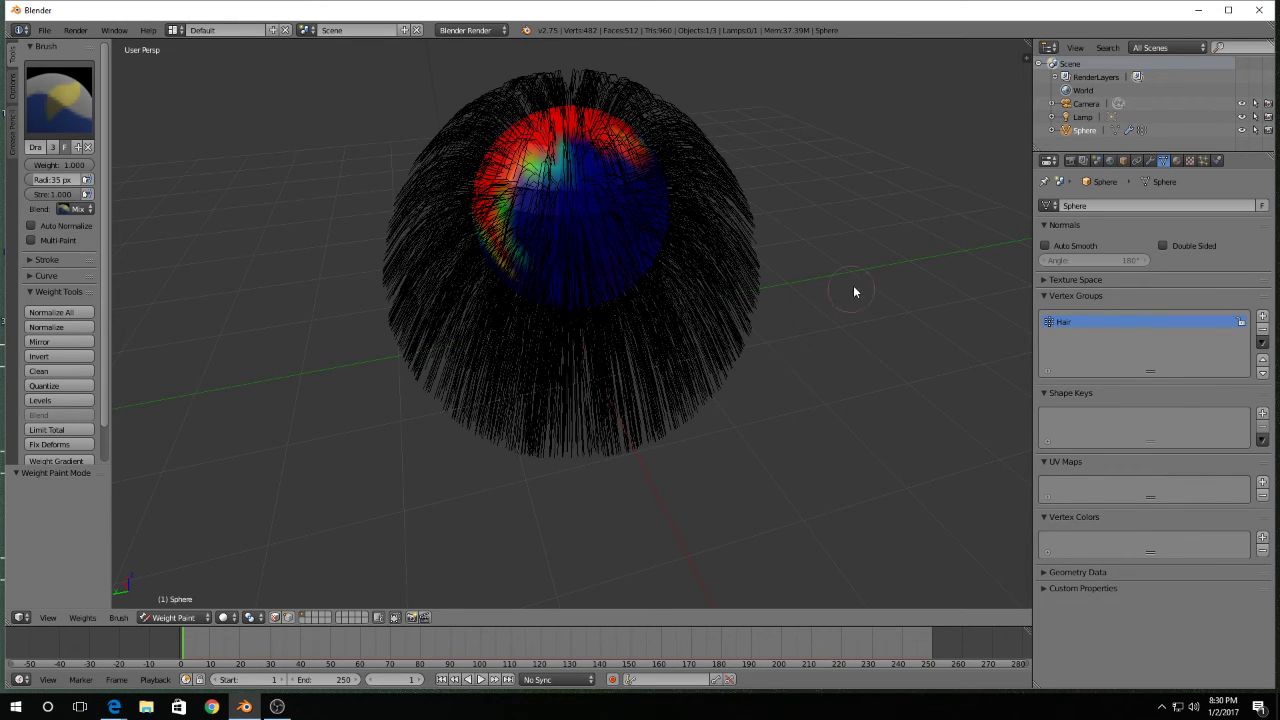
- Restrict the hair particle density to the Hair vertex group and check the growth from the face side
{"action": "left_click", "coordinate": [1203, 160]}
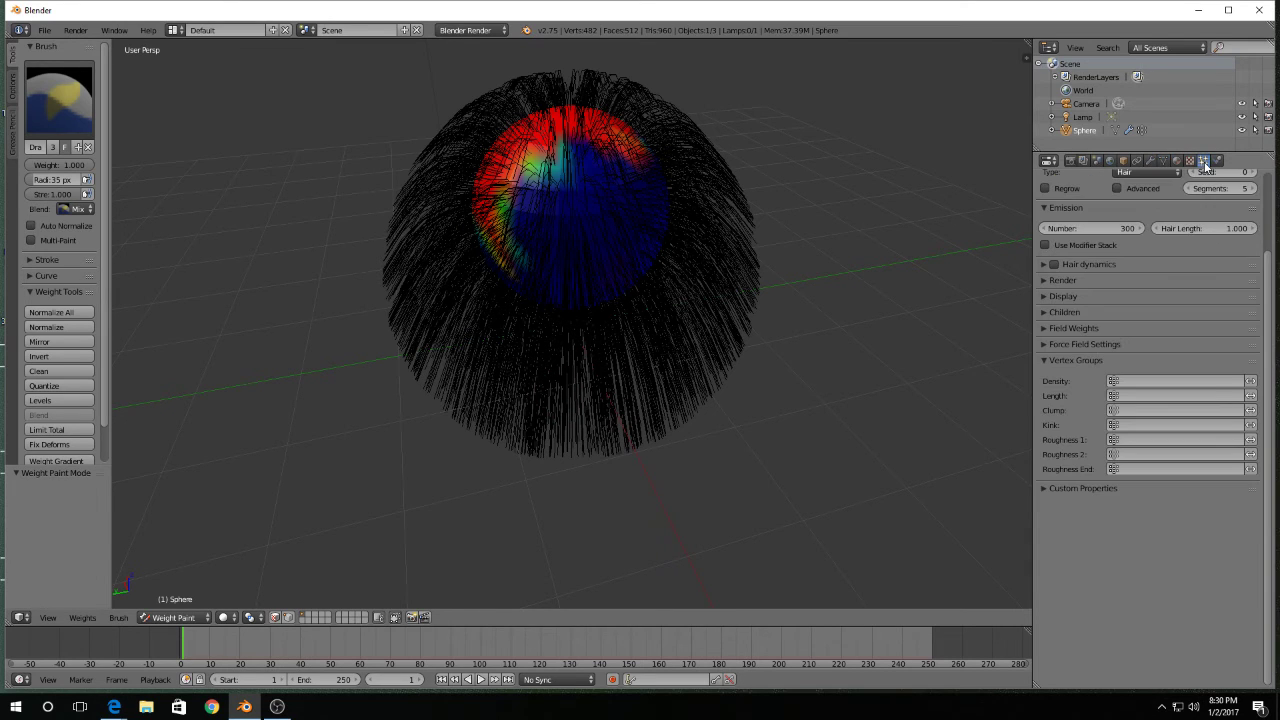
{"action": "left_click", "coordinate": [1132, 377]}
{"action": "left_click", "coordinate": [1125, 397]}
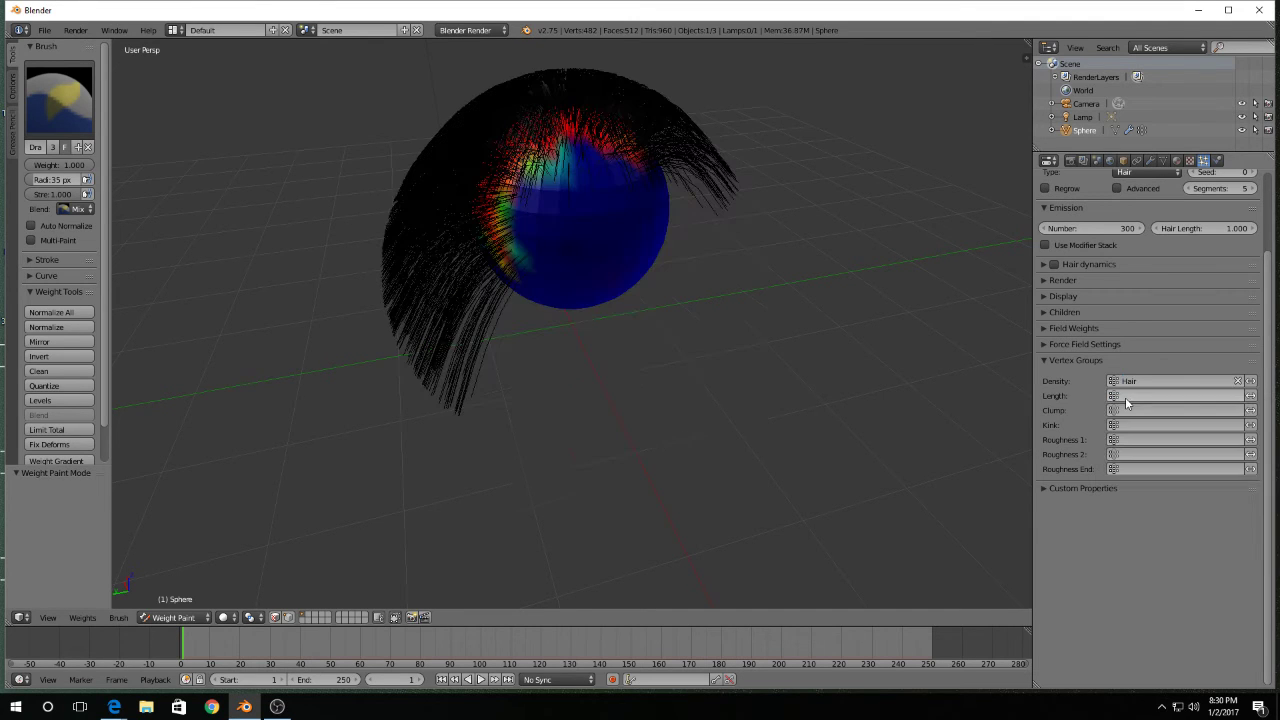
{"action": "mouse_move", "coordinate": [850, 377]}
{"action": "middle_mouse_down"}
{"action": "mouse_move", "coordinate": [762, 388]}
{"action": "mouse_move", "coordinate": [666, 316]}
{"action": "mouse_move", "coordinate": [640, 357]}
{"action": "mouse_move", "coordinate": [551, 337]}
{"action": "mouse_move", "coordinate": [467, 288]}
{"action": "mouse_move", "coordinate": [394, 329]}
{"action": "mouse_move", "coordinate": [371, 397]}
{"action": "mouse_move", "coordinate": [434, 426]}
{"action": "mouse_move", "coordinate": [511, 411]}
{"action": "mouse_move", "coordinate": [291, 351]}
{"action": "mouse_move", "coordinate": [306, 389]}
{"action": "mouse_move", "coordinate": [463, 412]}
{"action": "mouse_move", "coordinate": [596, 363]}
{"action": "middle_mouse_up"}
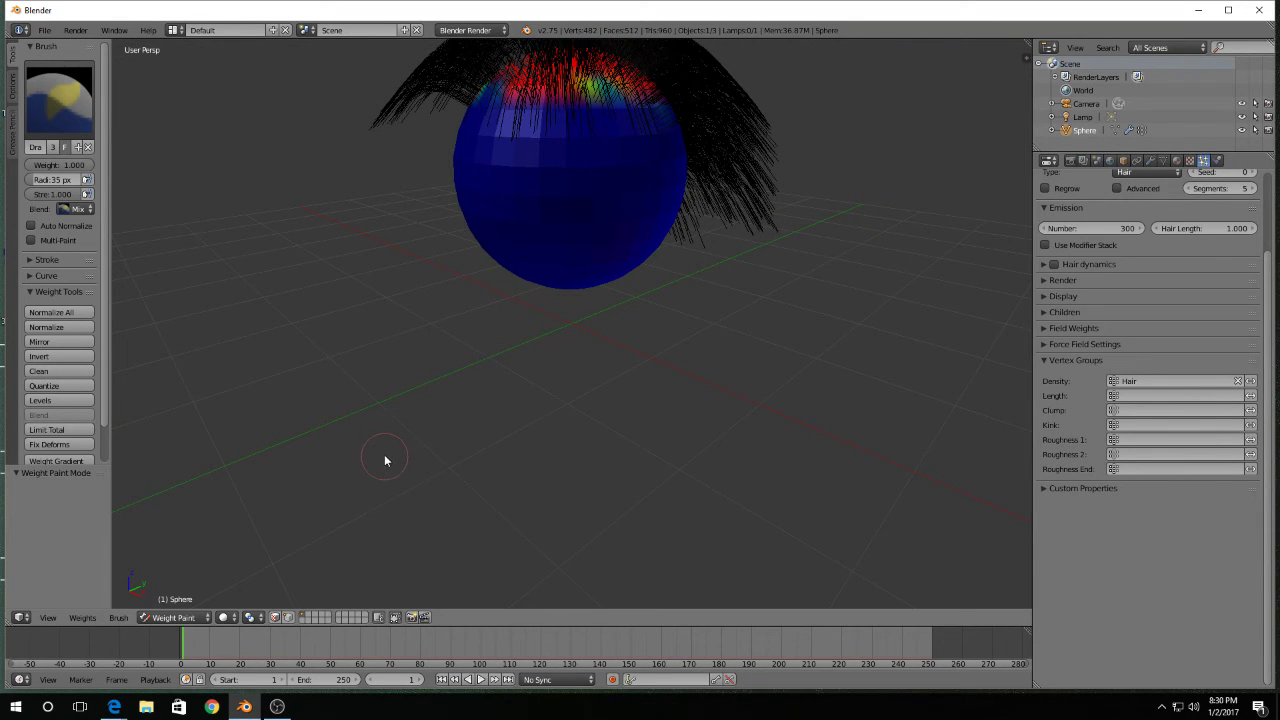
- Render the sphere to examine the hair limited to the painted area, and return to the 3D view
{"action": "key", "text": "F12"}
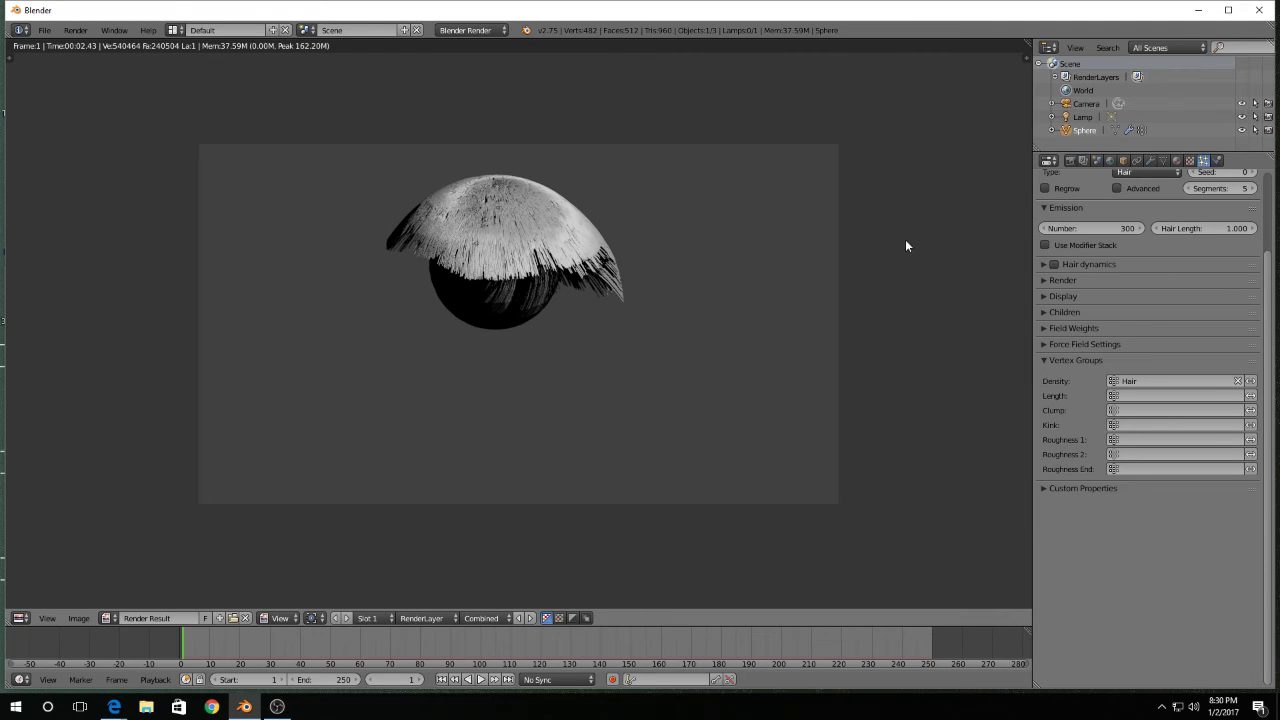
{"action": "left_click", "coordinate": [114, 706]}
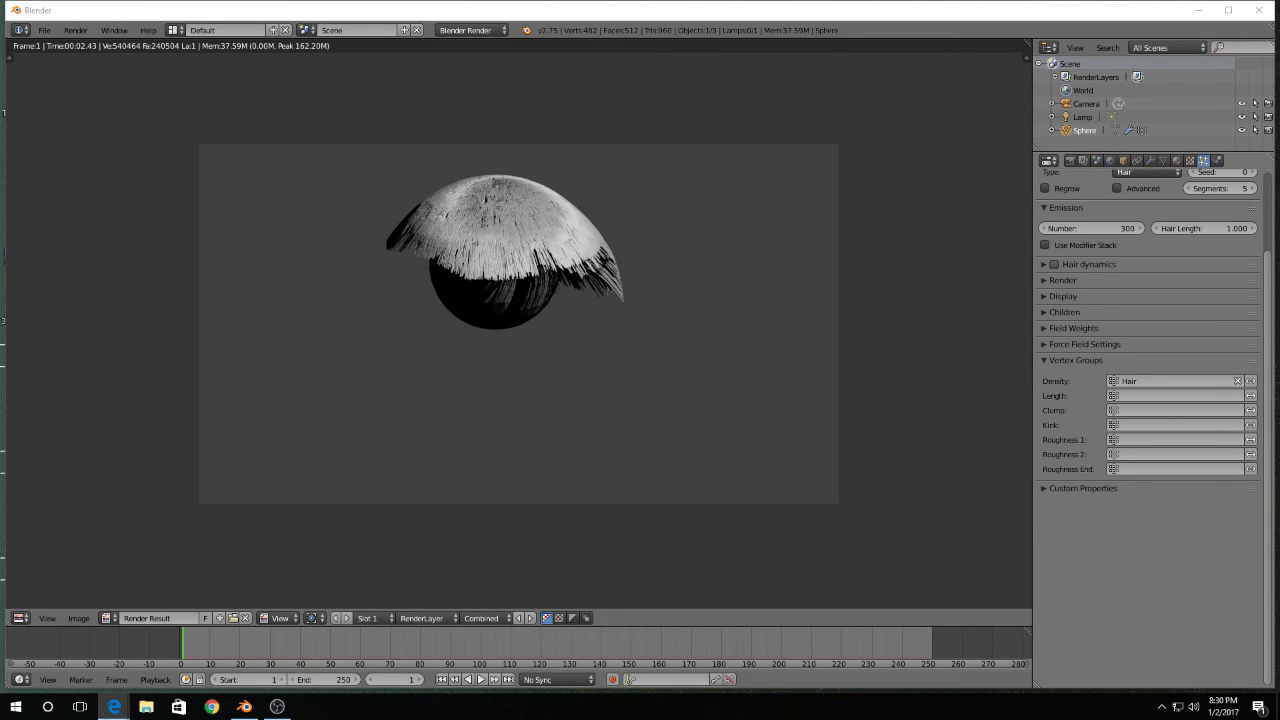
{"action": "left_click", "coordinate": [641, 321]}
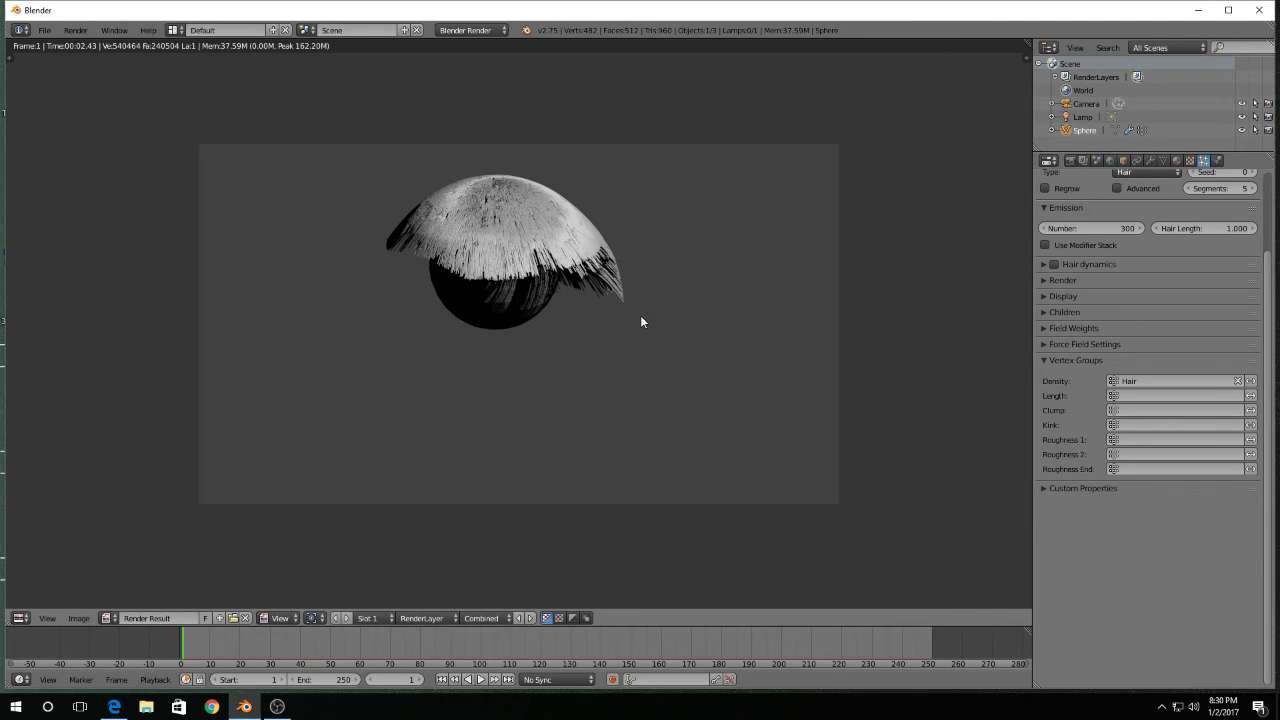
{"action": "key", "text": "Escape"}
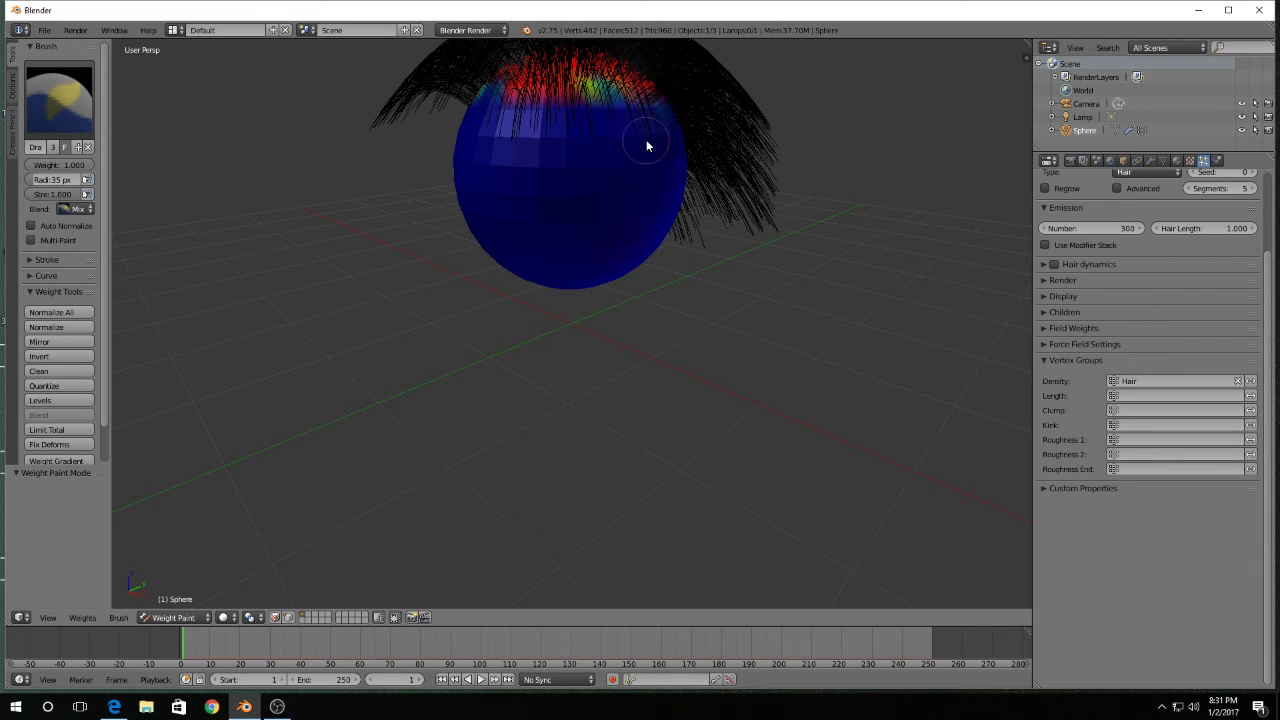
- Switch the sphere to Particle Edit mode with the whole head of guide hairs in view
{"action": "left_click", "coordinate": [186, 618]}
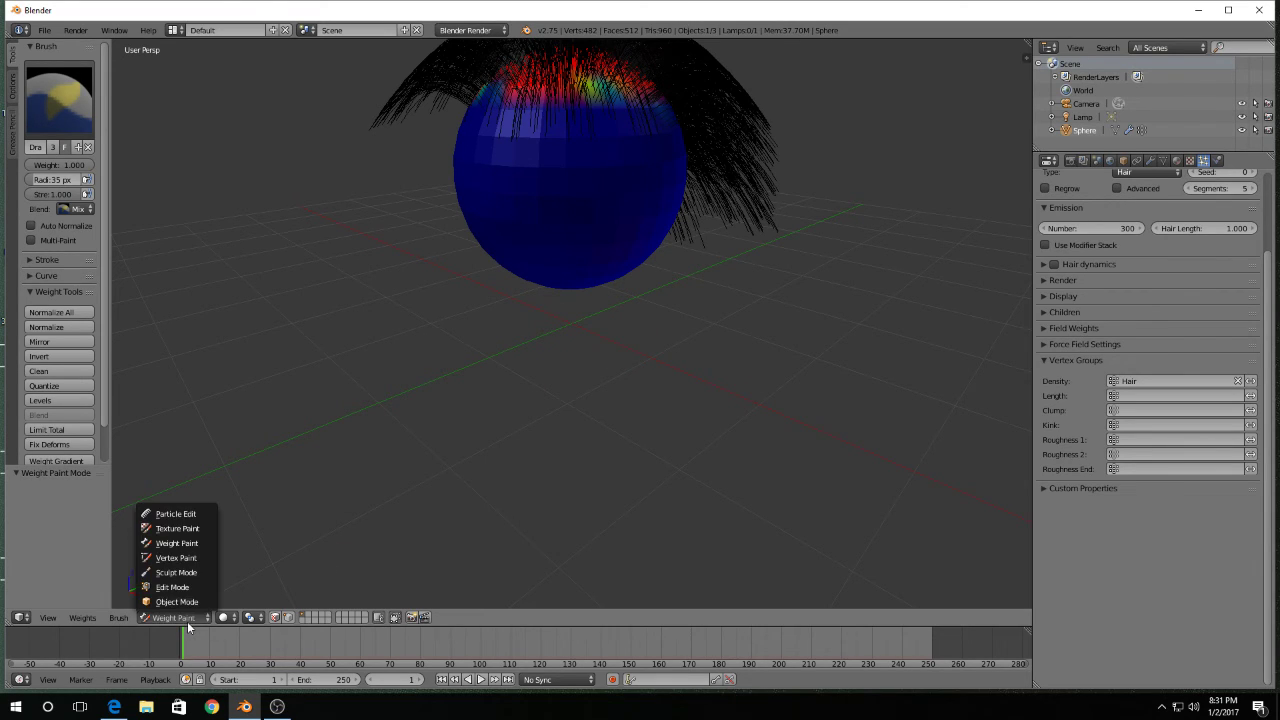
{"action": "left_click", "coordinate": [188, 514]}
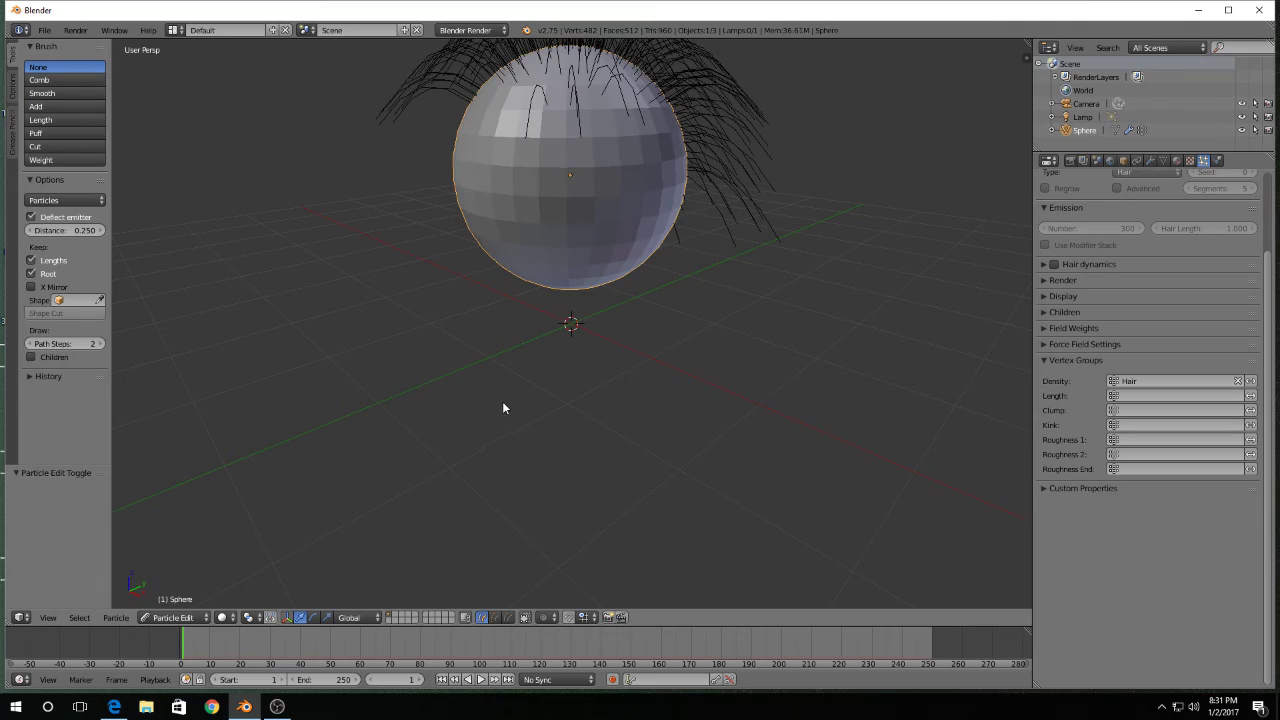
{"action": "middle_click_drag", "start_coordinate": [510, 402], "coordinate": [416, 384]}
{"action": "scroll", "coordinate": [683, 460], "scroll_direction": "down", "scroll_amount": 3}
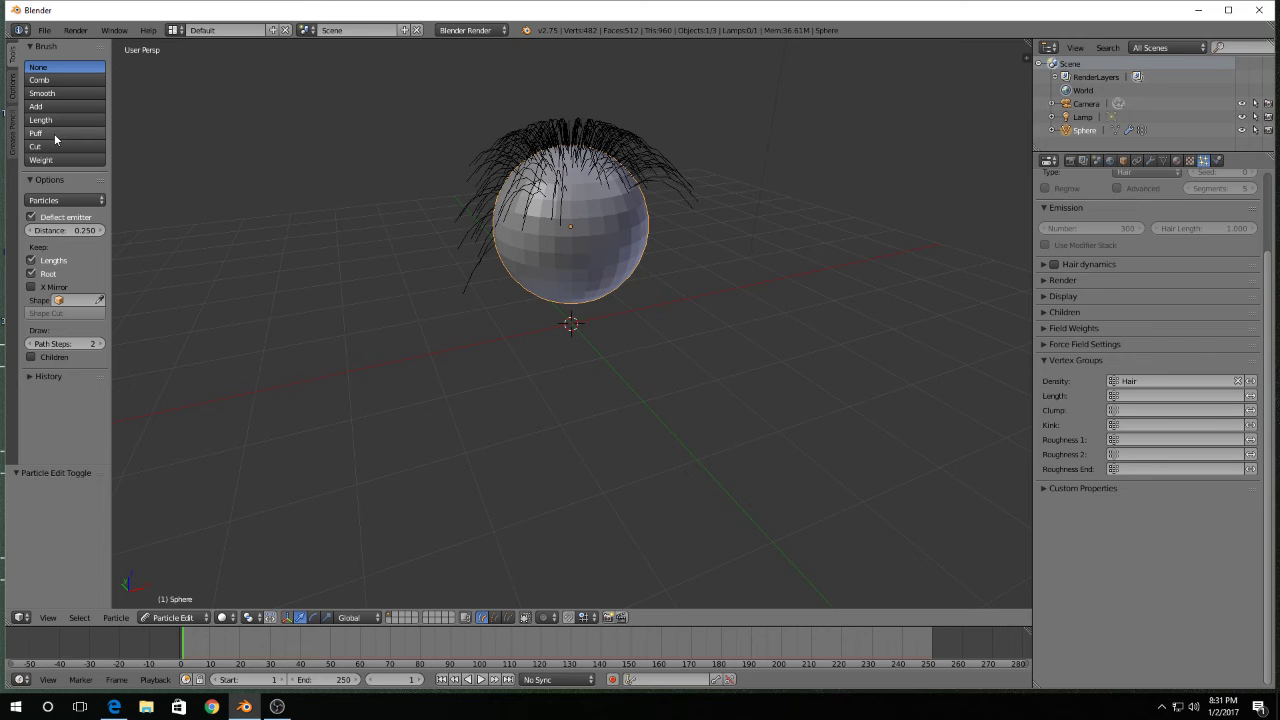
{"action": "middle_click_drag", "start_coordinate": [190, 219], "coordinate": [214, 236]}
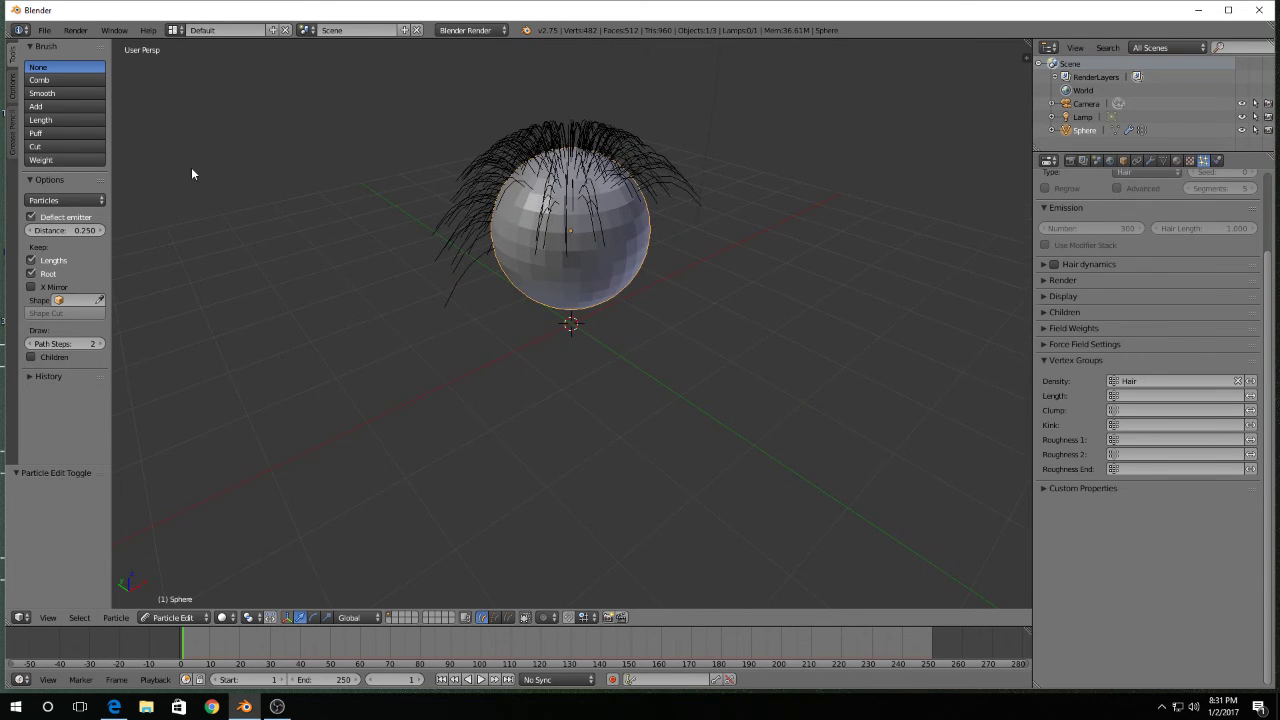
- Comb the front guide hairs sideways across the sphere with the Comb brush at 50 px radius and strength 1.000
{"action": "left_click", "coordinate": [60, 80]}
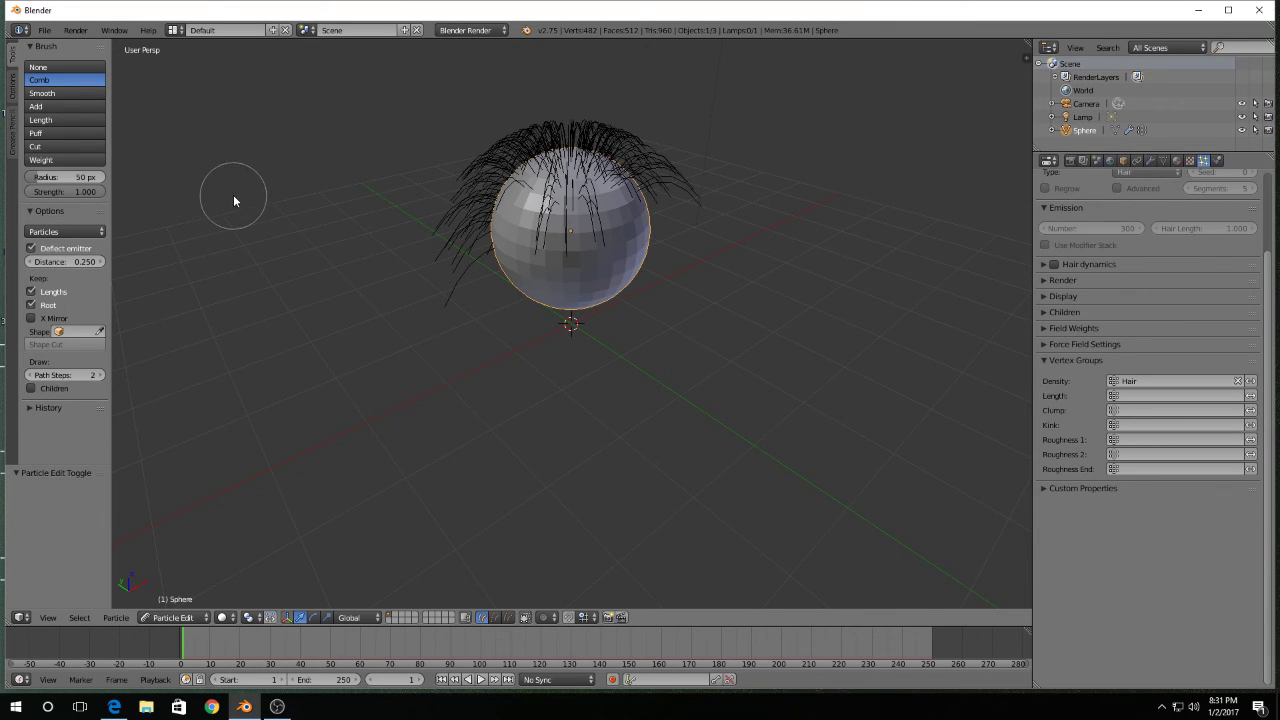
{"action": "middle_click_drag", "start_coordinate": [233, 194], "coordinate": [182, 168]}
{"action": "mouse_move", "coordinate": [549, 191]}
{"action": "left_mouse_down"}
{"action": "mouse_move", "coordinate": [515, 150]}
{"action": "mouse_move", "coordinate": [555, 165]}
{"action": "mouse_move", "coordinate": [540, 160]}
{"action": "mouse_move", "coordinate": [605, 146]}
{"action": "mouse_move", "coordinate": [515, 140]}
{"action": "mouse_move", "coordinate": [566, 129]}
{"action": "mouse_move", "coordinate": [537, 157]}
{"action": "mouse_move", "coordinate": [543, 134]}
{"action": "mouse_move", "coordinate": [594, 137]}
{"action": "mouse_move", "coordinate": [649, 177]}
{"action": "mouse_move", "coordinate": [624, 243]}
{"action": "left_mouse_up"}
{"action": "middle_click_drag", "start_coordinate": [649, 342], "coordinate": [534, 260]}
{"action": "middle_click_drag", "start_coordinate": [786, 196], "coordinate": [897, 261]}
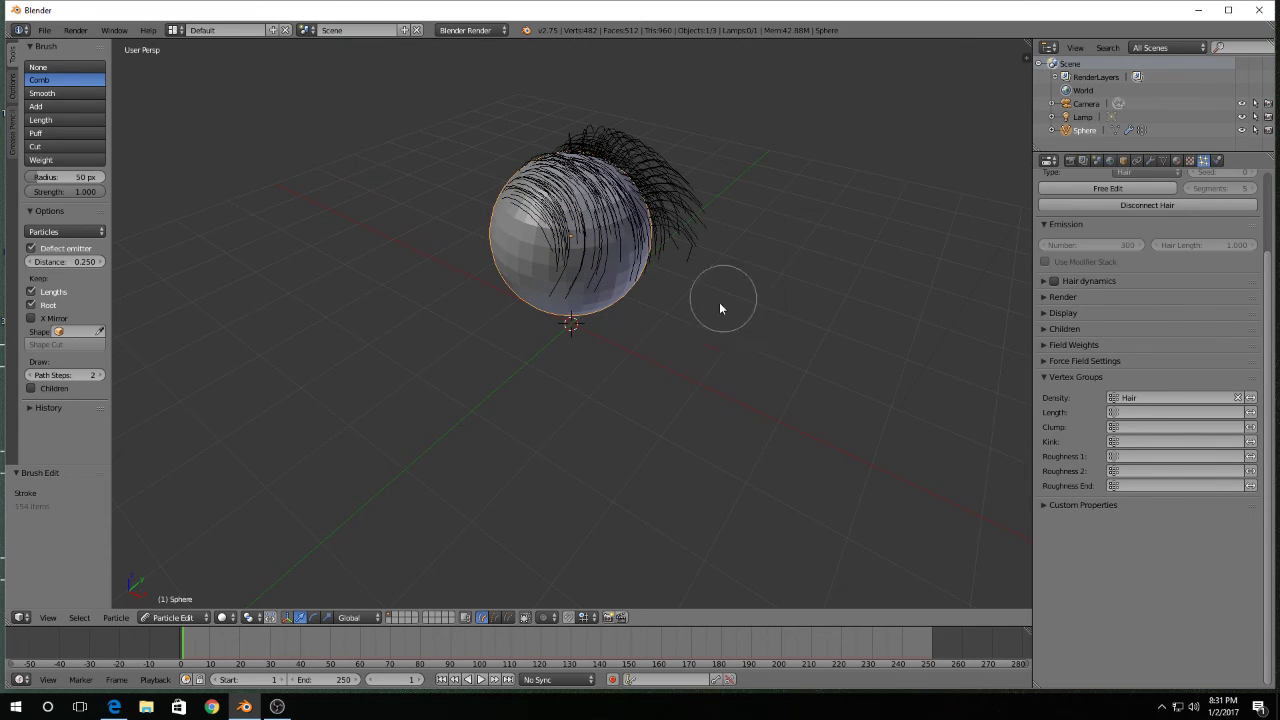
- Render the combed hair, close the render and inspect the combed strands from several angles
{"action": "key", "text": "F12"}
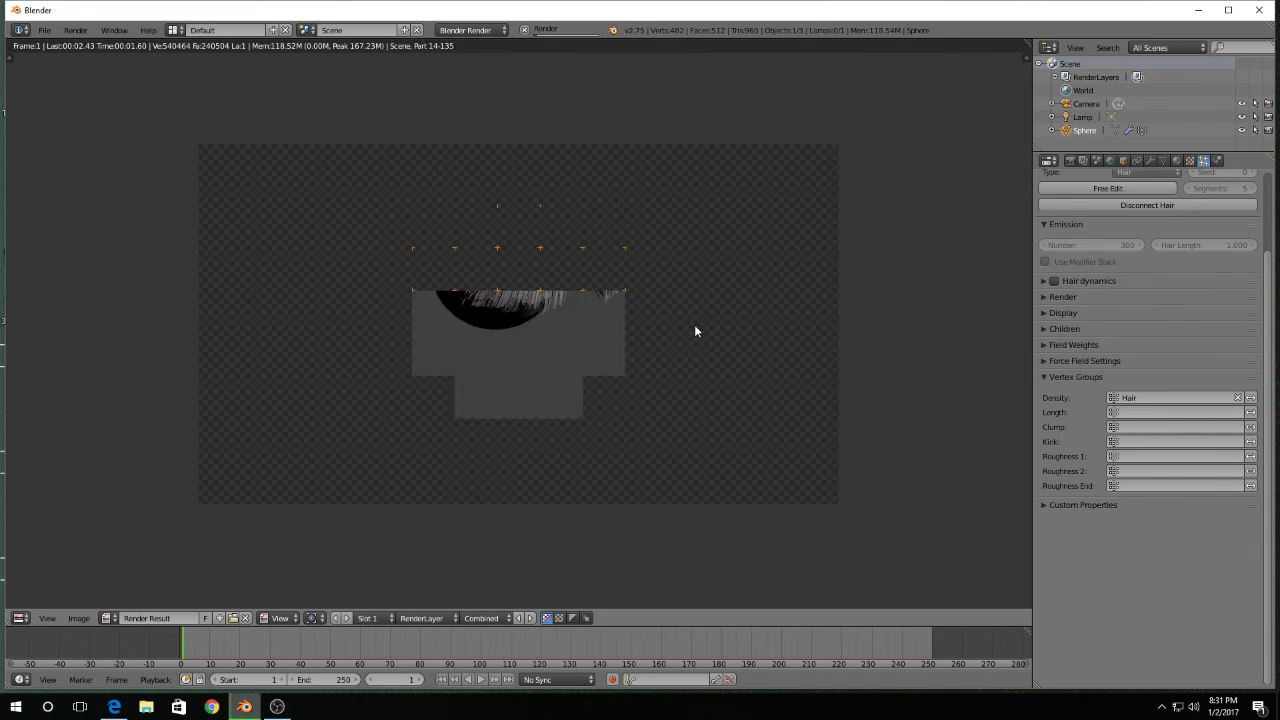
{"action": "middle_click_drag", "start_coordinate": [538, 343], "coordinate": [479, 338]}
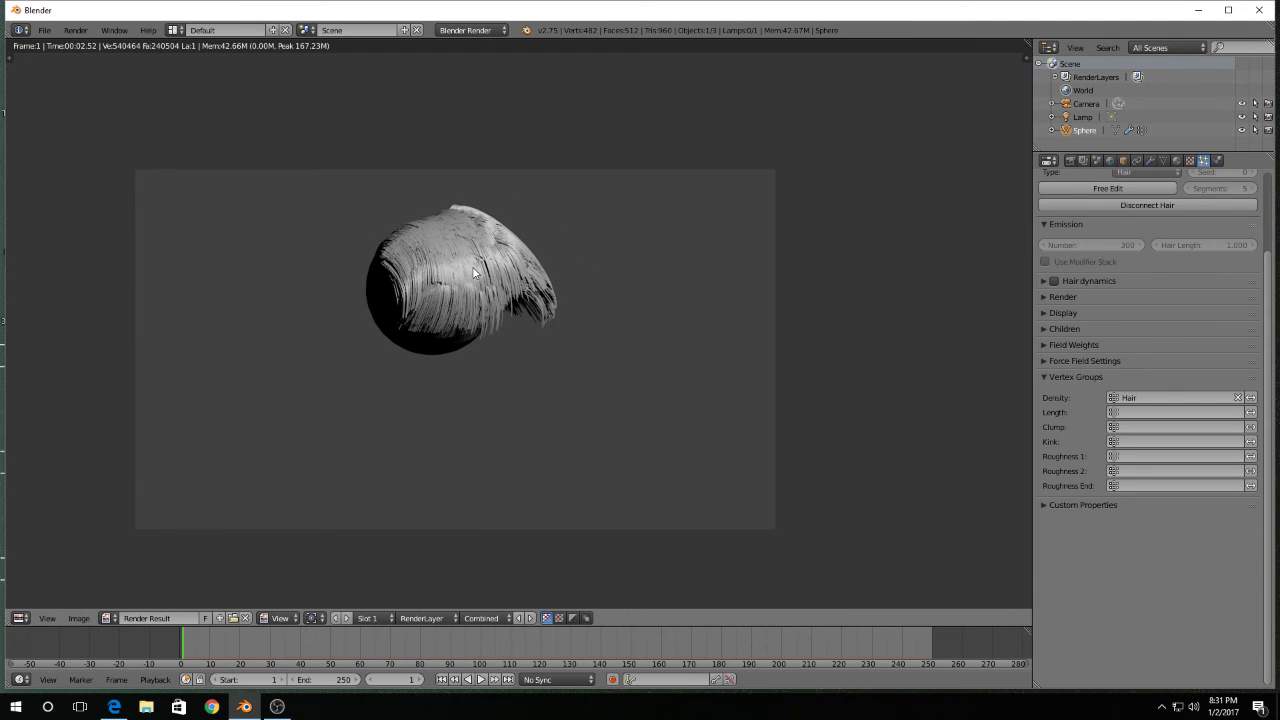
{"action": "key", "text": "Escape"}
{"action": "middle_click_drag", "start_coordinate": [715, 286], "coordinate": [457, 269]}
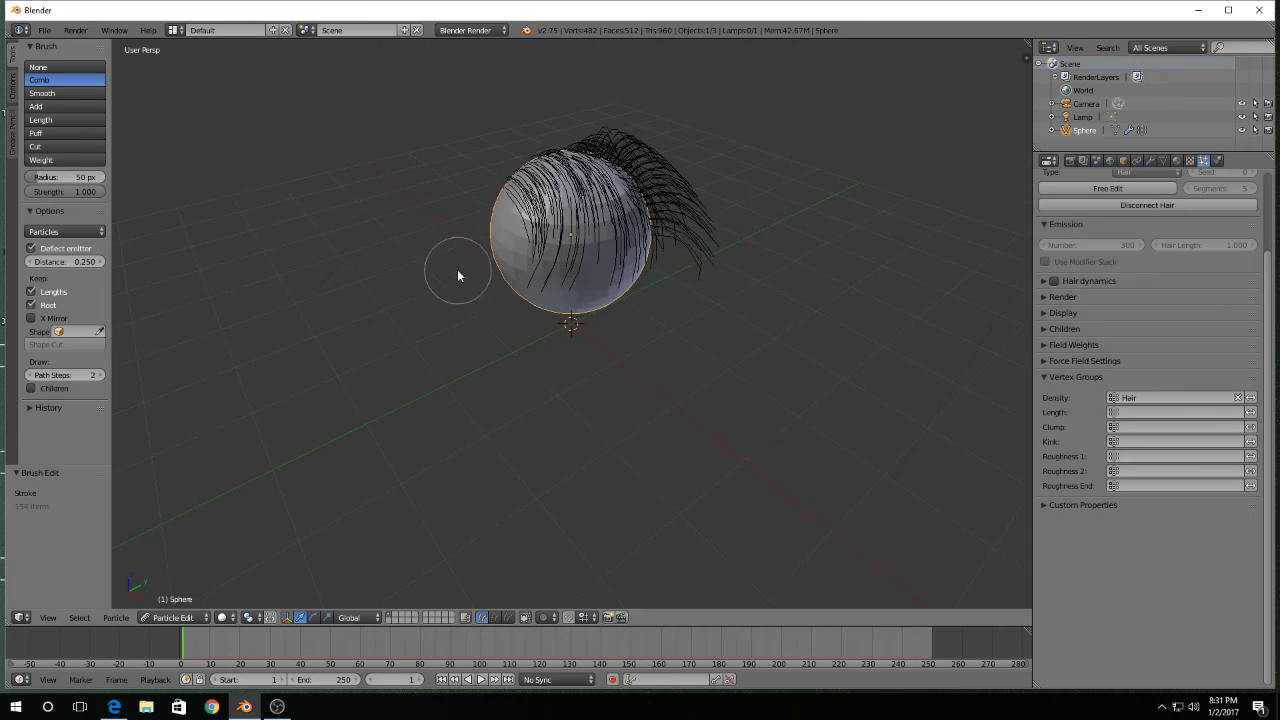
{"action": "mouse_move", "coordinate": [434, 157]}
{"action": "middle_mouse_down"}
{"action": "mouse_move", "coordinate": [649, 284]}
{"action": "mouse_move", "coordinate": [648, 191]}
{"action": "mouse_move", "coordinate": [600, 143]}
{"action": "mouse_move", "coordinate": [543, 143]}
{"action": "middle_mouse_up"}
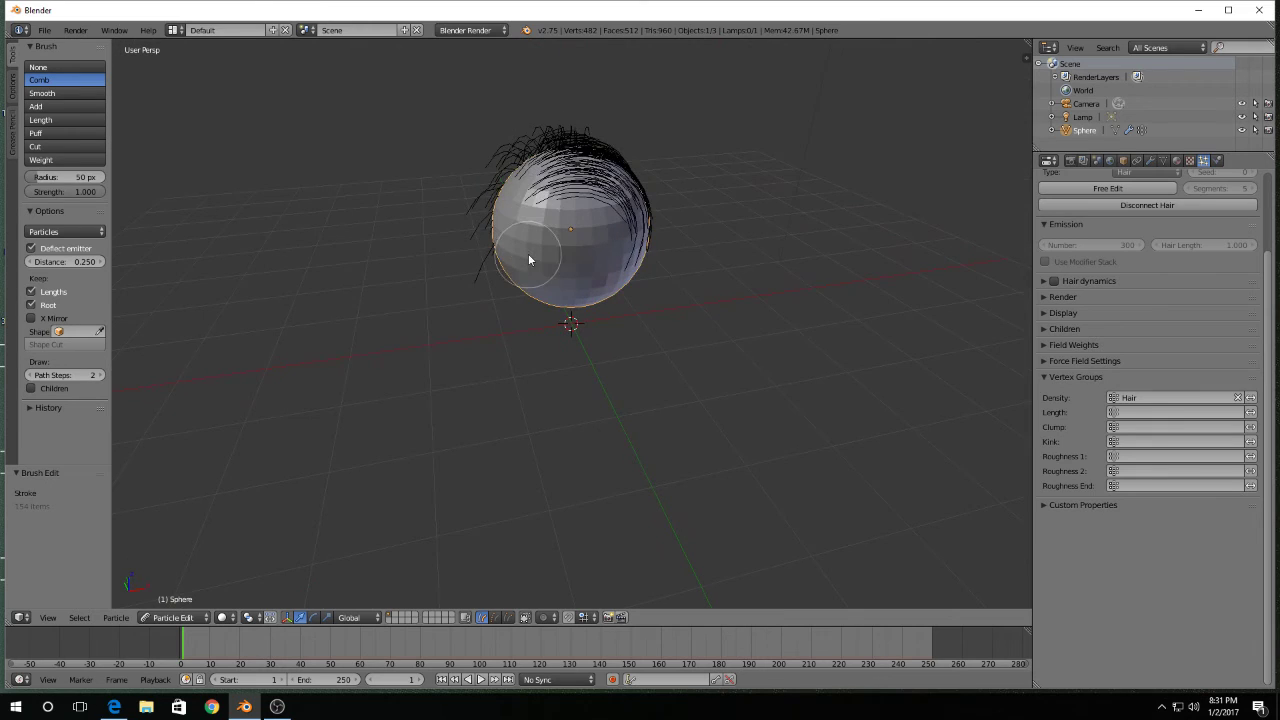
{"action": "middle_click_drag", "start_coordinate": [529, 258], "coordinate": [556, 257]}
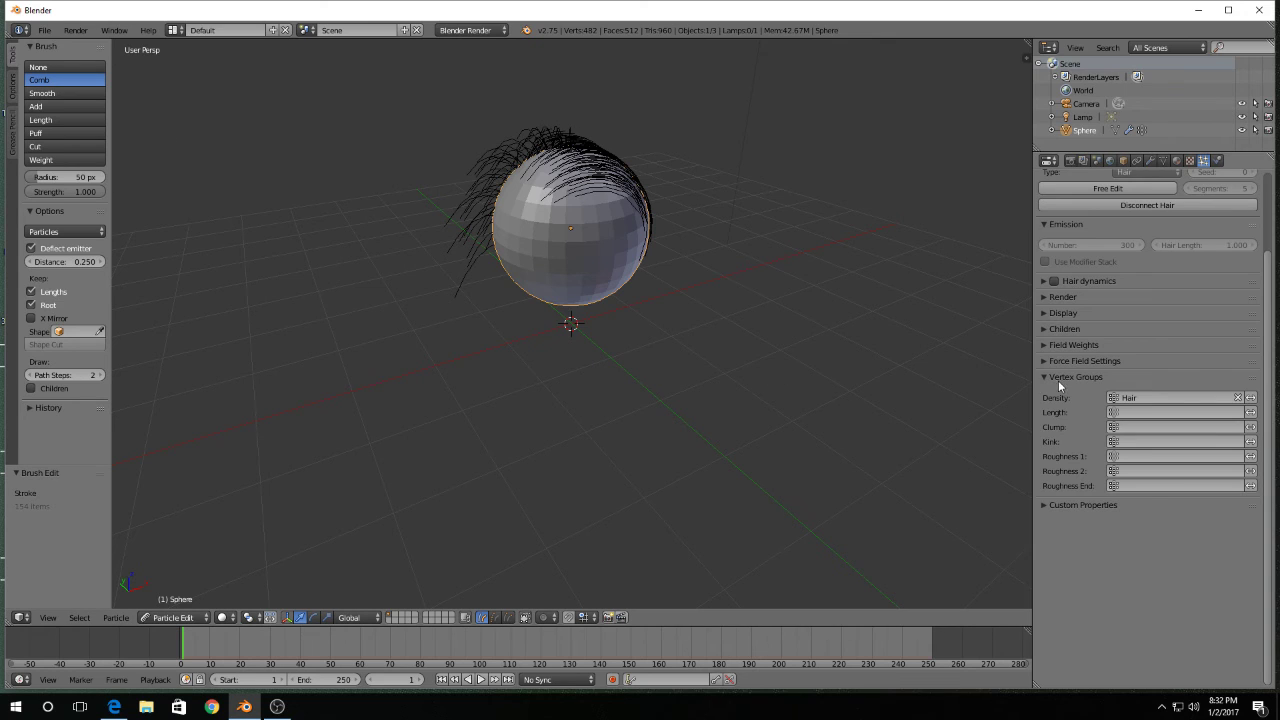
- Collapse the particle system's vertex group settings and return the sphere to Object Mode
{"action": "left_click", "coordinate": [1062, 378]}
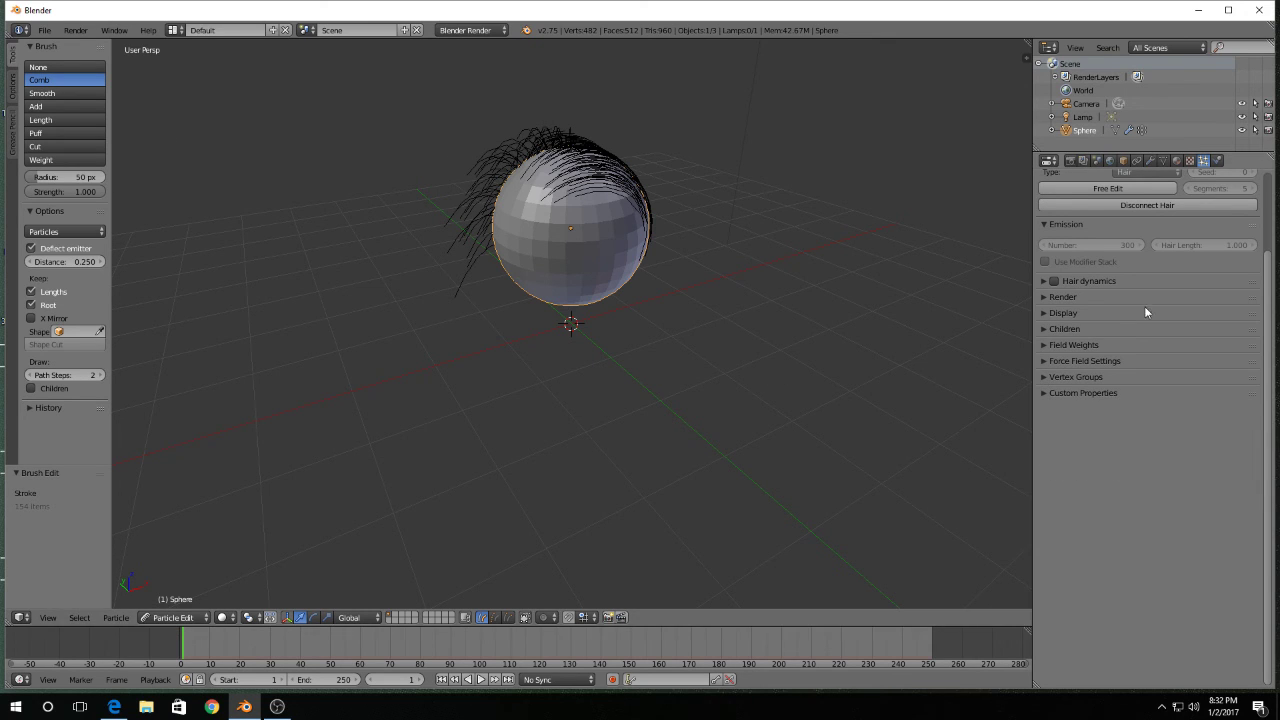
{"action": "scroll", "coordinate": [1104, 403], "scroll_direction": "up", "scroll_amount": 3}
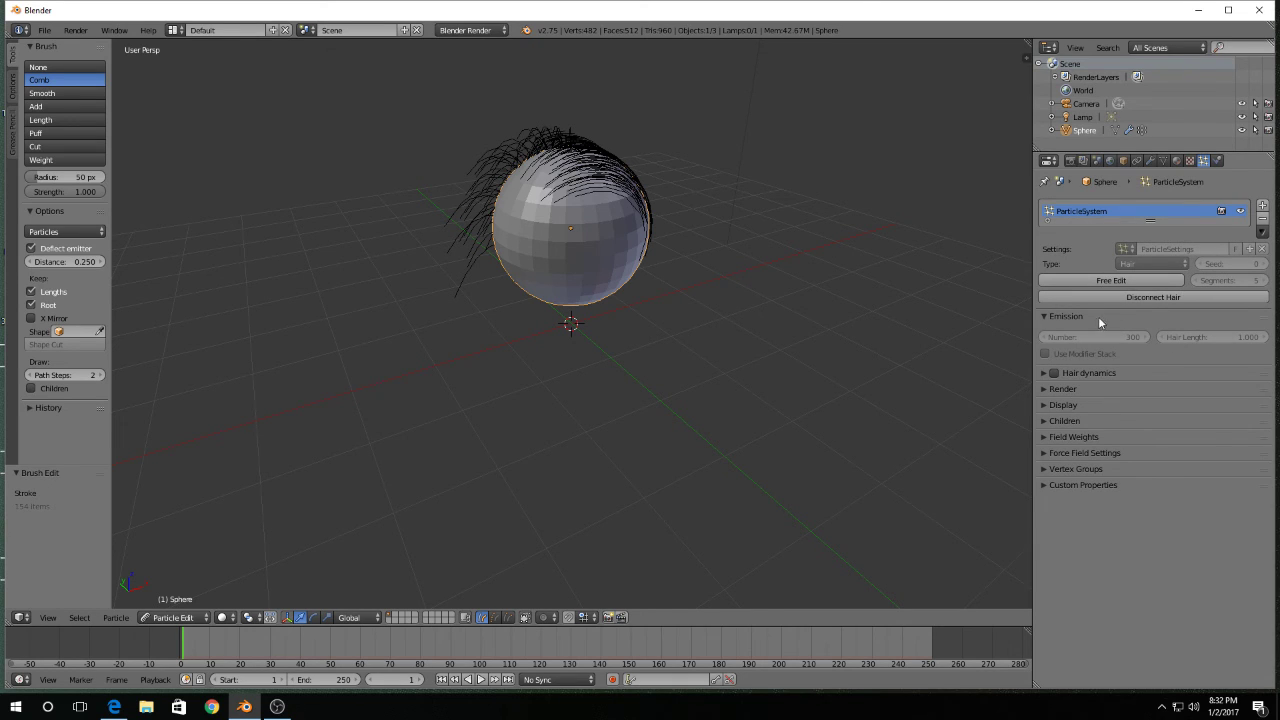
{"action": "left_click", "coordinate": [180, 620]}
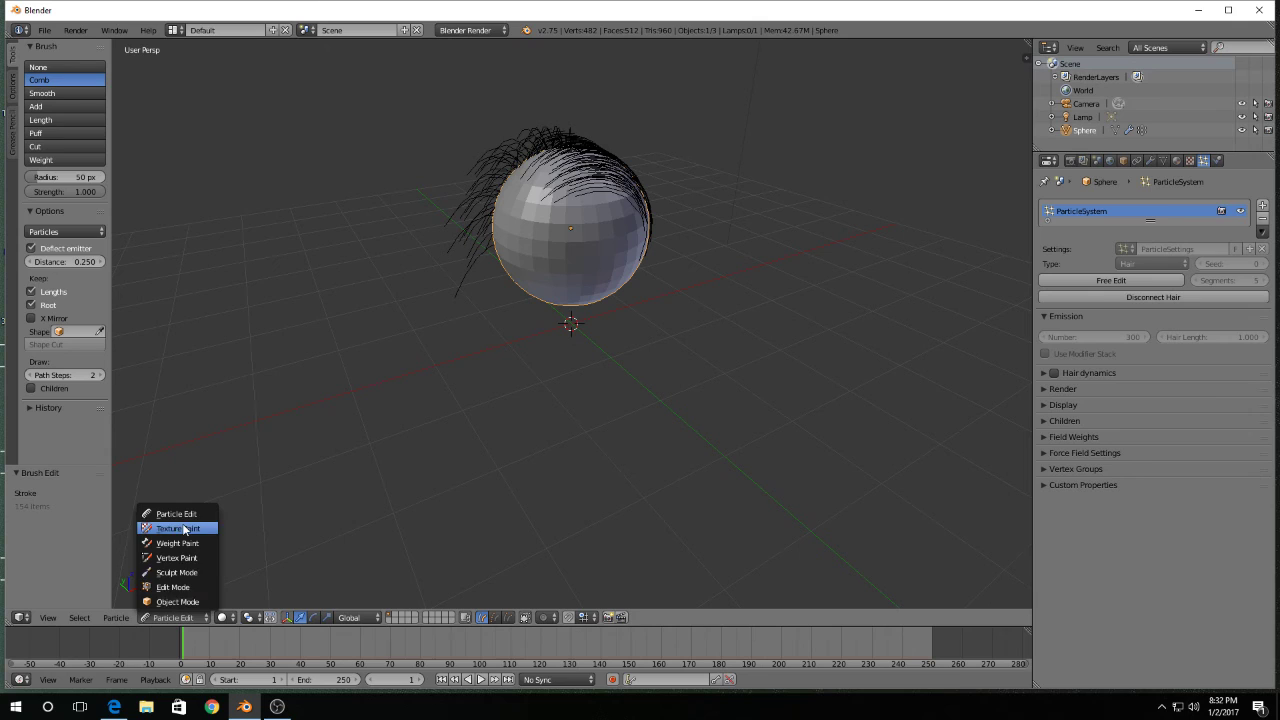
{"action": "left_click", "coordinate": [175, 603]}
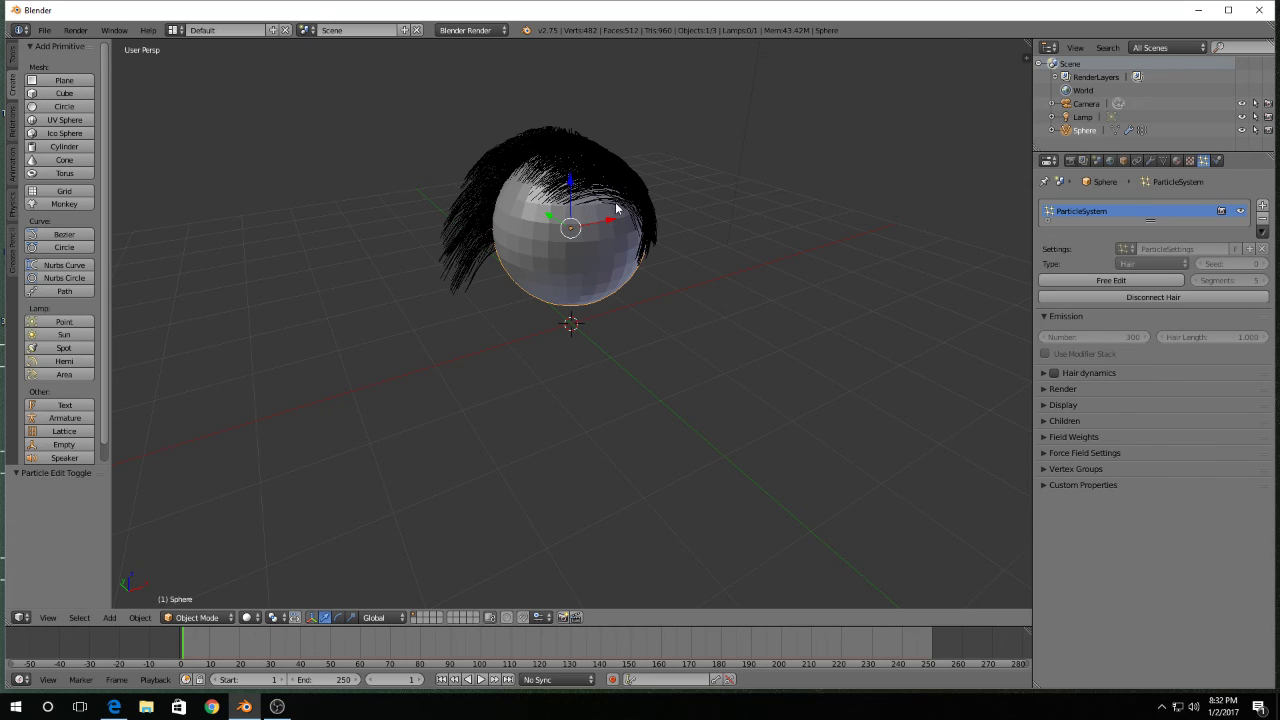
- Review the children settings and vertex group assignments of the sphere's hair, collapsing each section again
{"action": "left_click", "coordinate": [1046, 420]}
{"action": "scroll", "coordinate": [1084, 470], "scroll_direction": "down", "scroll_amount": 2}
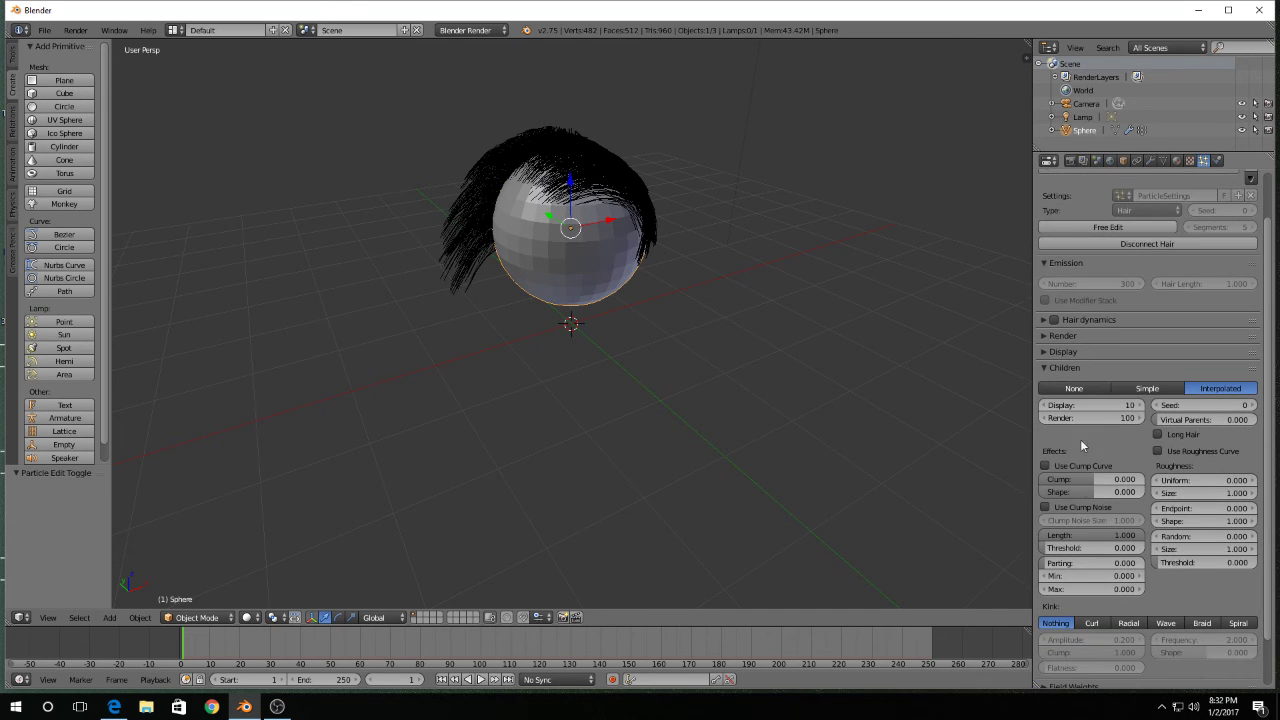
{"action": "left_click", "coordinate": [1044, 368]}
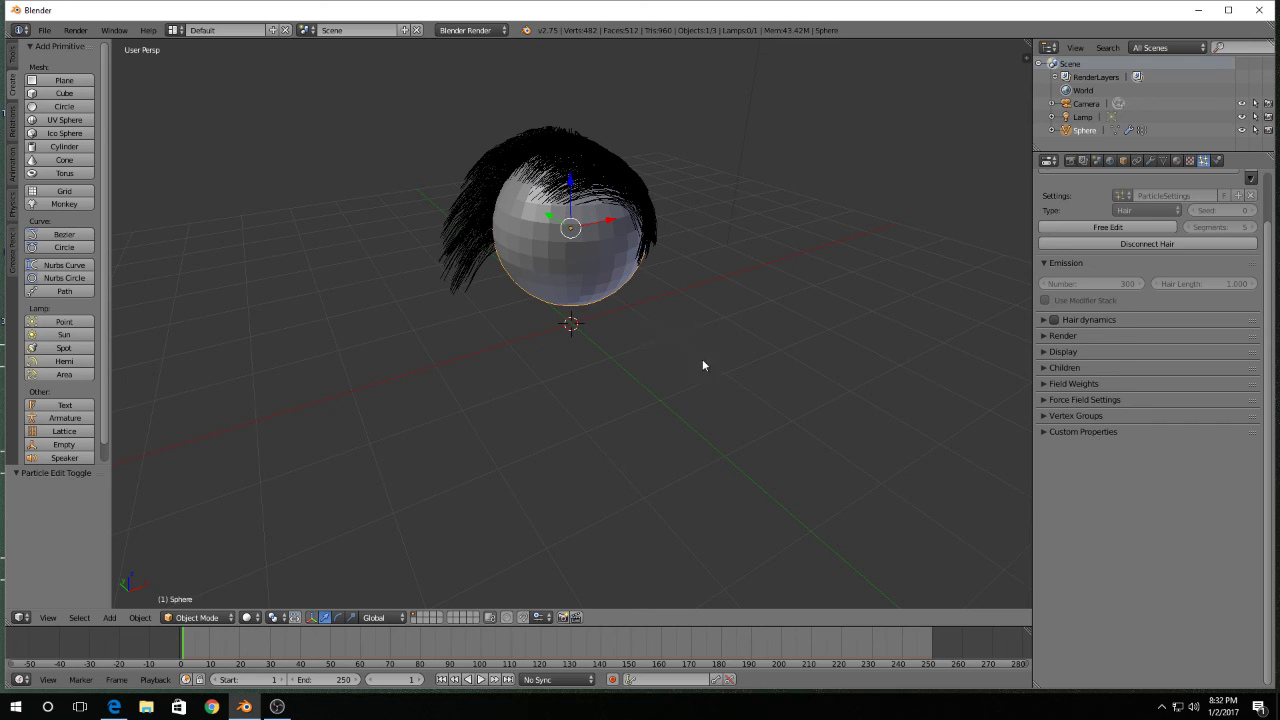
{"action": "left_click", "coordinate": [1051, 416]}
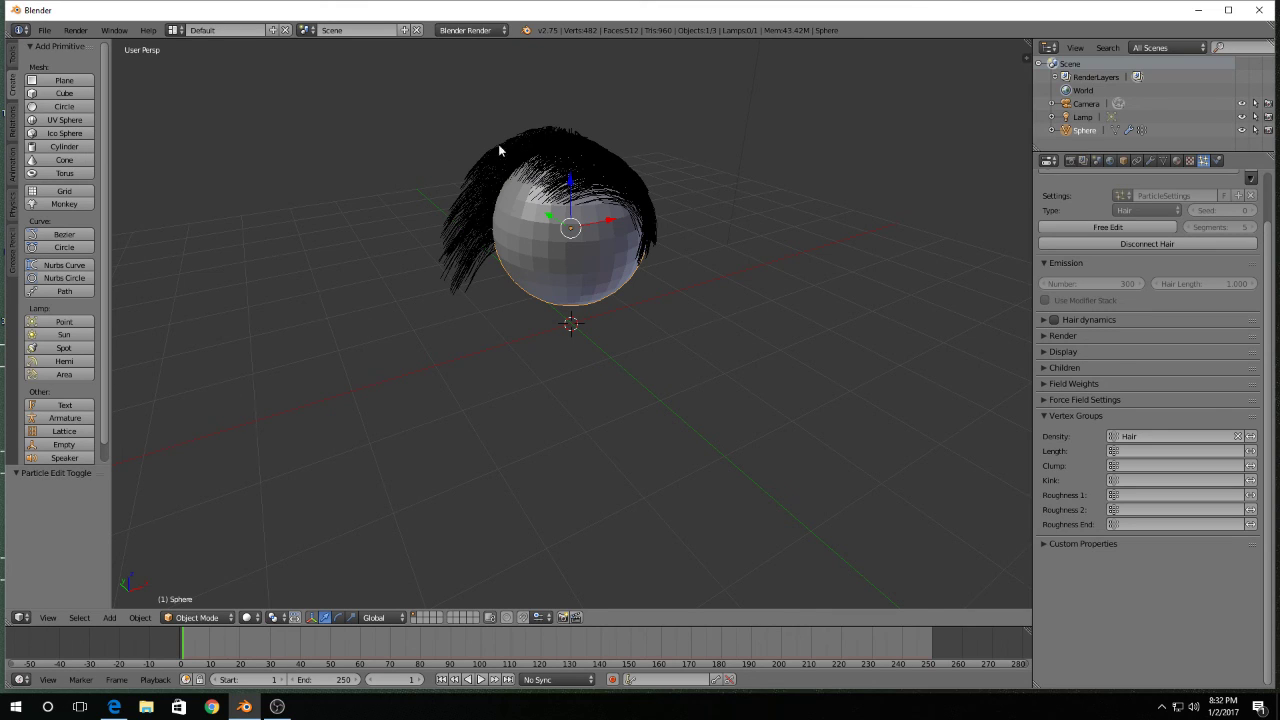
{"action": "left_click", "coordinate": [1044, 416]}
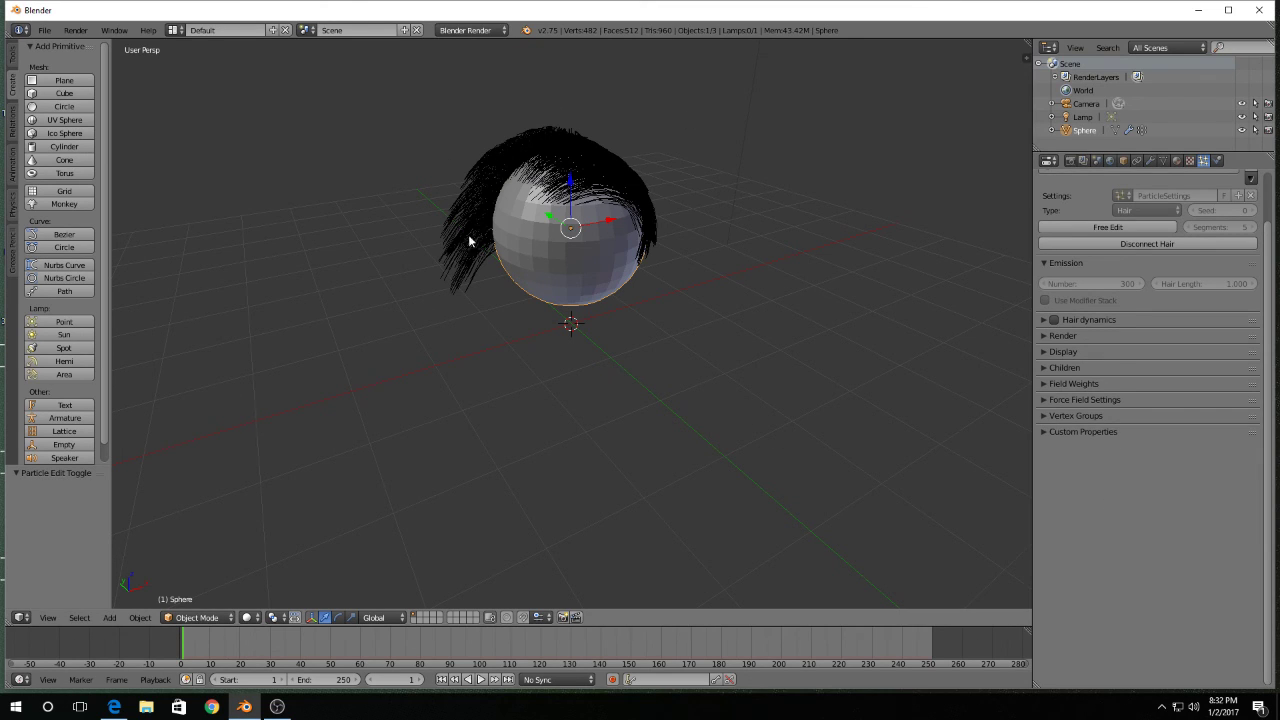
{"action": "left_click", "coordinate": [207, 615]}
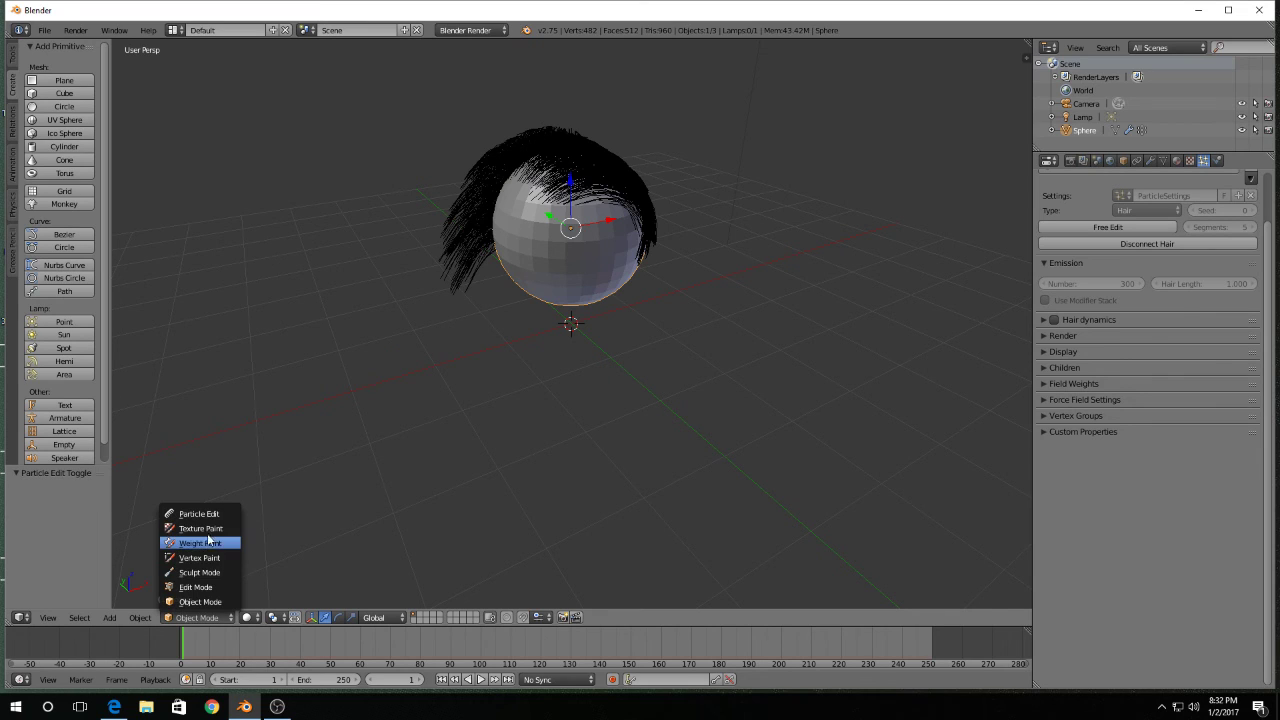
{"action": "left_click", "coordinate": [447, 507]}
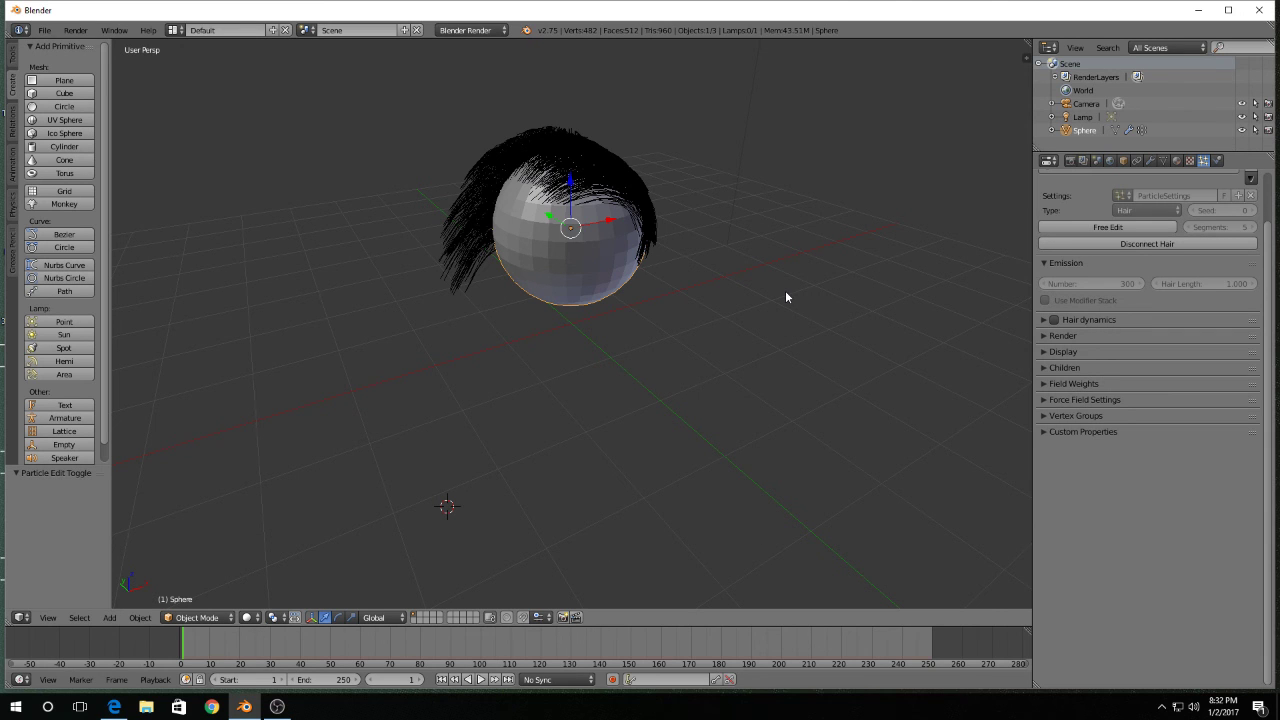
- Add a plane beside the sphere and give it a new particle system of type Hair
{"action": "scroll", "coordinate": [786, 293], "scroll_direction": "down", "scroll_amount": 2}
{"action": "scroll", "coordinate": [786, 293], "scroll_direction": "up", "scroll_amount": 4}
{"action": "mouse_move", "coordinate": [786, 293]}
{"action": "middle_mouse_down"}
{"action": "mouse_move", "coordinate": [777, 384]}
{"action": "mouse_move", "coordinate": [803, 277]}
{"action": "middle_mouse_up"}
{"action": "scroll", "coordinate": [291, 226], "scroll_direction": "up", "scroll_amount": 2}
{"action": "scroll", "coordinate": [300, 243], "scroll_direction": "down", "scroll_amount": 3}
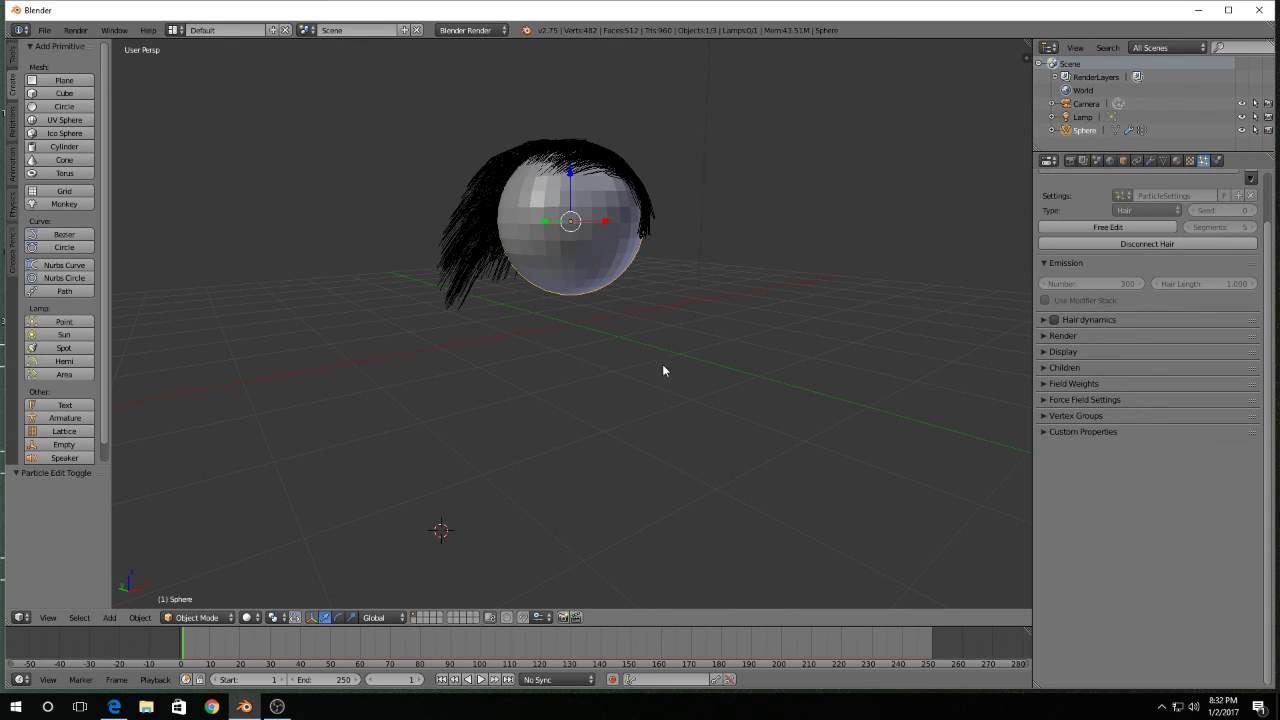
{"action": "left_click", "coordinate": [64, 80]}
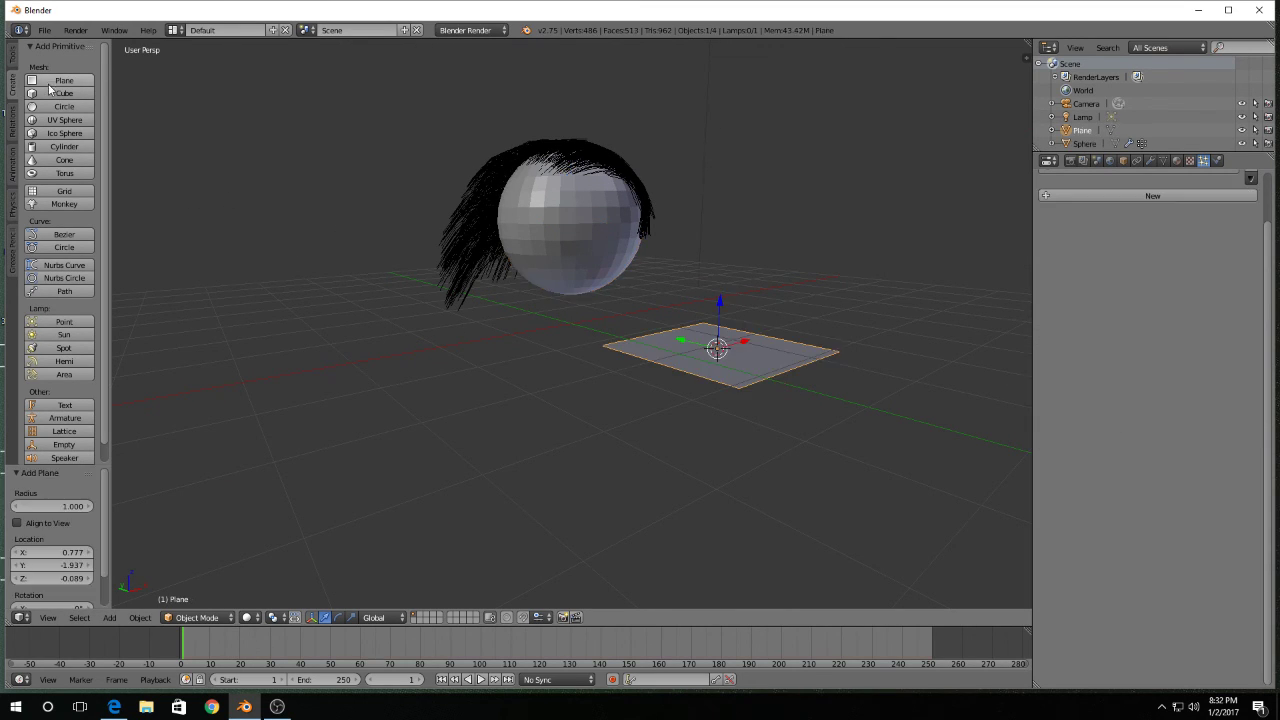
{"action": "left_click", "coordinate": [1185, 195]}
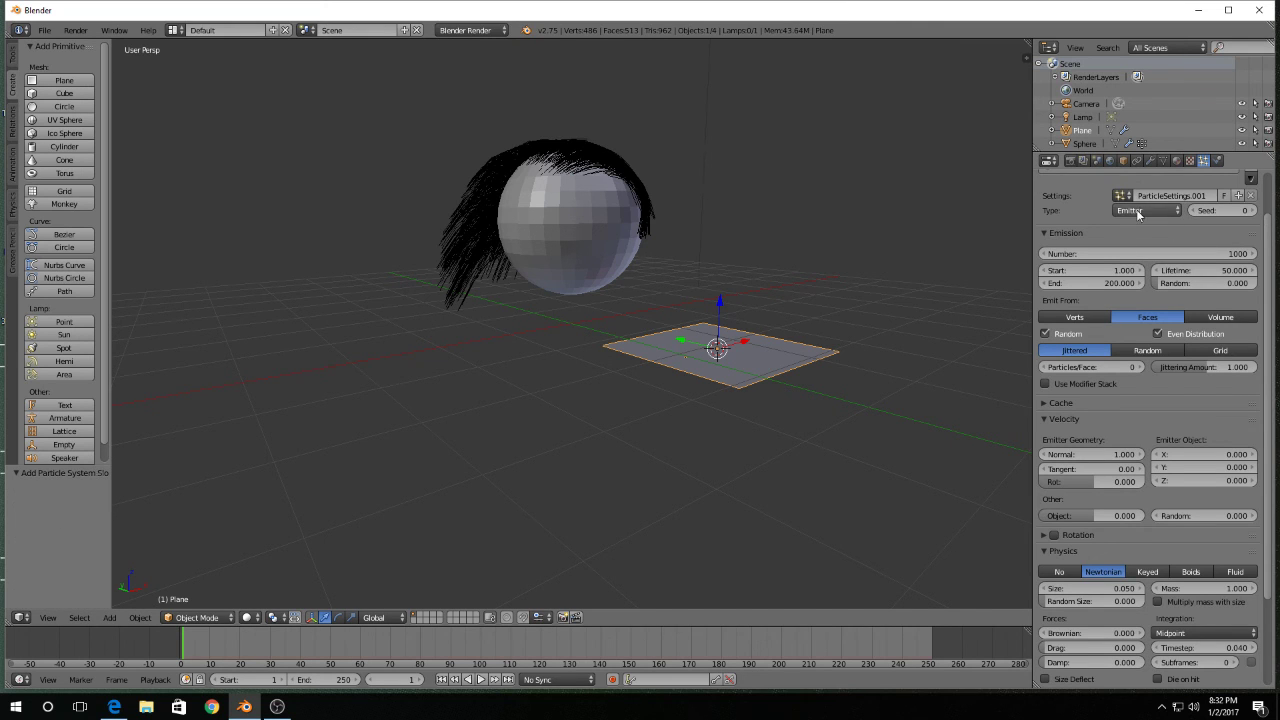
{"action": "left_click", "coordinate": [1145, 211]}
{"action": "left_click", "coordinate": [1140, 187]}
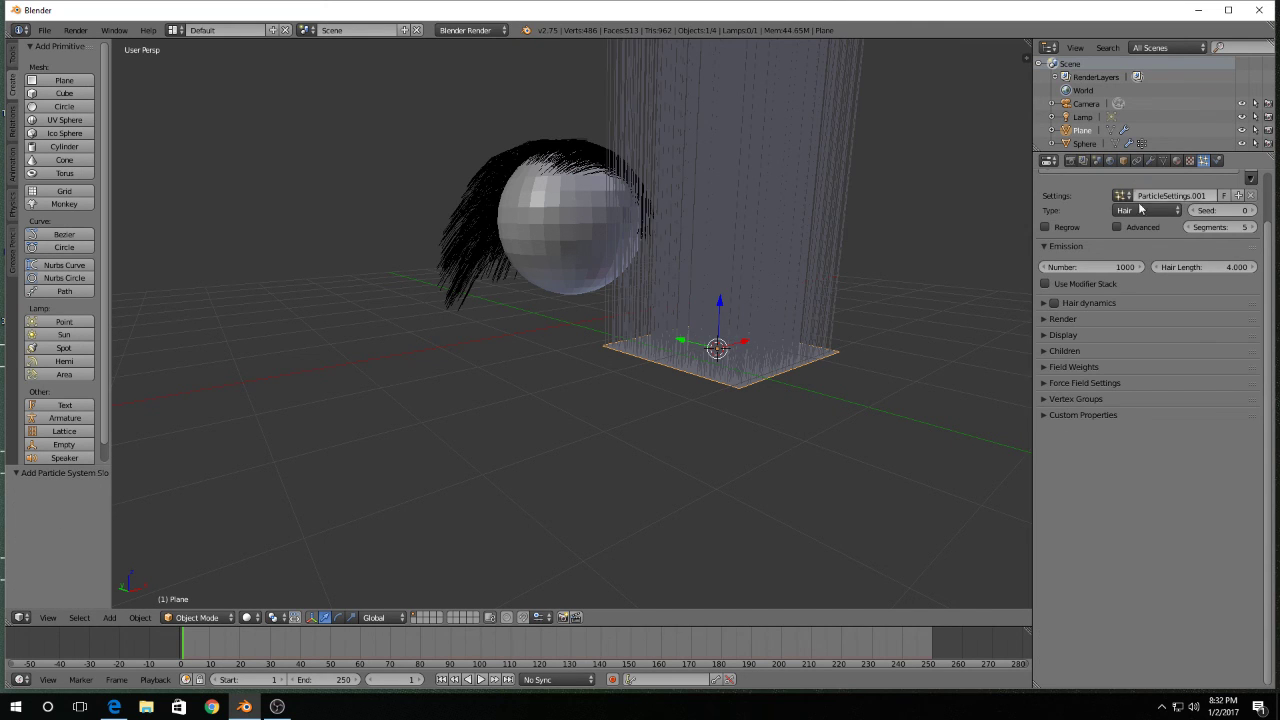
- Set the plane's hair length to 0.2 and its number of hair strands to 300
{"action": "left_click", "coordinate": [1240, 267]}
{"action": "type", "text": "0.2"}
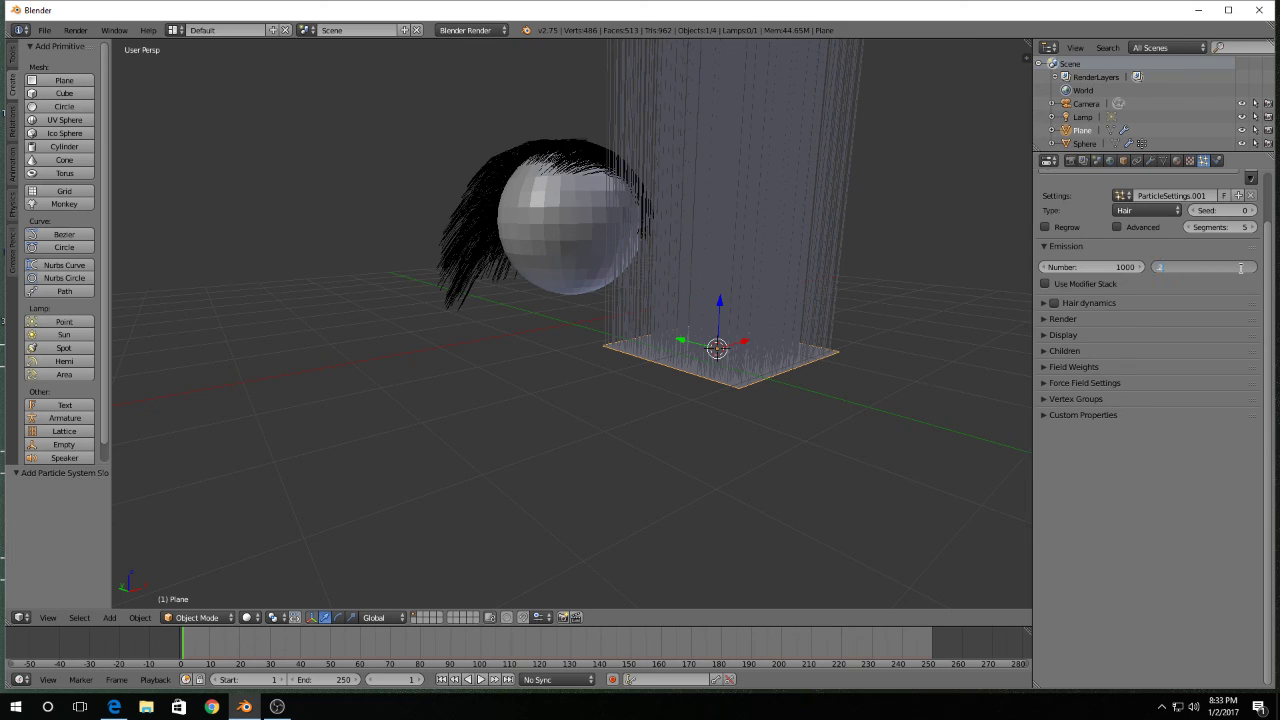
{"action": "key", "text": "Return"}
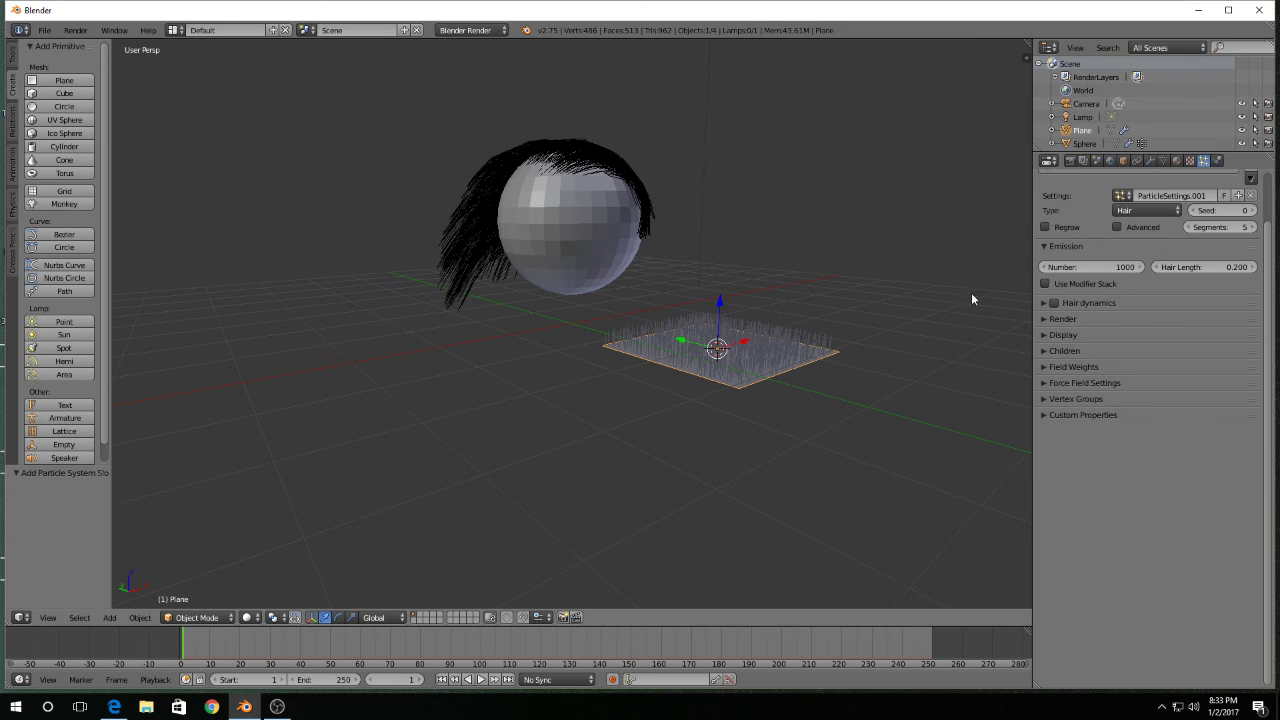
{"action": "left_click", "coordinate": [1110, 267]}
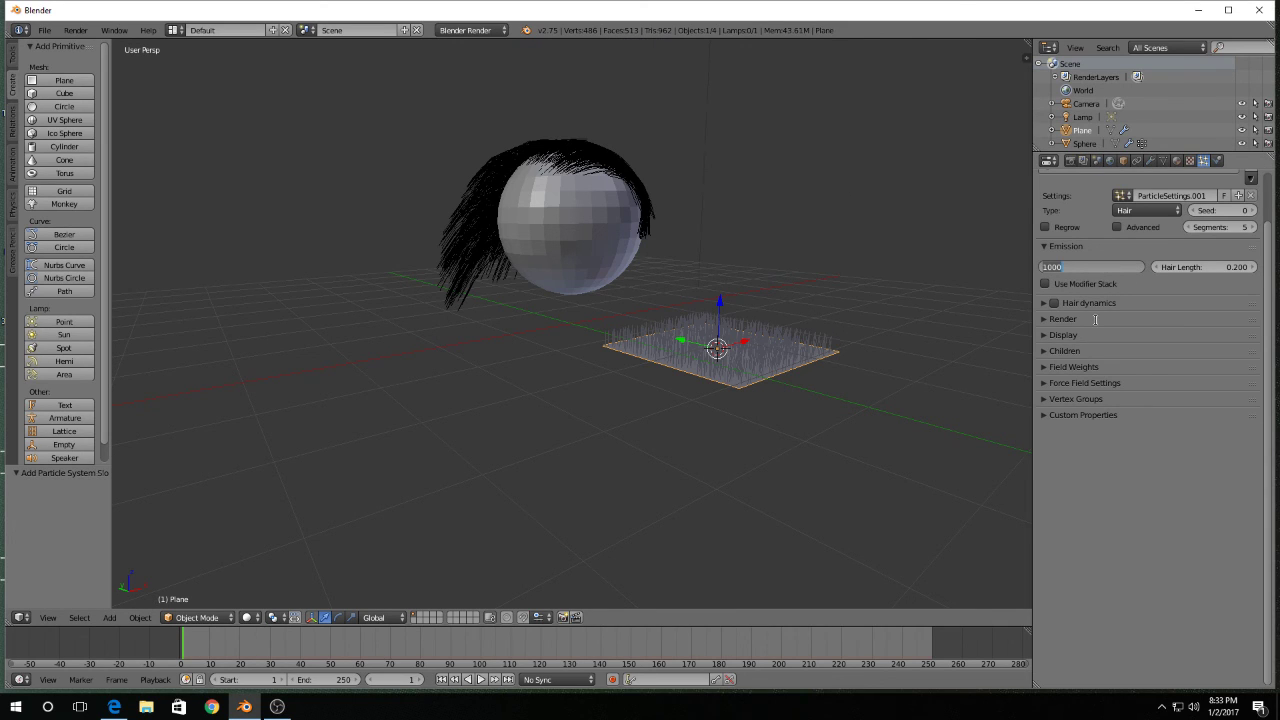
{"action": "type", "text": "300"}
{"action": "key", "text": "Return"}
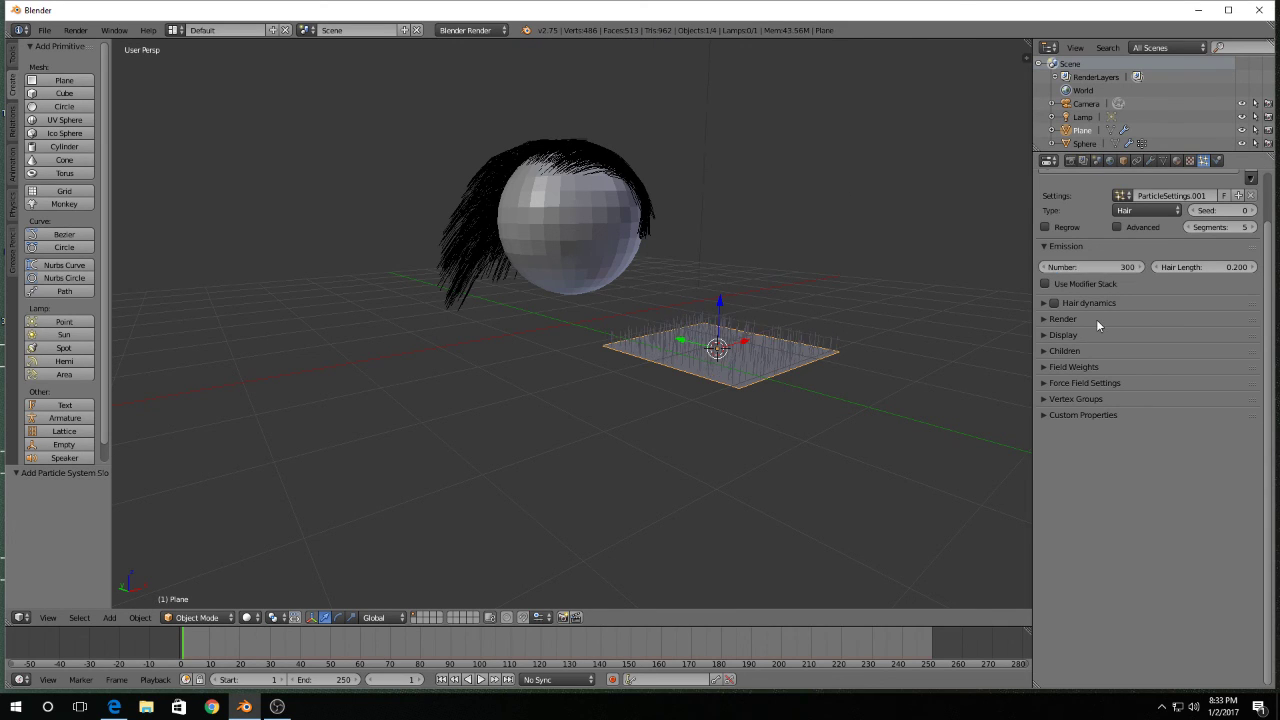
- Give the plane's hair Interpolated children
{"action": "left_click", "coordinate": [1044, 350]}
{"action": "left_click", "coordinate": [1207, 372]}
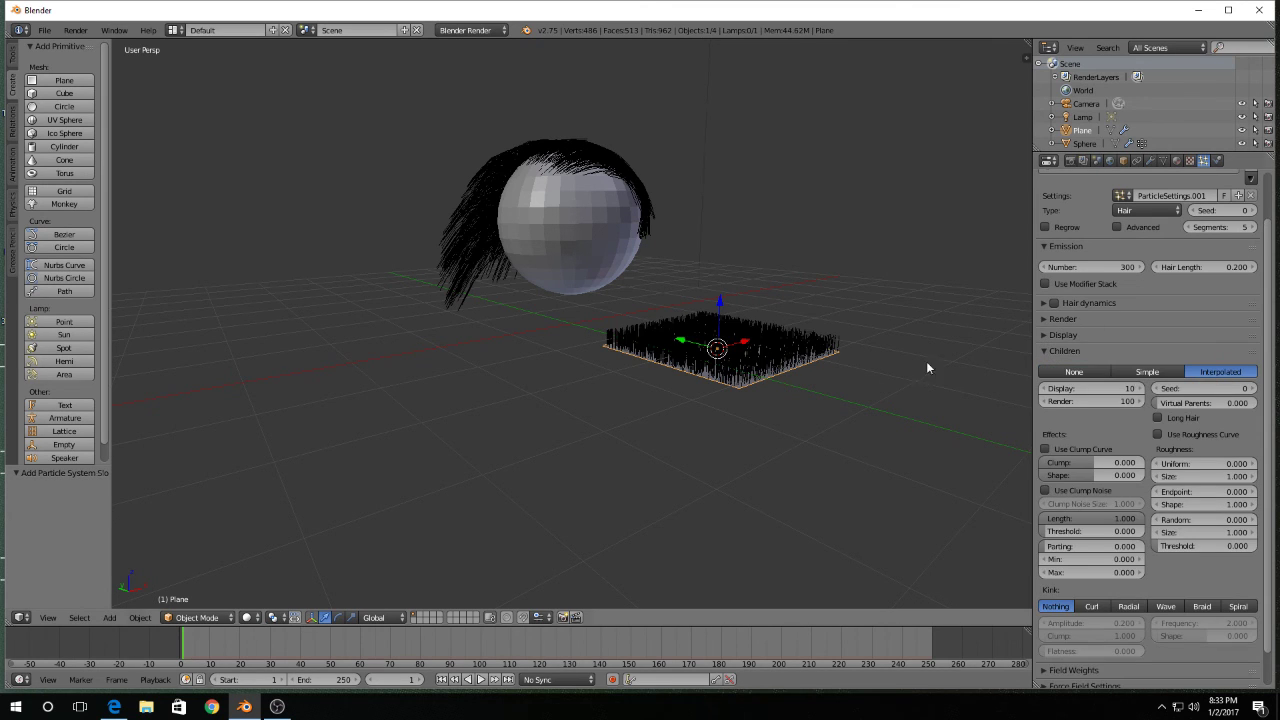
- Render the sphere and grass-covered plane, close the render and inspect both objects from a higher angle
{"action": "key", "text": "F12"}
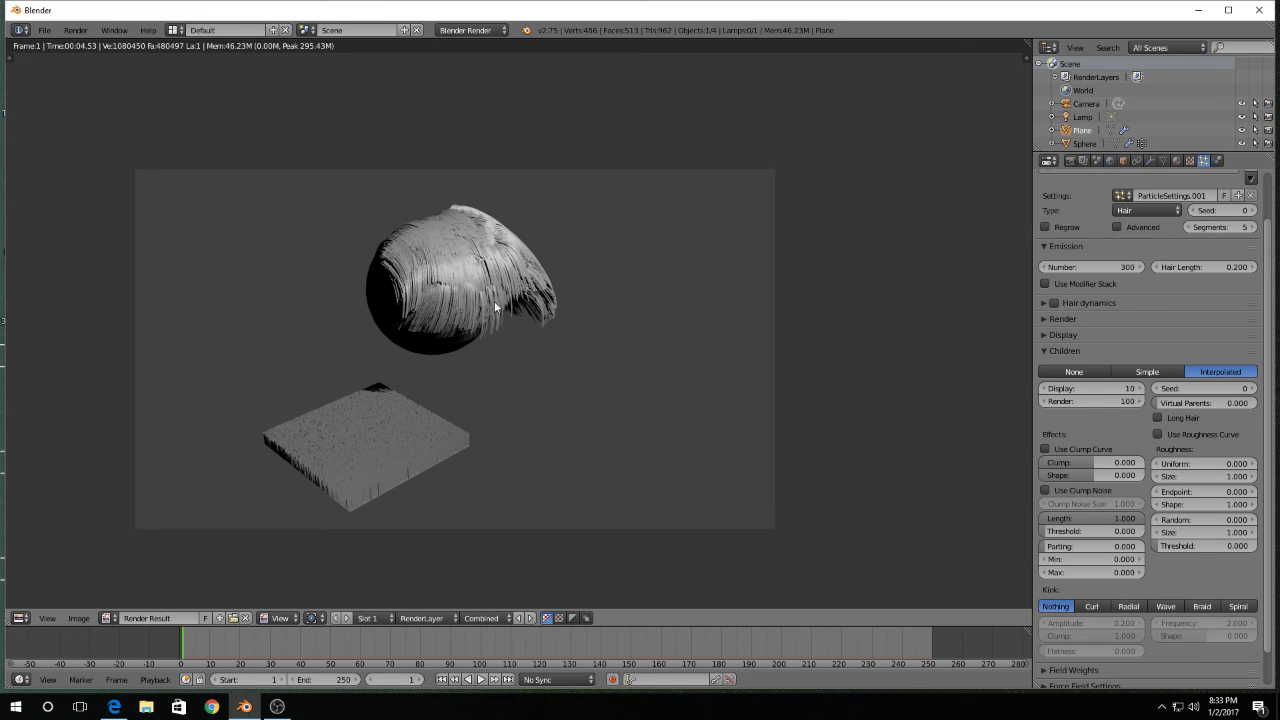
{"action": "key", "text": "Escape"}
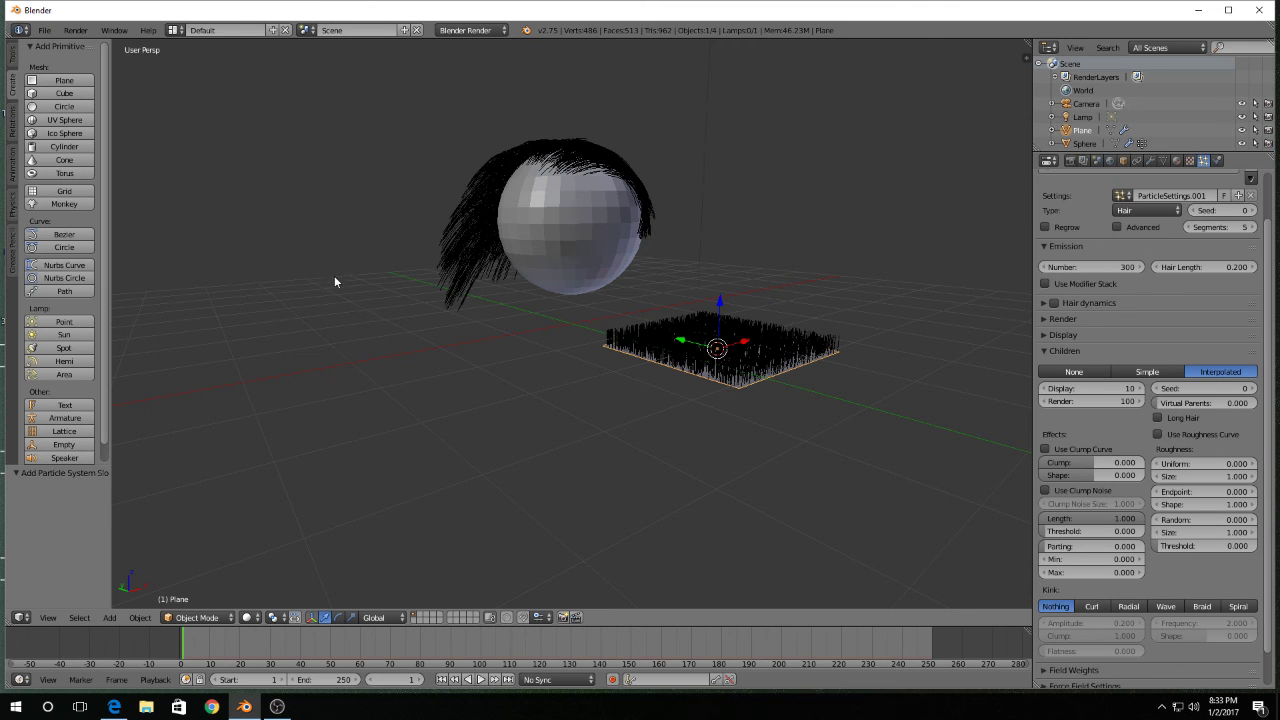
{"action": "middle_click_drag", "start_coordinate": [334, 278], "coordinate": [324, 250]}
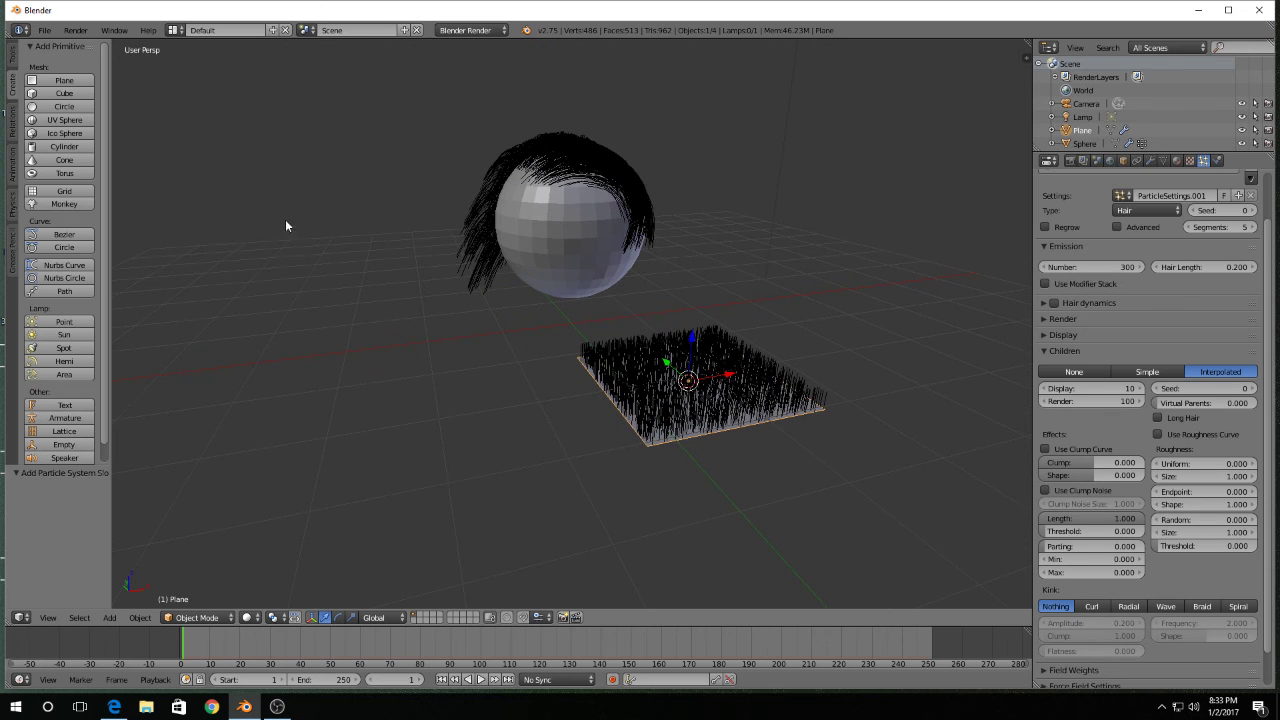
{"action": "middle_click_drag", "start_coordinate": [409, 131], "coordinate": [398, 250]}
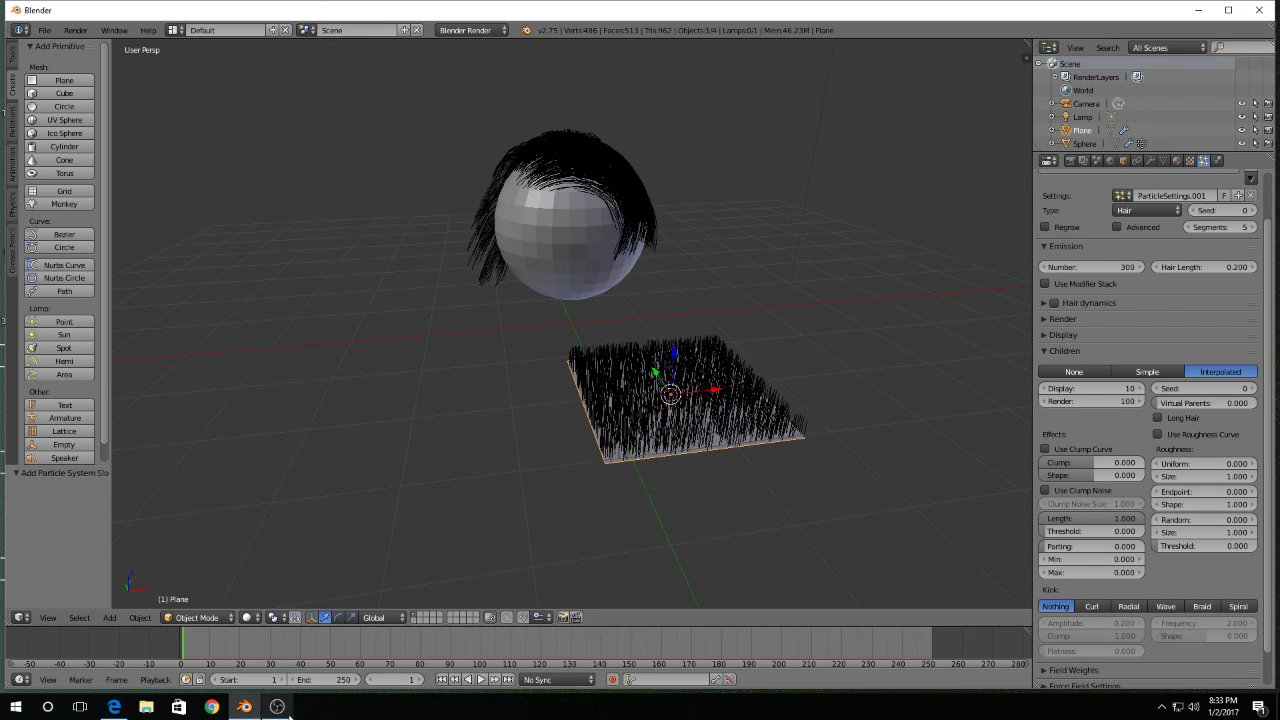